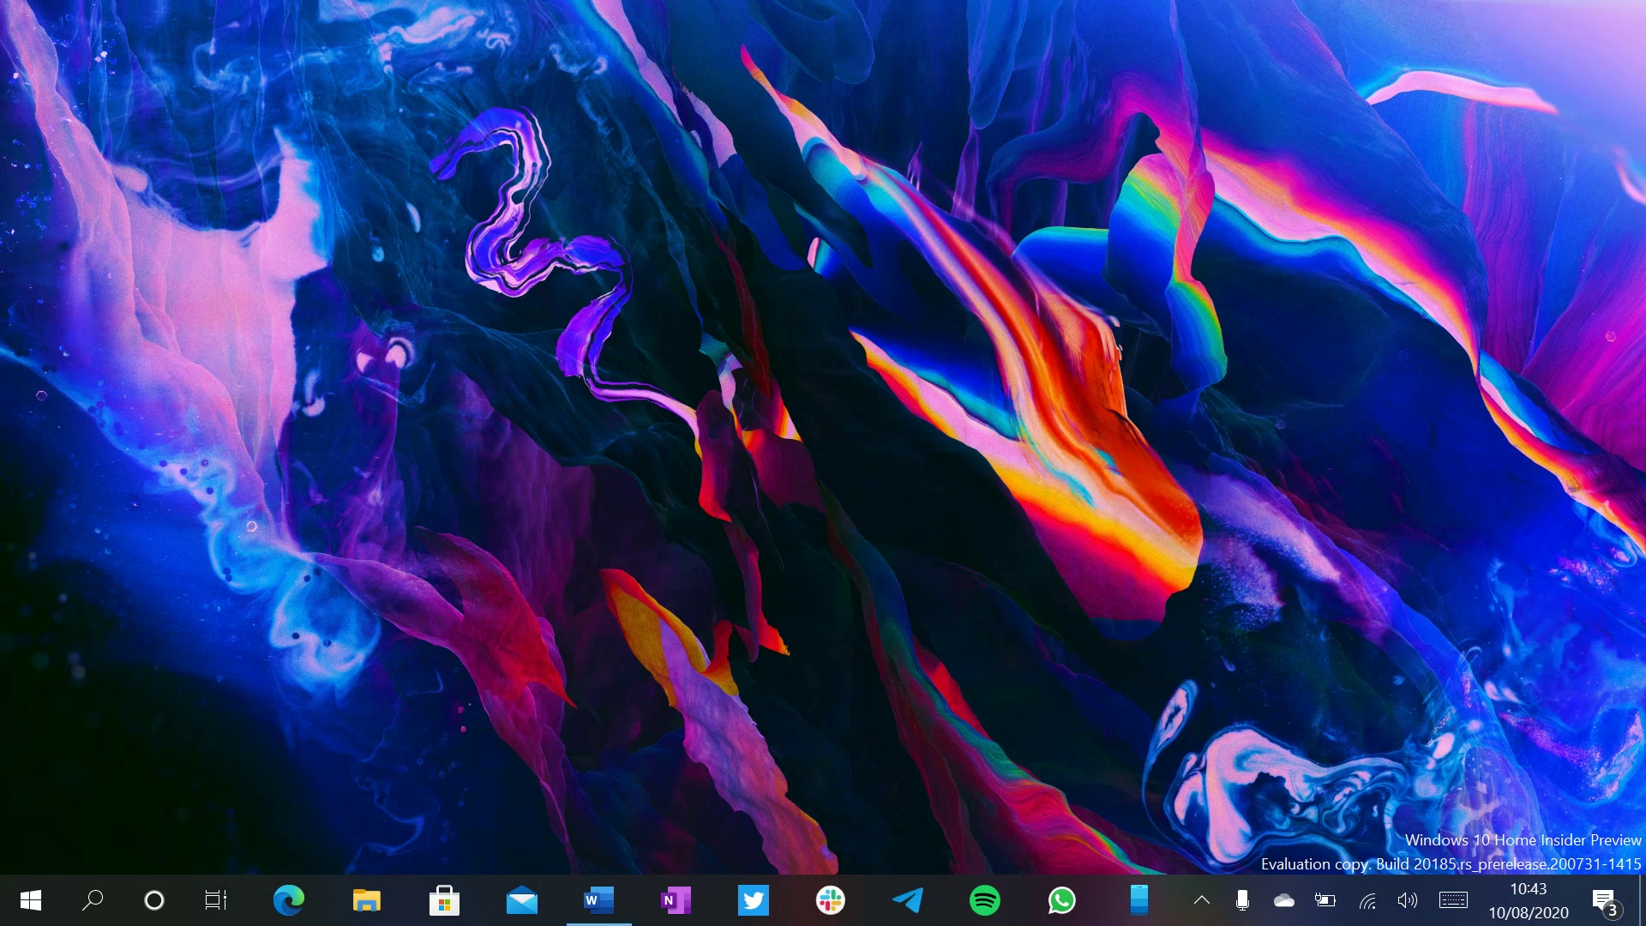
- Switch to the blank Word document, bring up the touch keyboard and enter "The quick brown fox jumps over the lazy dog."
{"action": "left_click", "coordinate": [598, 900]}
{"action": "left_click", "coordinate": [572, 276]}
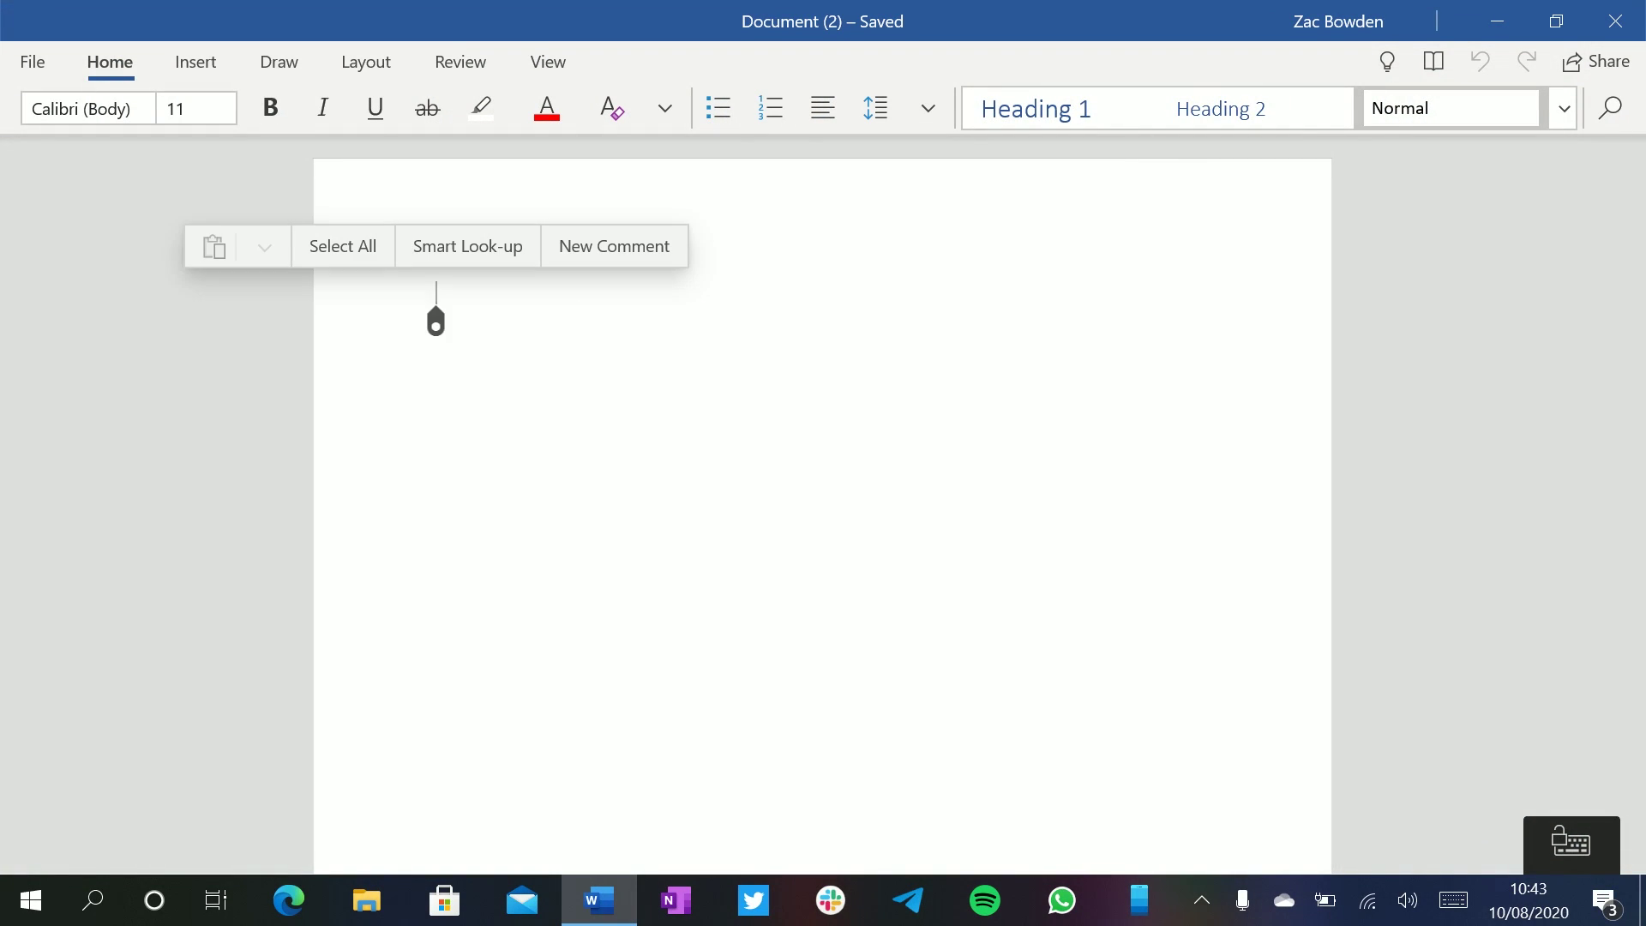
{"action": "left_click", "coordinate": [1454, 899]}
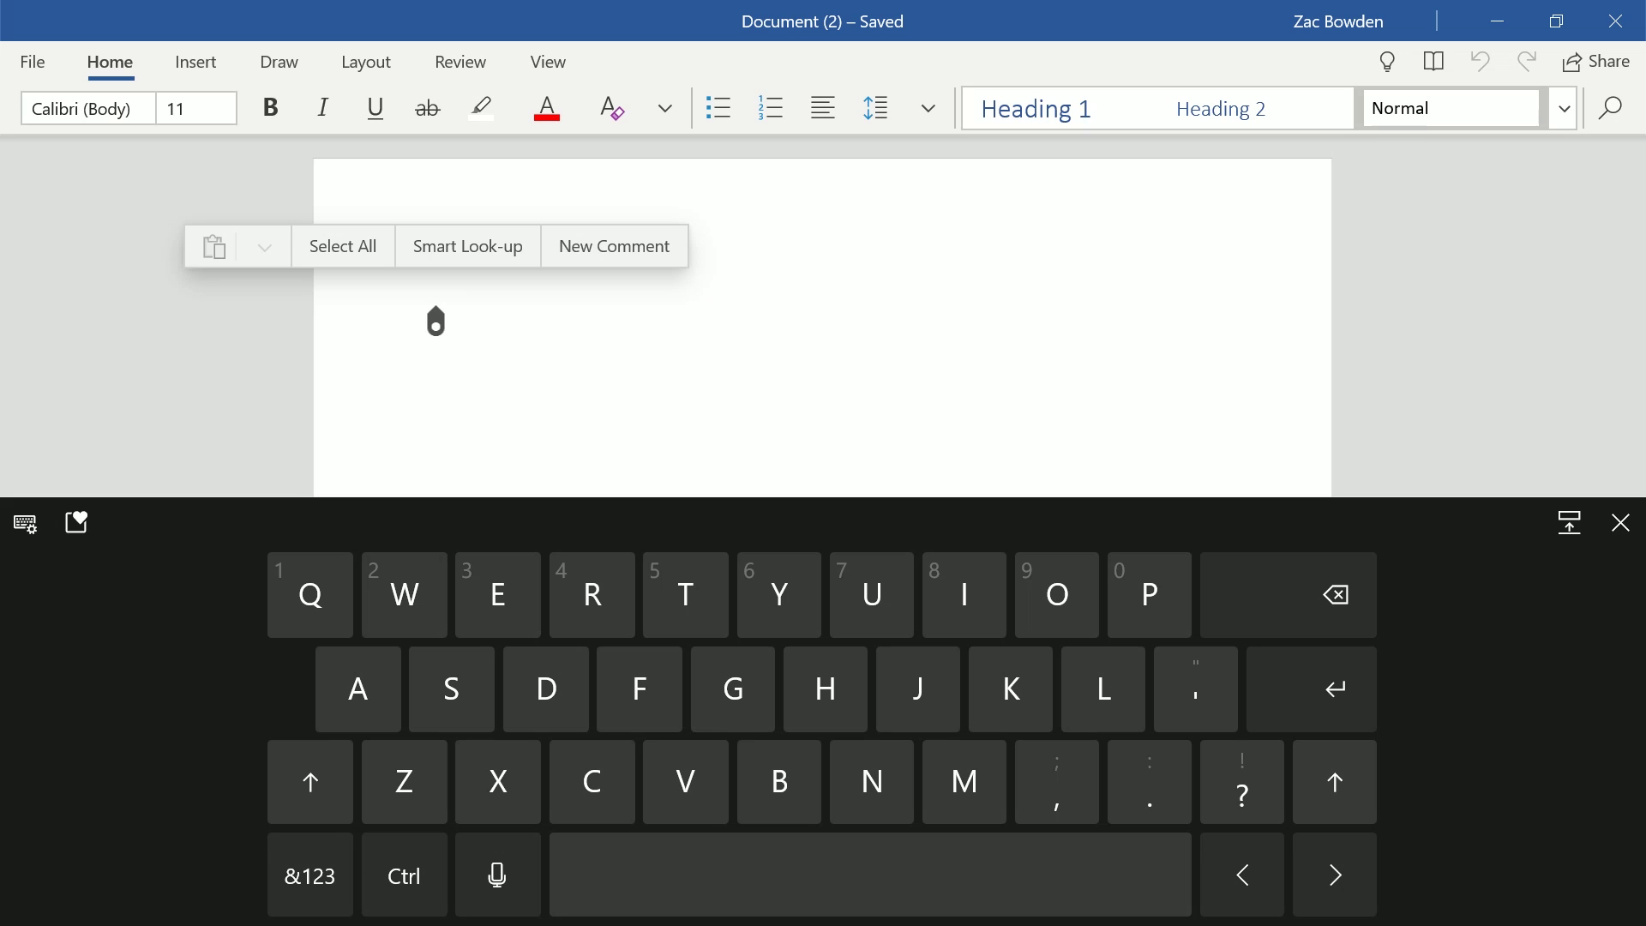
{"action": "type", "text": "The quick b"}
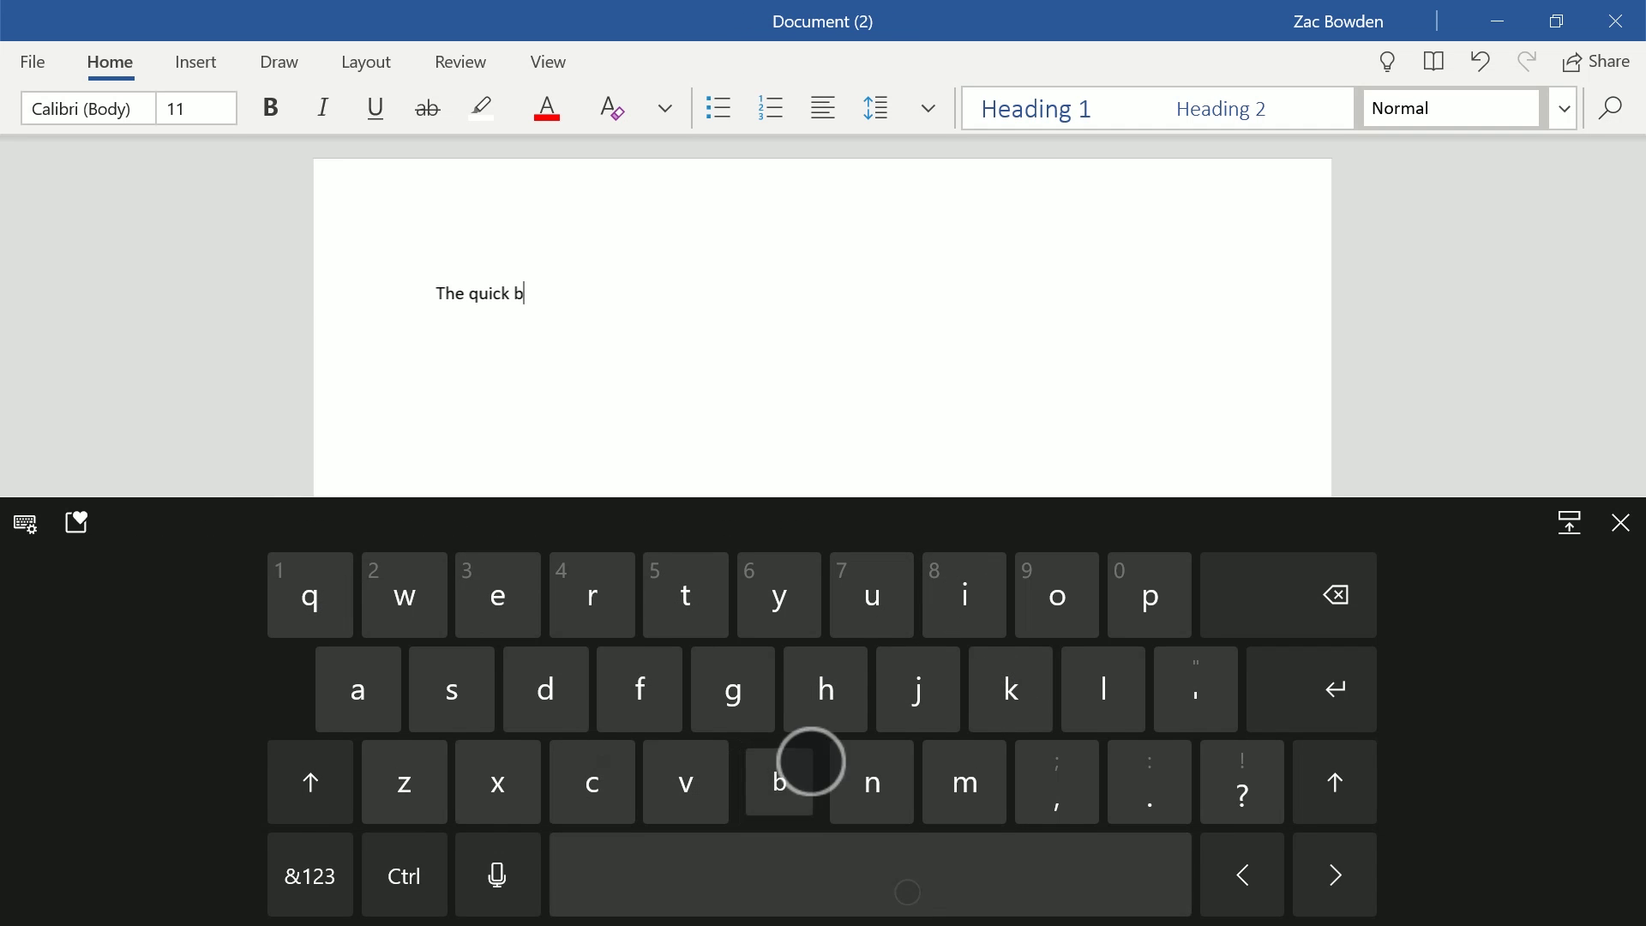
{"action": "type", "text": "rown fox jump"}
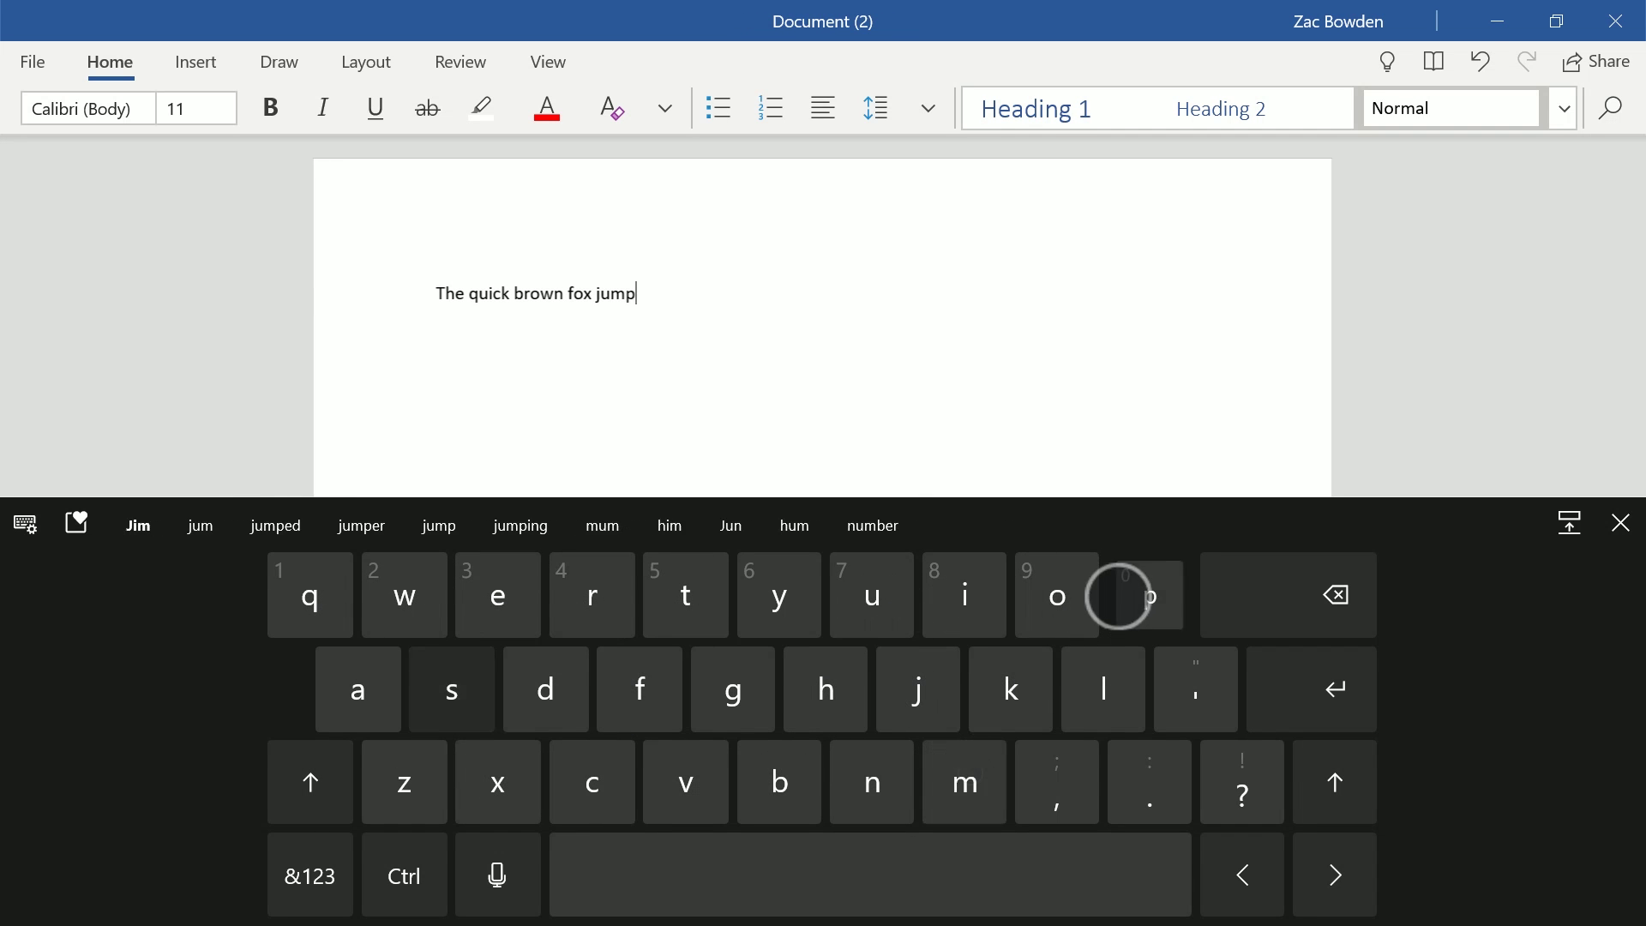
{"action": "type", "text": "s over the lazy"}
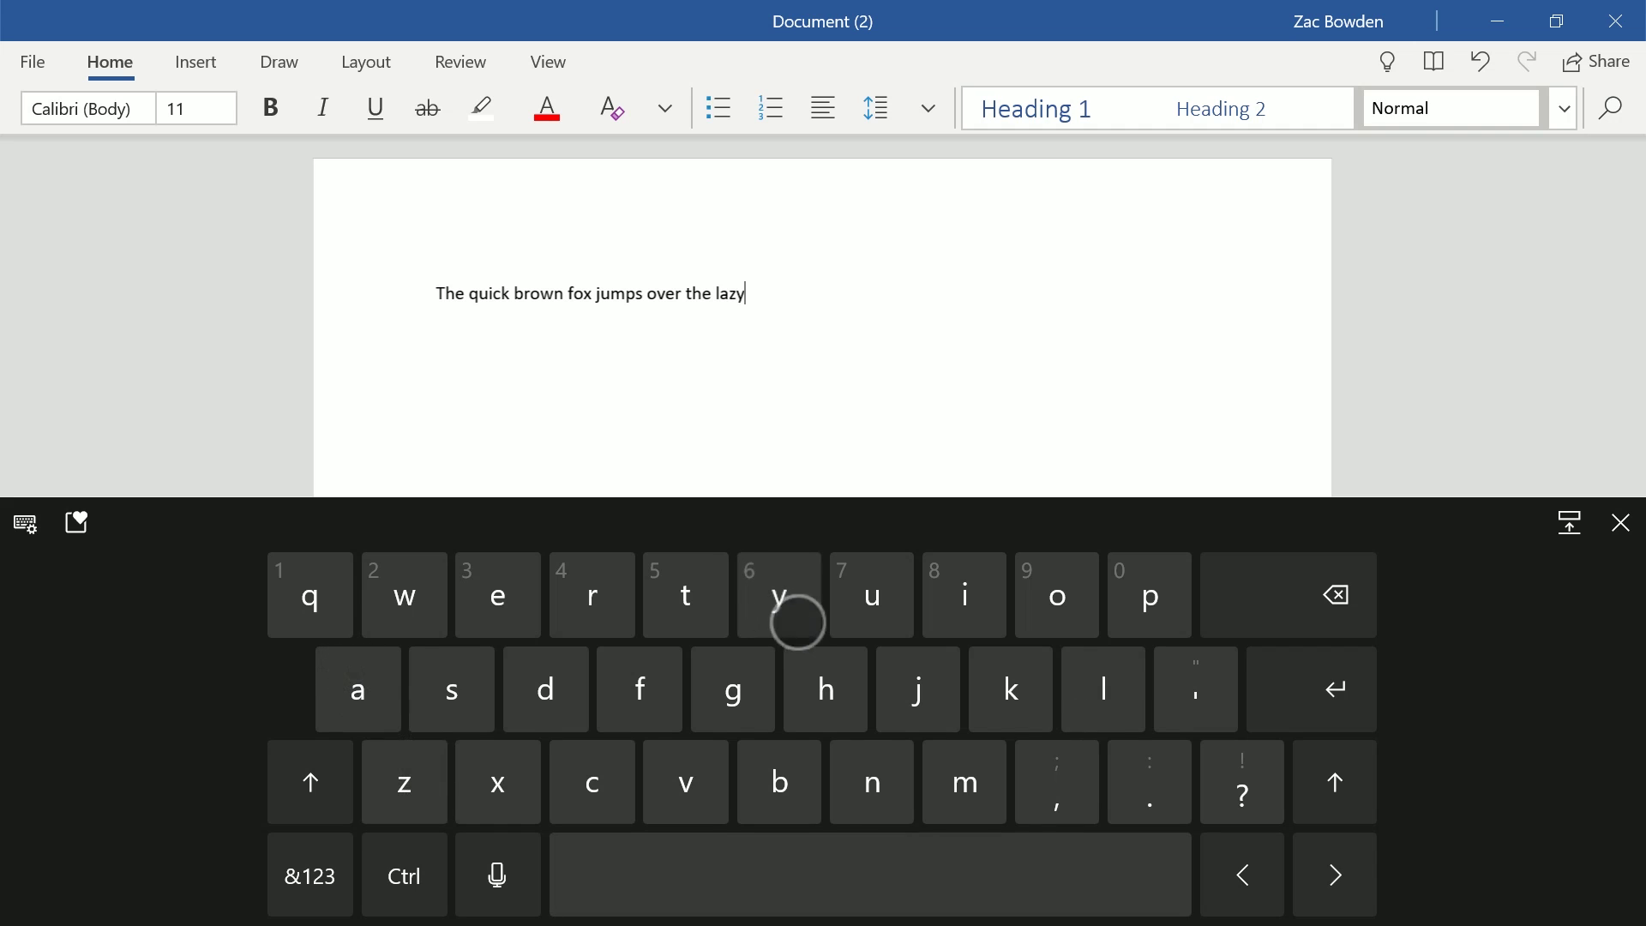
{"action": "type", "text": " dog."}
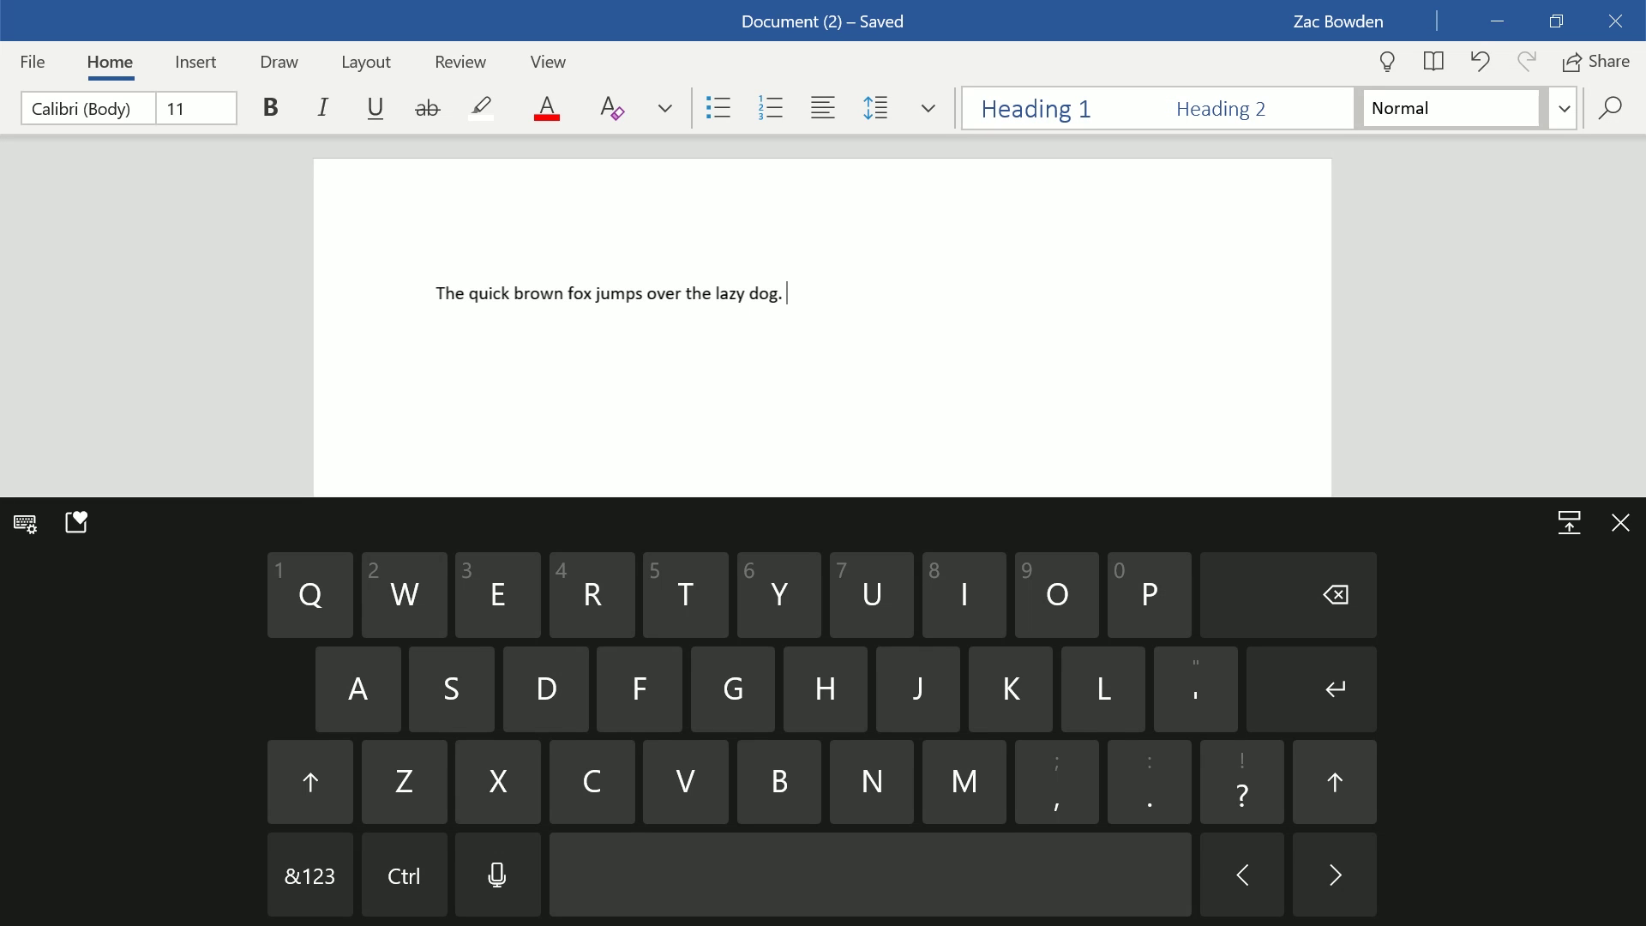
- Undock the touch keyboard, move it around the screen as a floating keyboard and dock it again
{"action": "left_click", "coordinate": [1569, 523]}
{"action": "left_click_drag", "start_coordinate": [823, 481], "coordinate": [816, 246]}
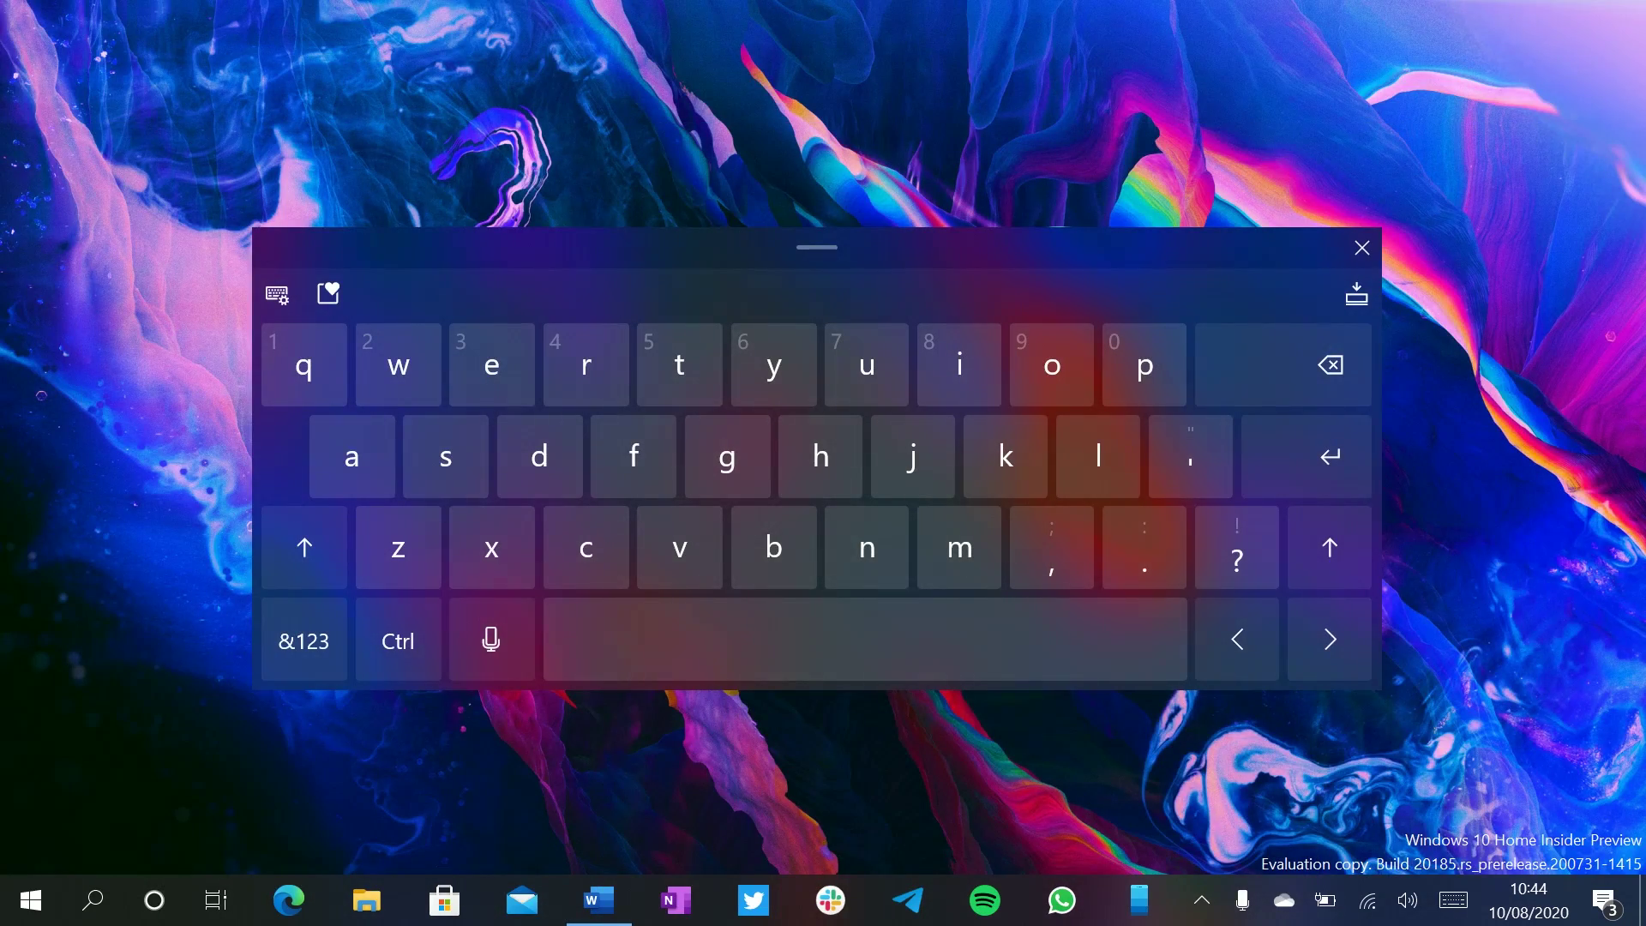
{"action": "left_click_drag", "start_coordinate": [816, 247], "coordinate": [855, 326]}
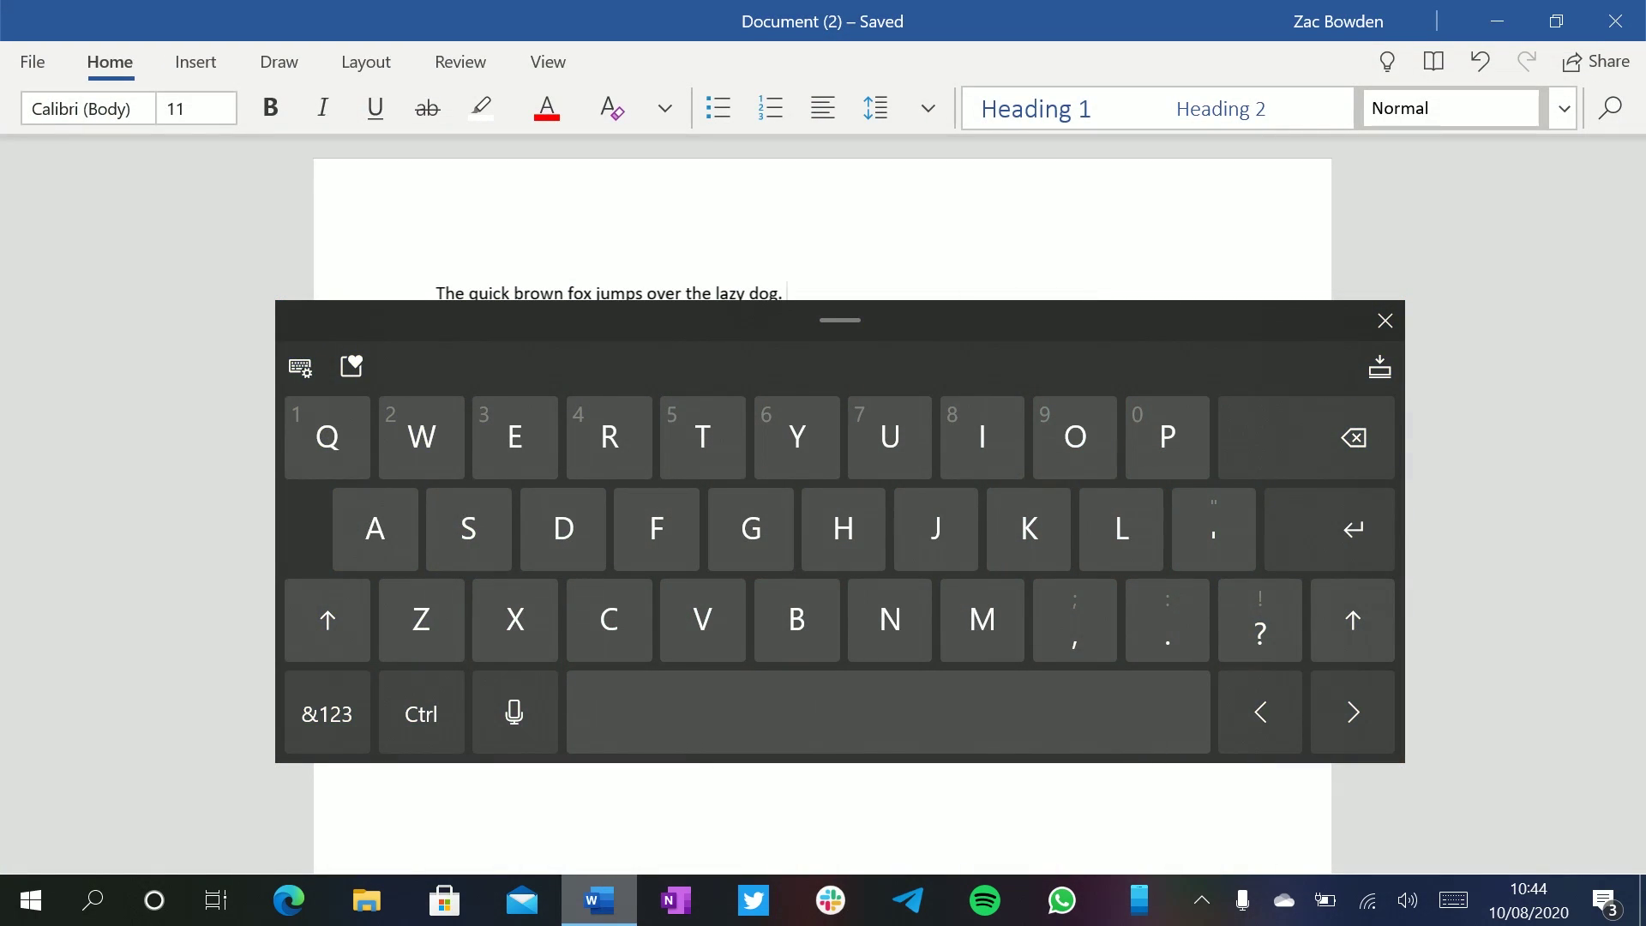
{"action": "left_click", "coordinate": [1379, 366]}
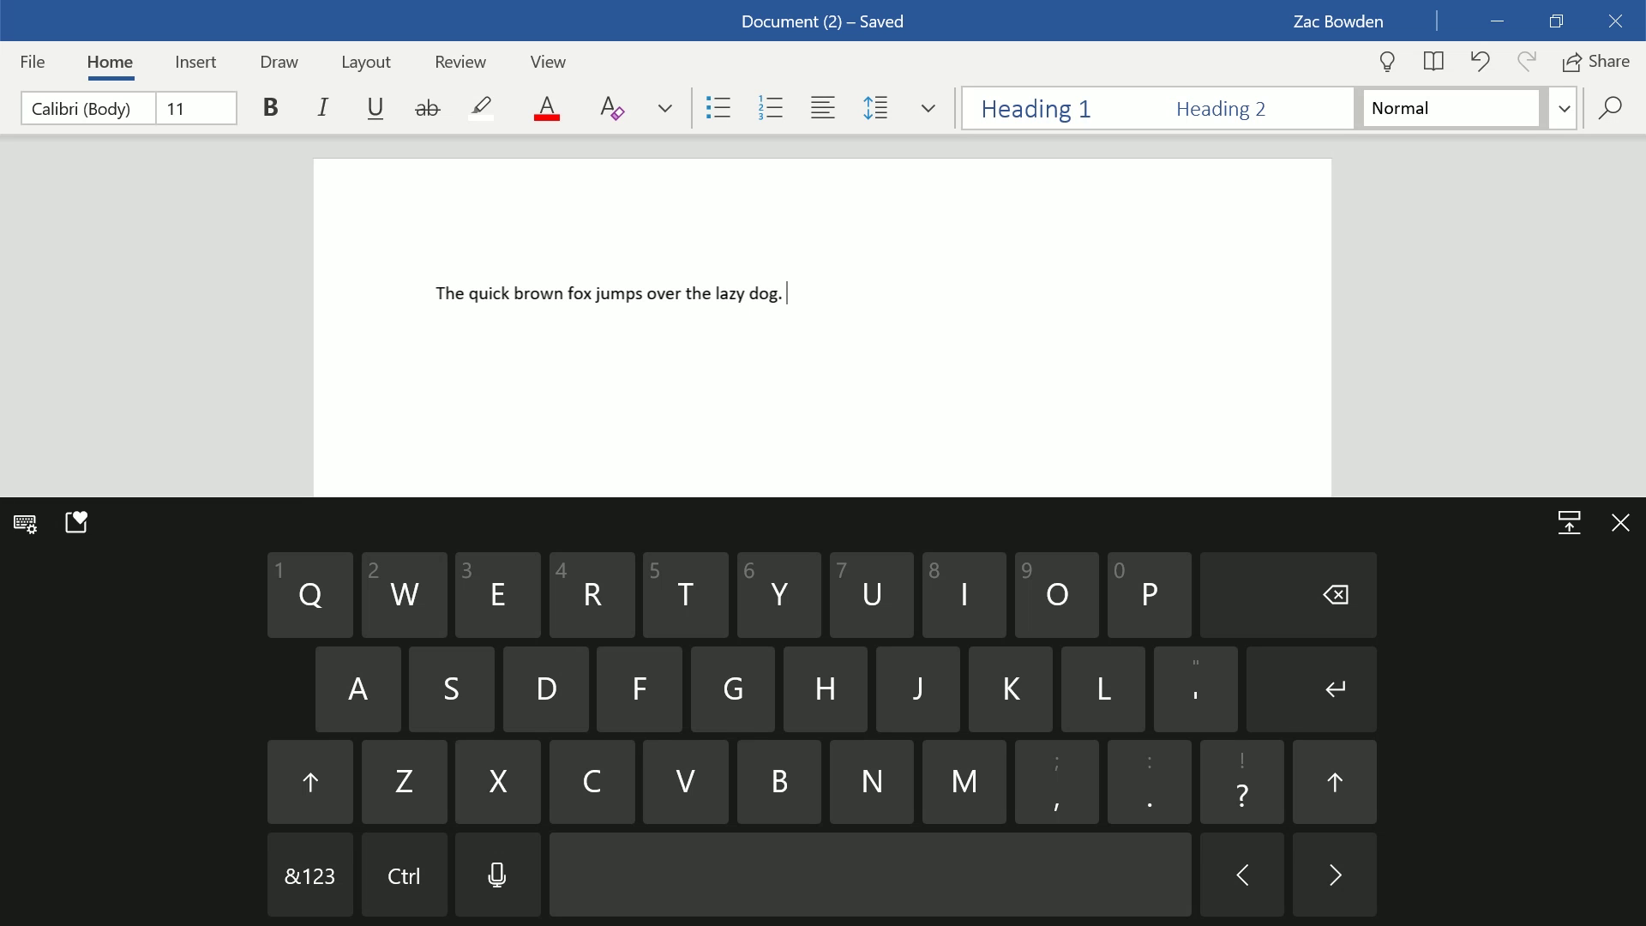
- Add "This is swipe typing." after the first sentence with swipe typing, and continue the paragraph with voice dictation
{"action": "type", "text": "This is"}
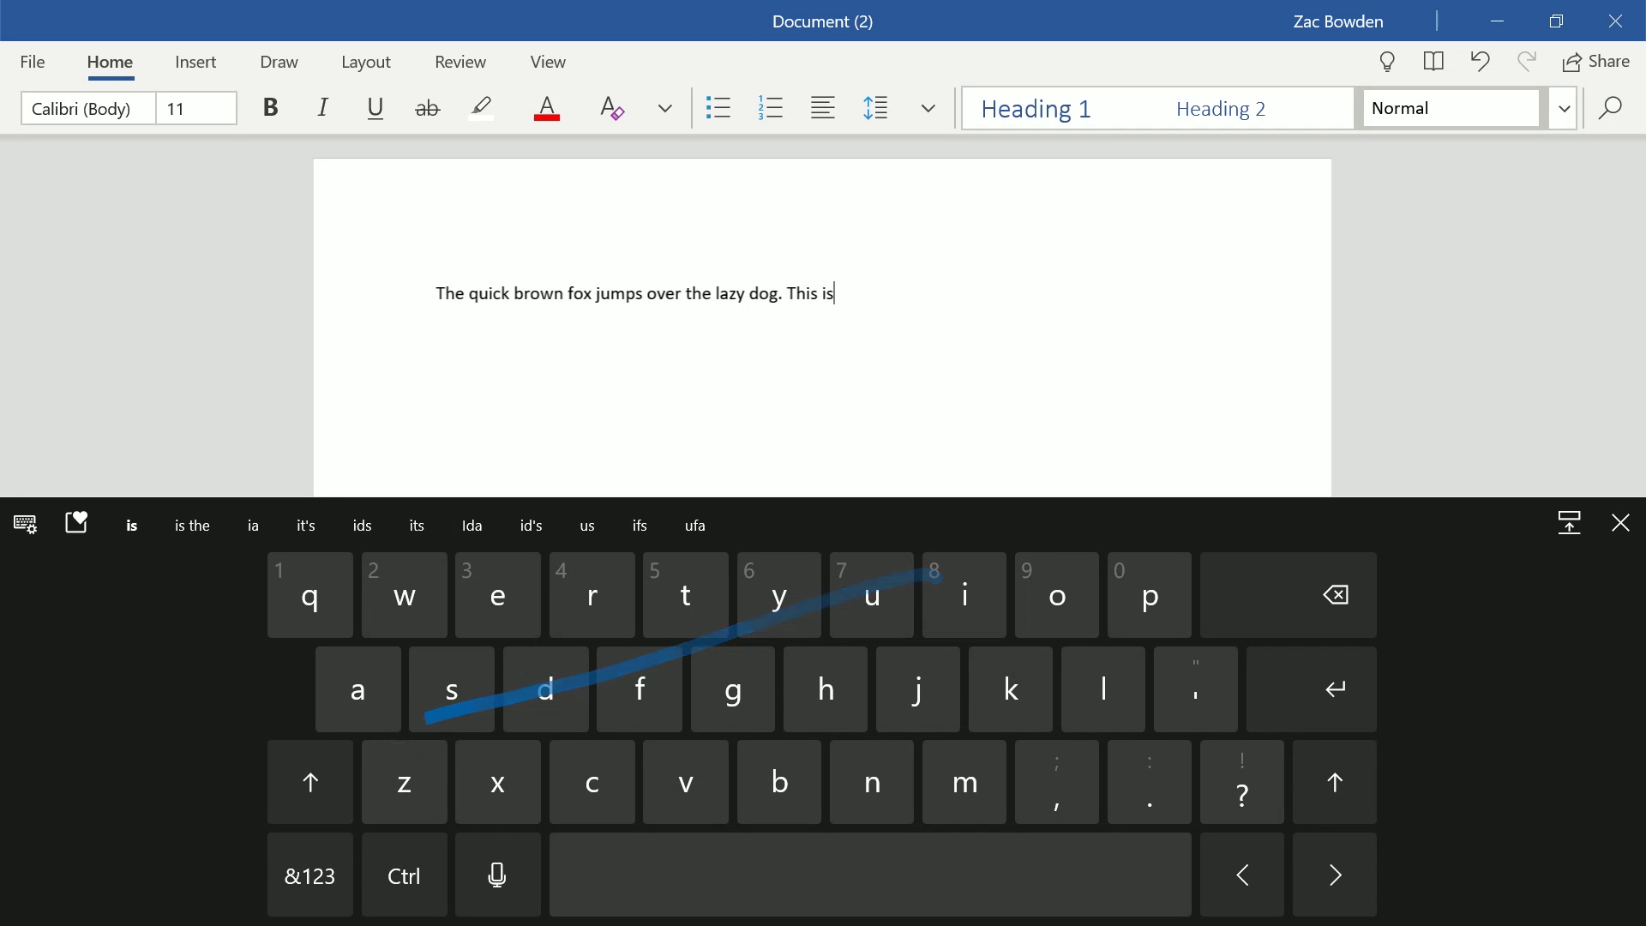
{"action": "type", "text": " swipe"}
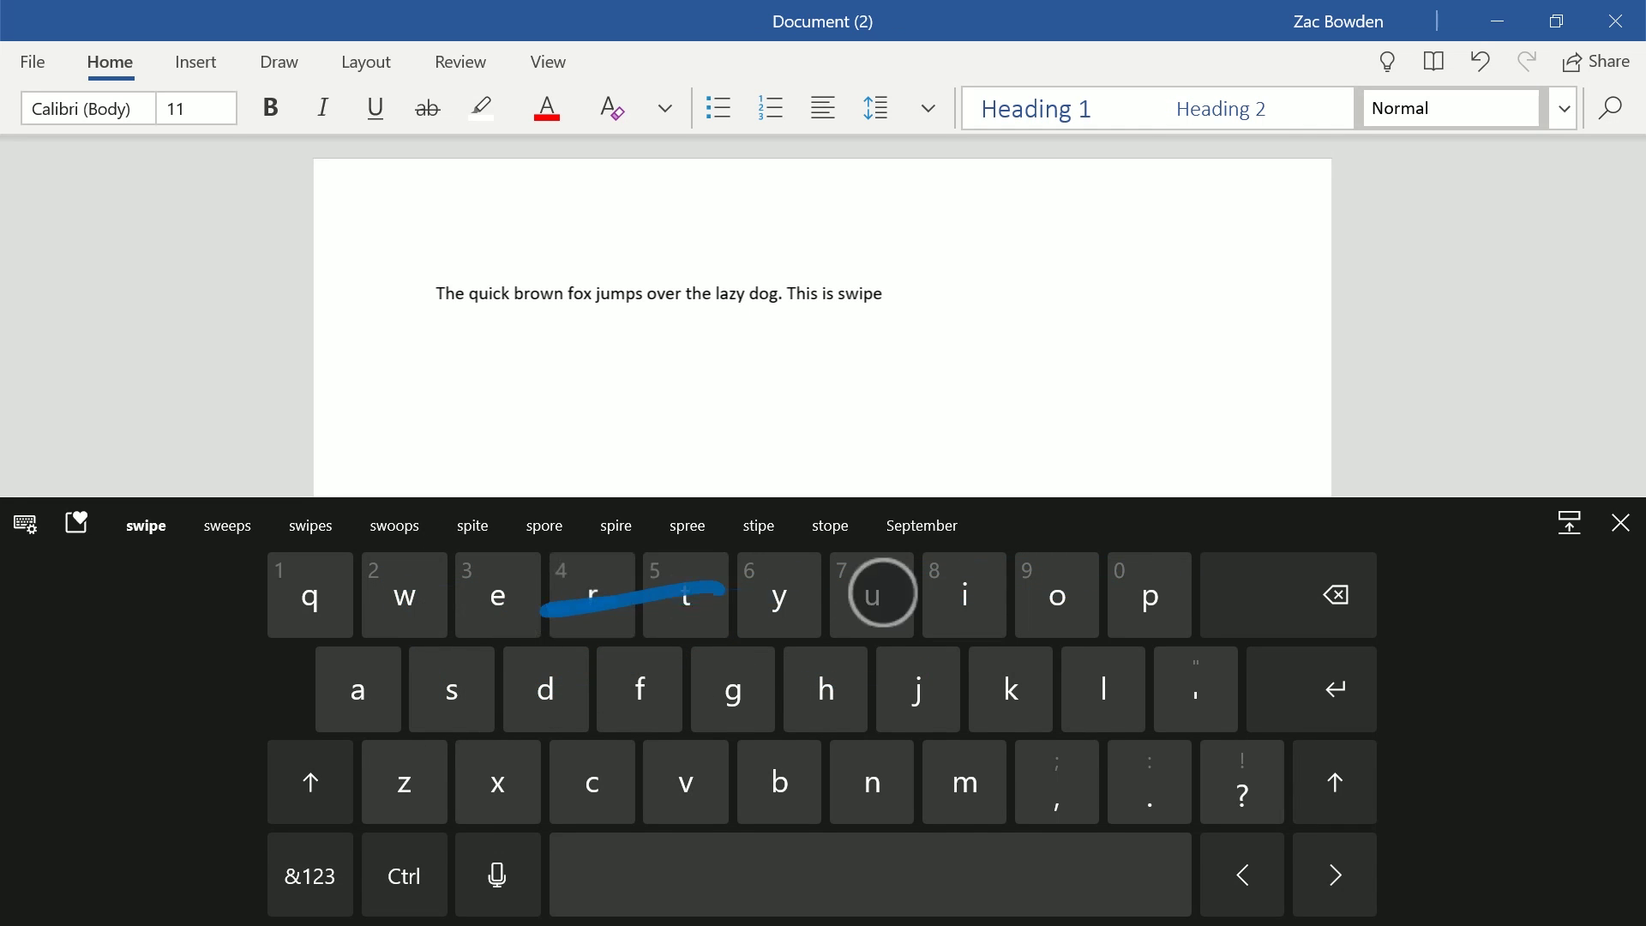
{"action": "type", "text": " triptych"}
{"action": "key", "text": "BackSpace"}
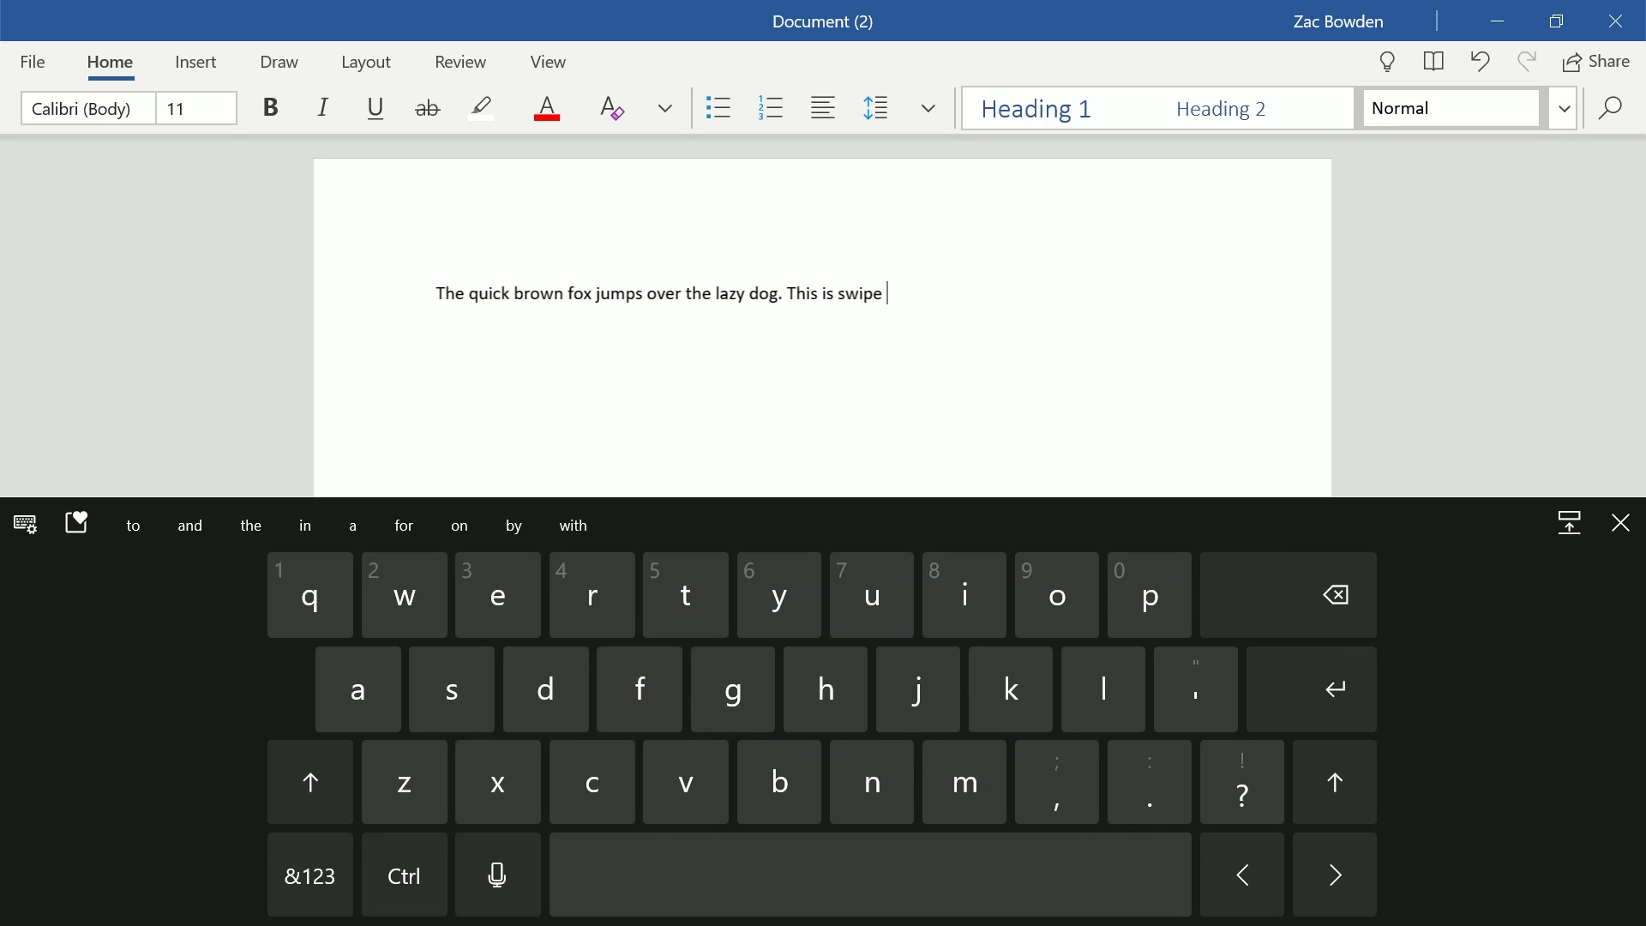
{"action": "type", "text": "typing."}
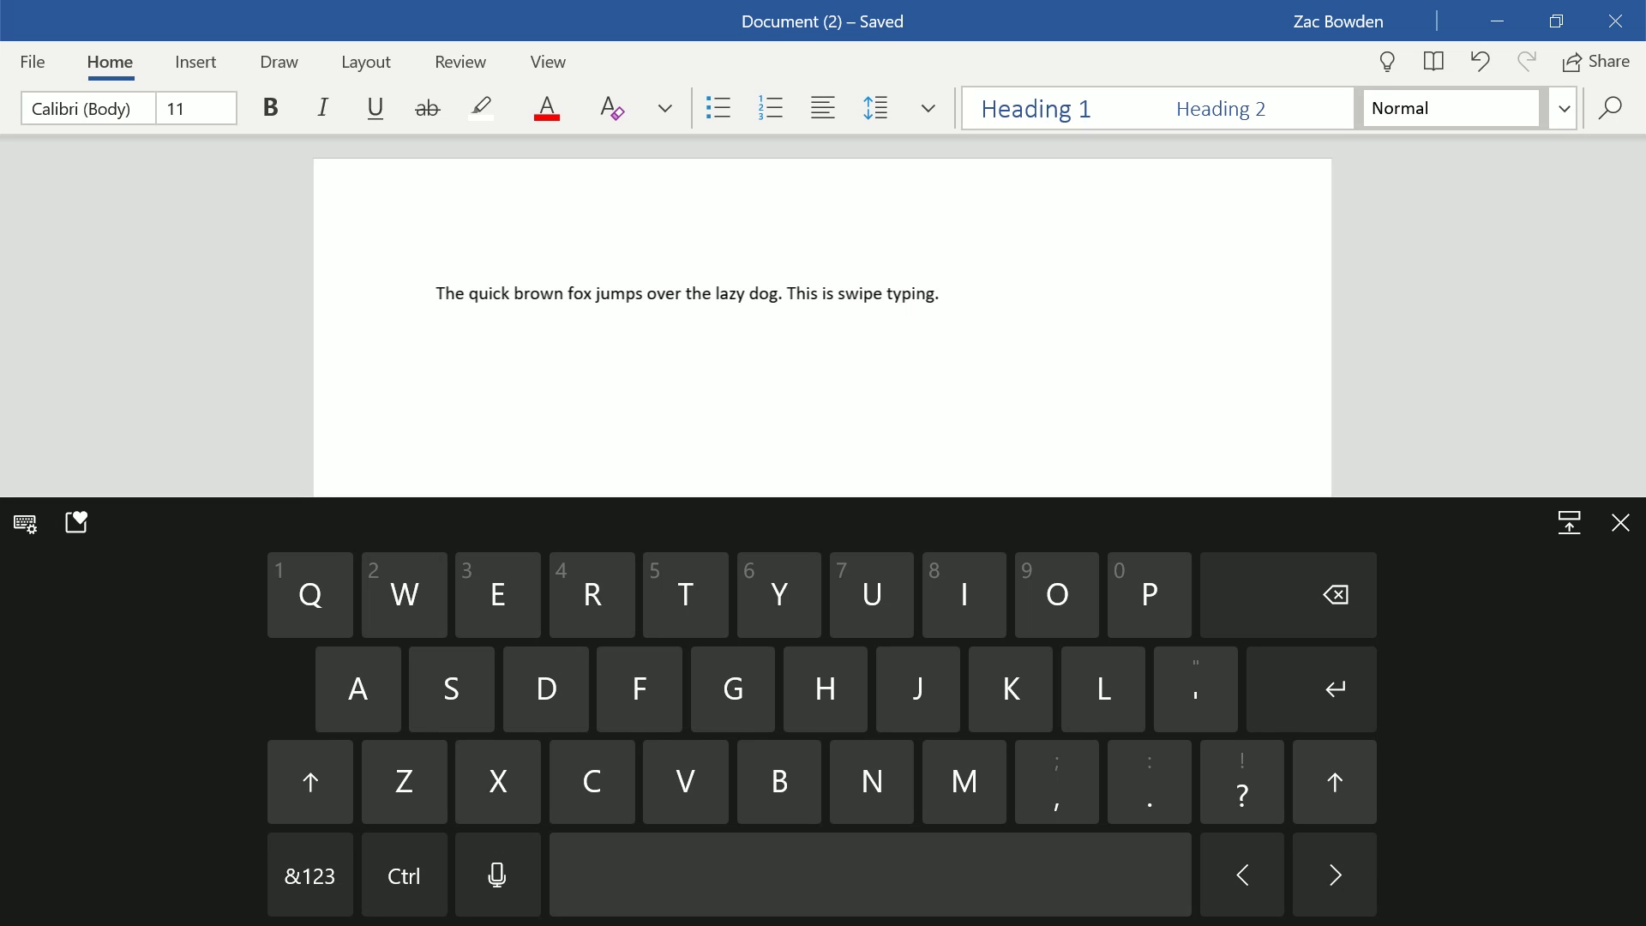
{"action": "left_click", "coordinate": [498, 875]}
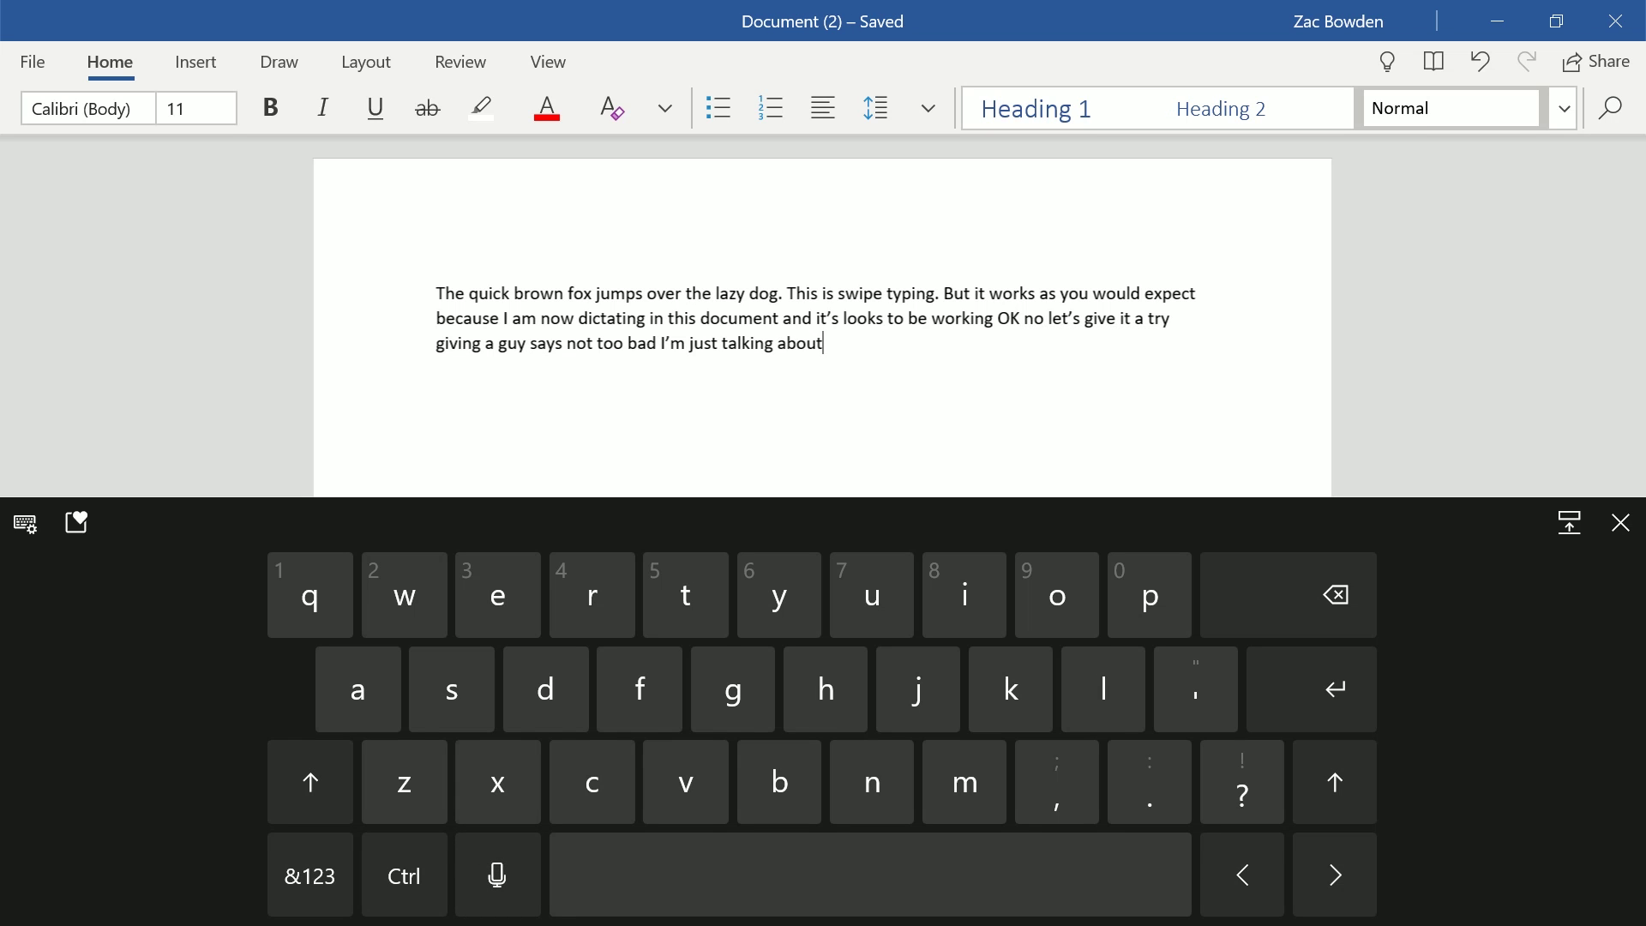
- Select all the text in the document with the touch keyboard's Select all shortcut and delete it
{"action": "left_click", "coordinate": [404, 875]}
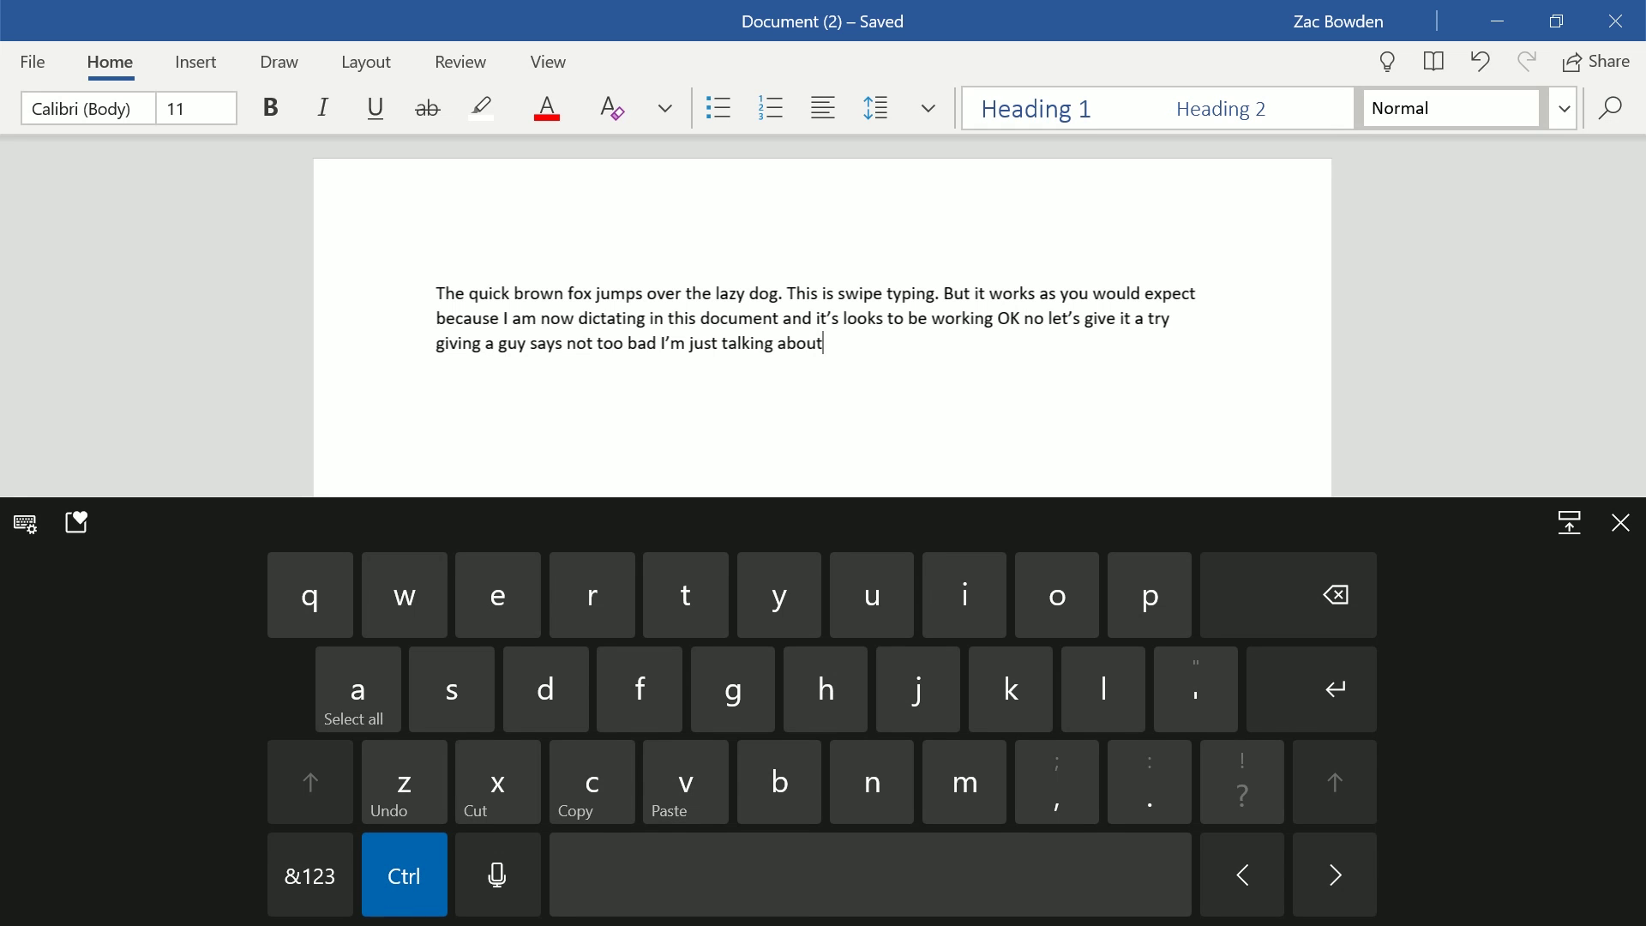
{"action": "left_click", "coordinate": [403, 875]}
{"action": "left_click", "coordinate": [403, 874]}
{"action": "left_click", "coordinate": [404, 874]}
{"action": "left_click", "coordinate": [399, 874]}
{"action": "left_click", "coordinate": [404, 875]}
{"action": "left_click", "coordinate": [404, 875]}
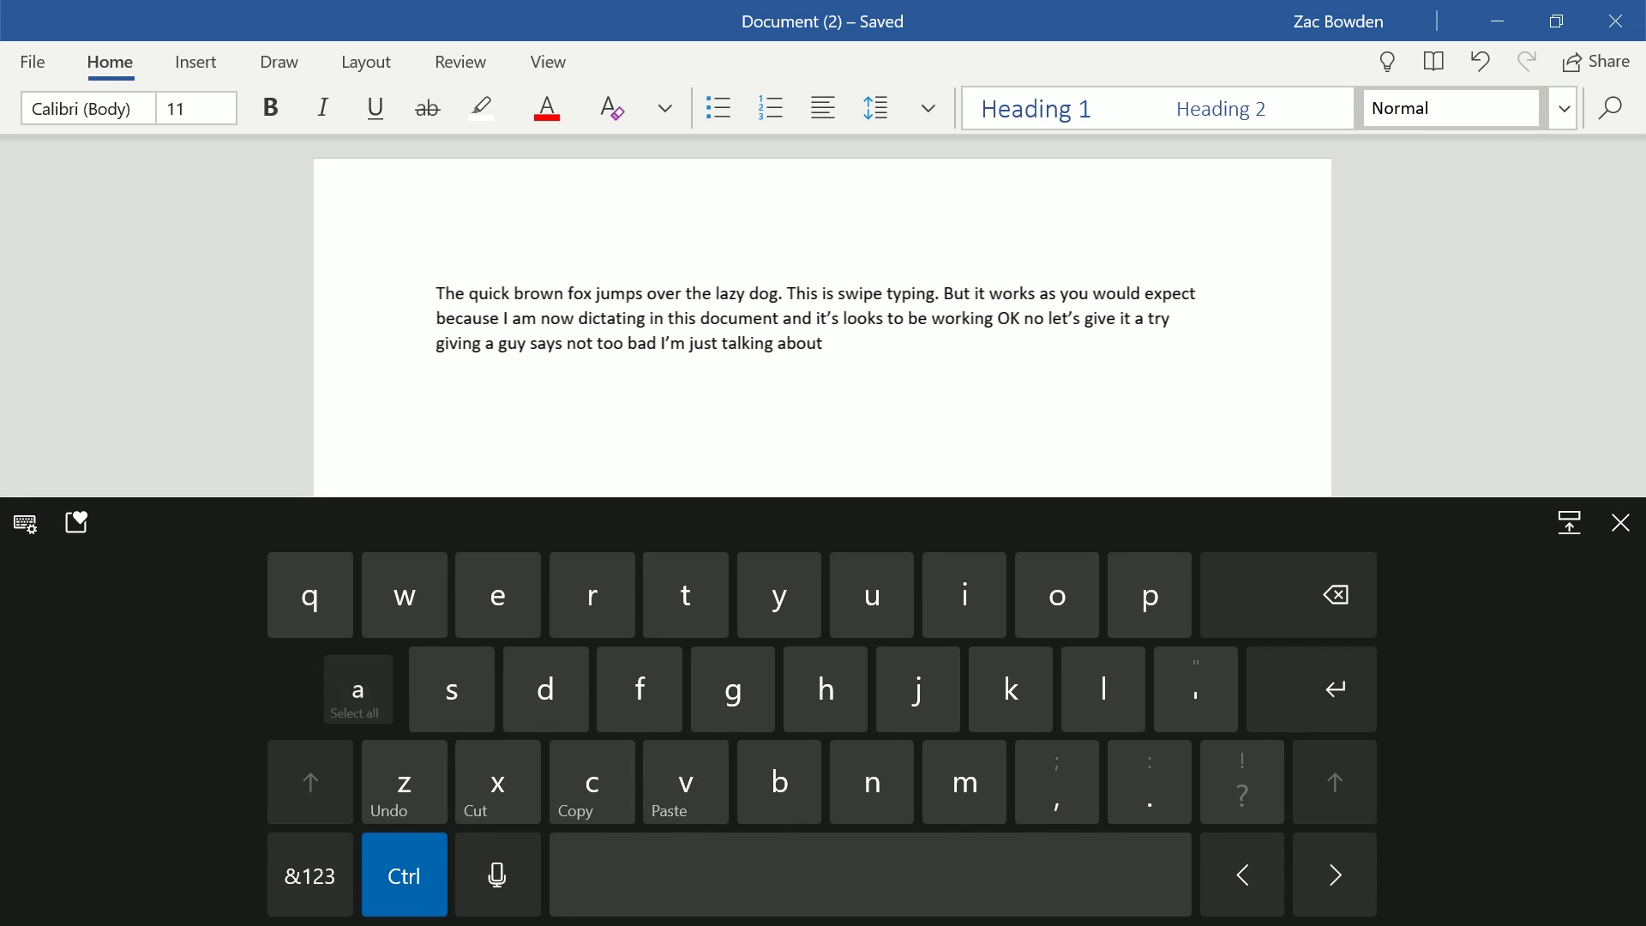
{"action": "left_click", "coordinate": [358, 690]}
{"action": "left_click", "coordinate": [1293, 580]}
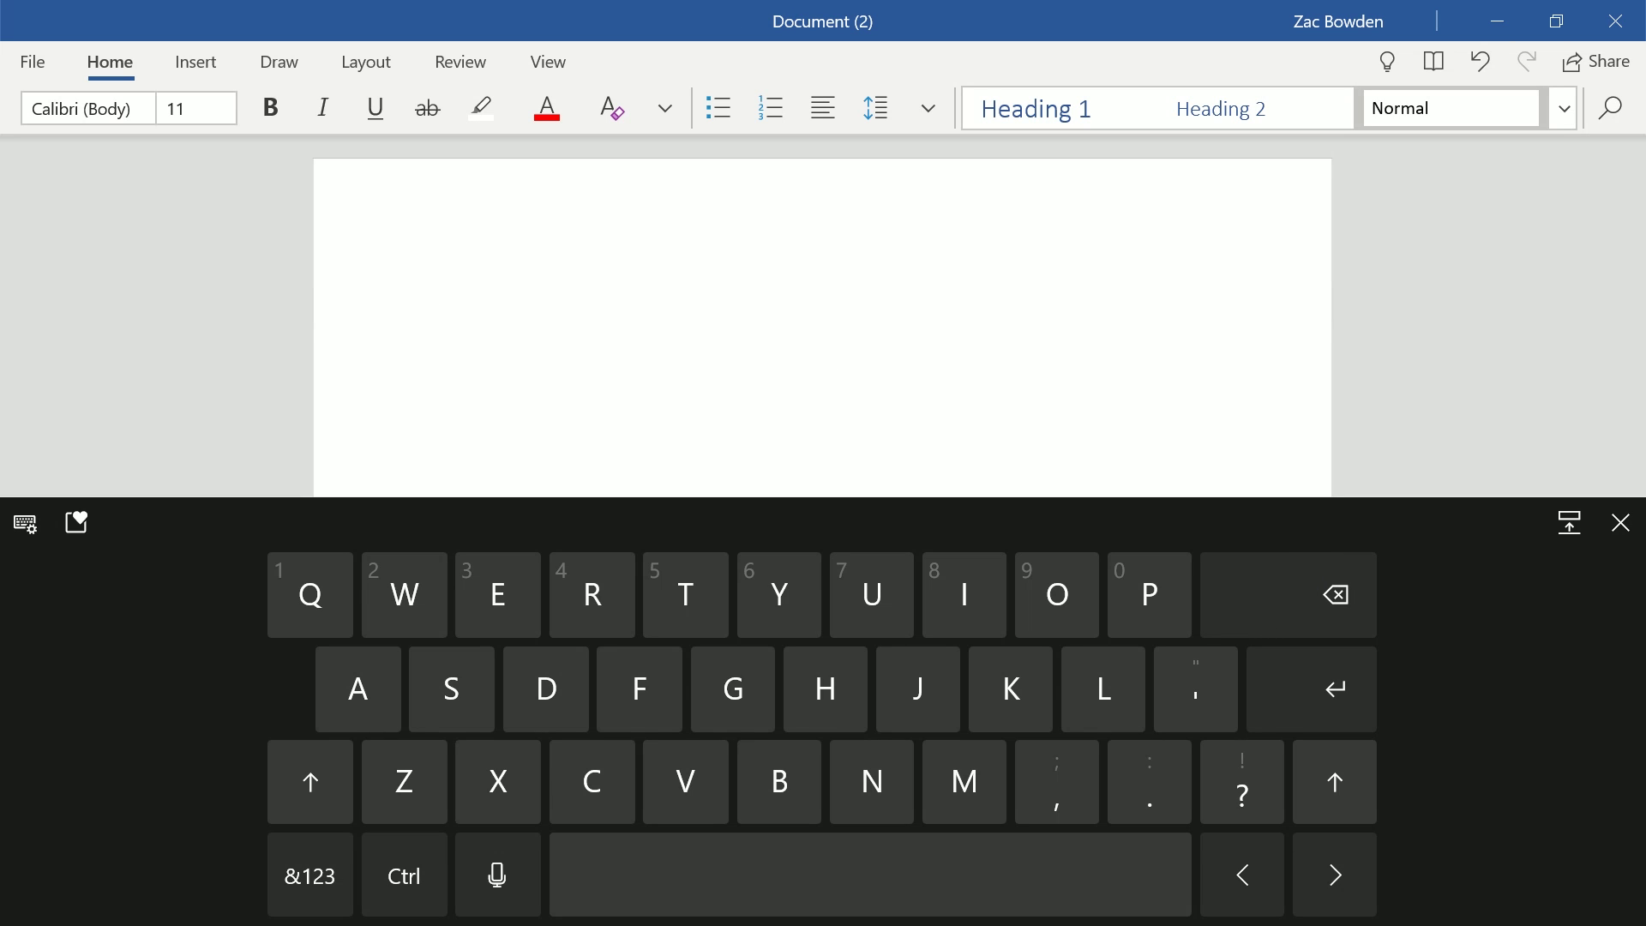
- Open the touch keyboard's expressive input panel and look through its emoji, GIF, kaomoji, symbol and clipboard sections
{"action": "left_click", "coordinate": [77, 521]}
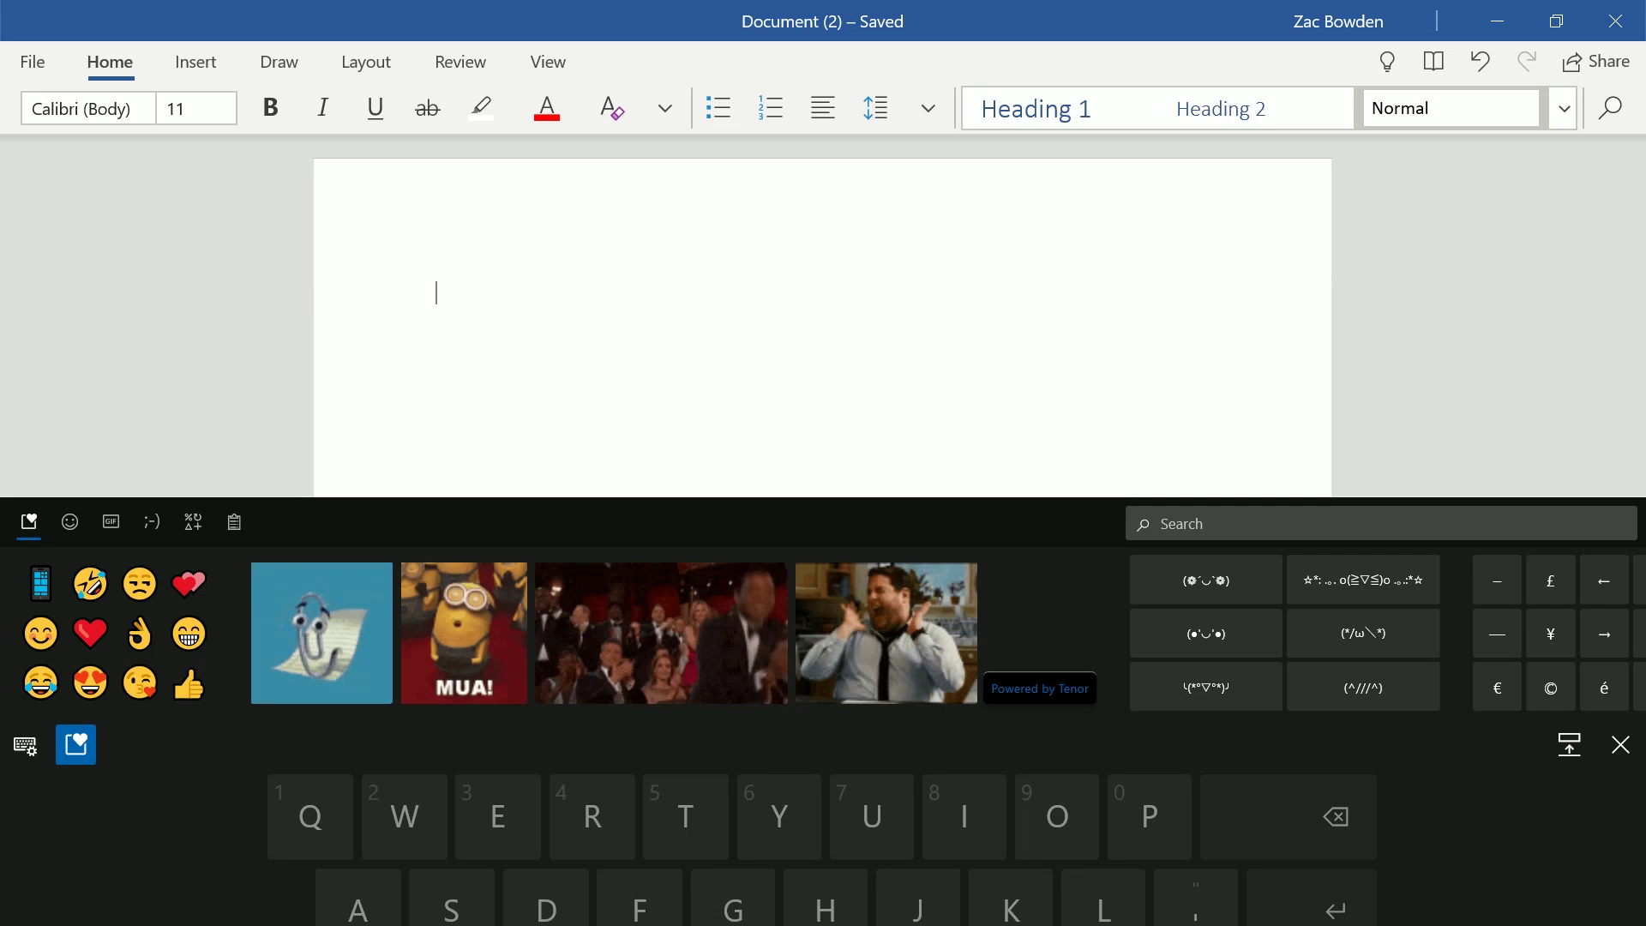
{"action": "left_click_drag", "start_coordinate": [168, 616], "coordinate": [206, 617]}
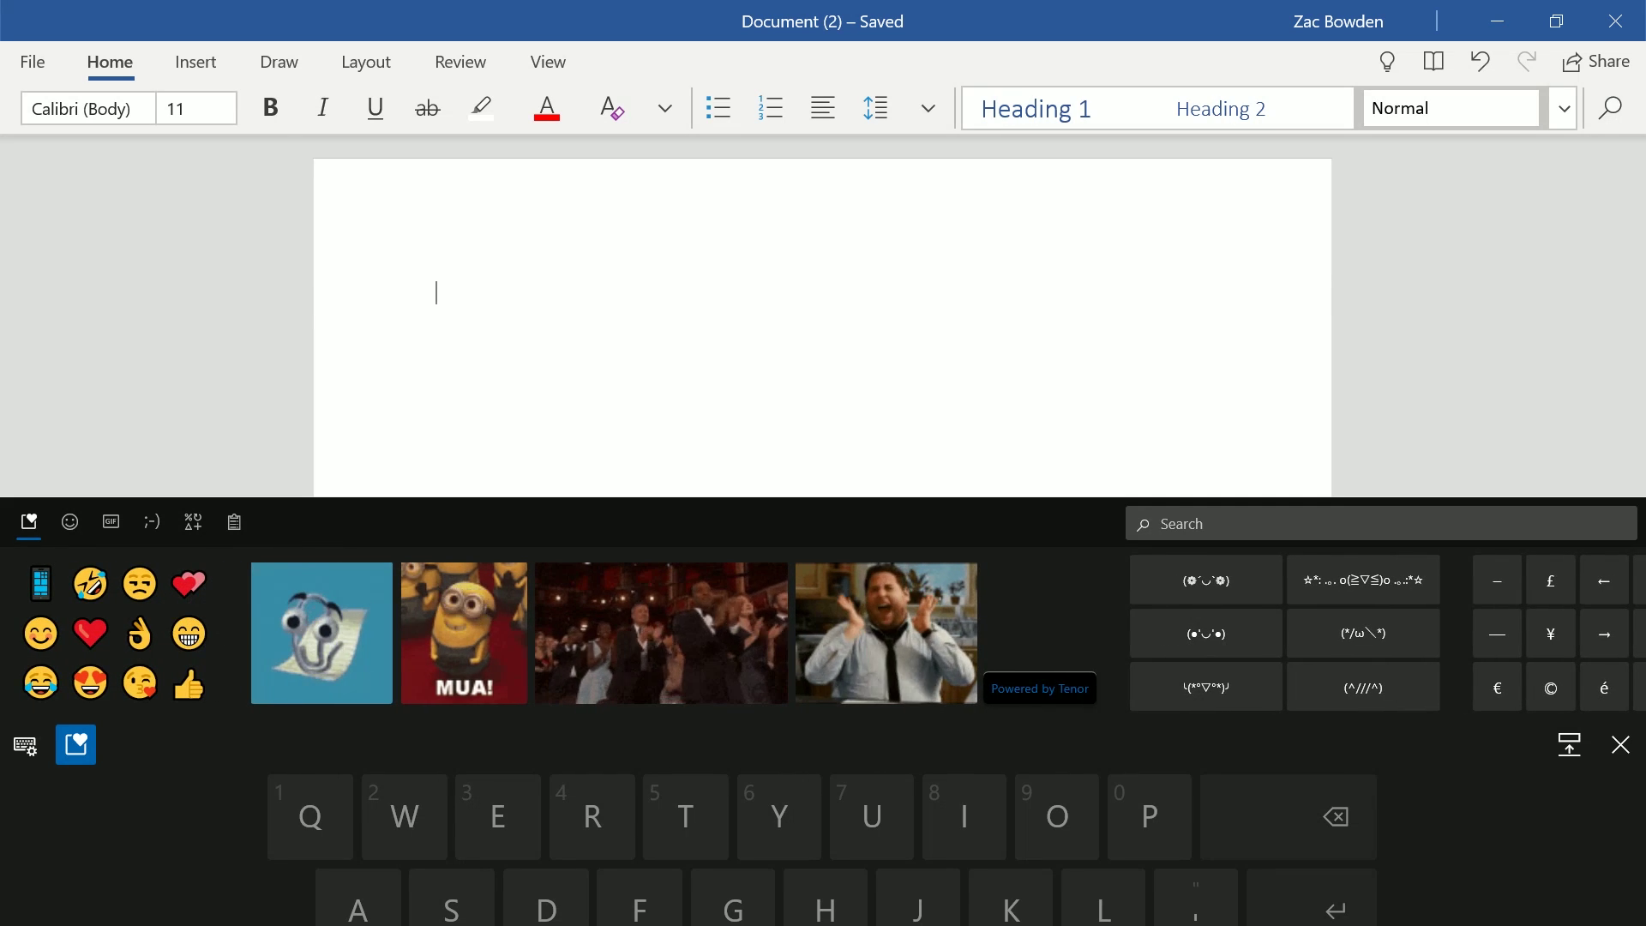
{"action": "left_click_drag", "start_coordinate": [124, 672], "coordinate": [217, 657]}
{"action": "left_click_drag", "start_coordinate": [952, 660], "coordinate": [660, 698]}
{"action": "left_click_drag", "start_coordinate": [956, 654], "coordinate": [856, 654]}
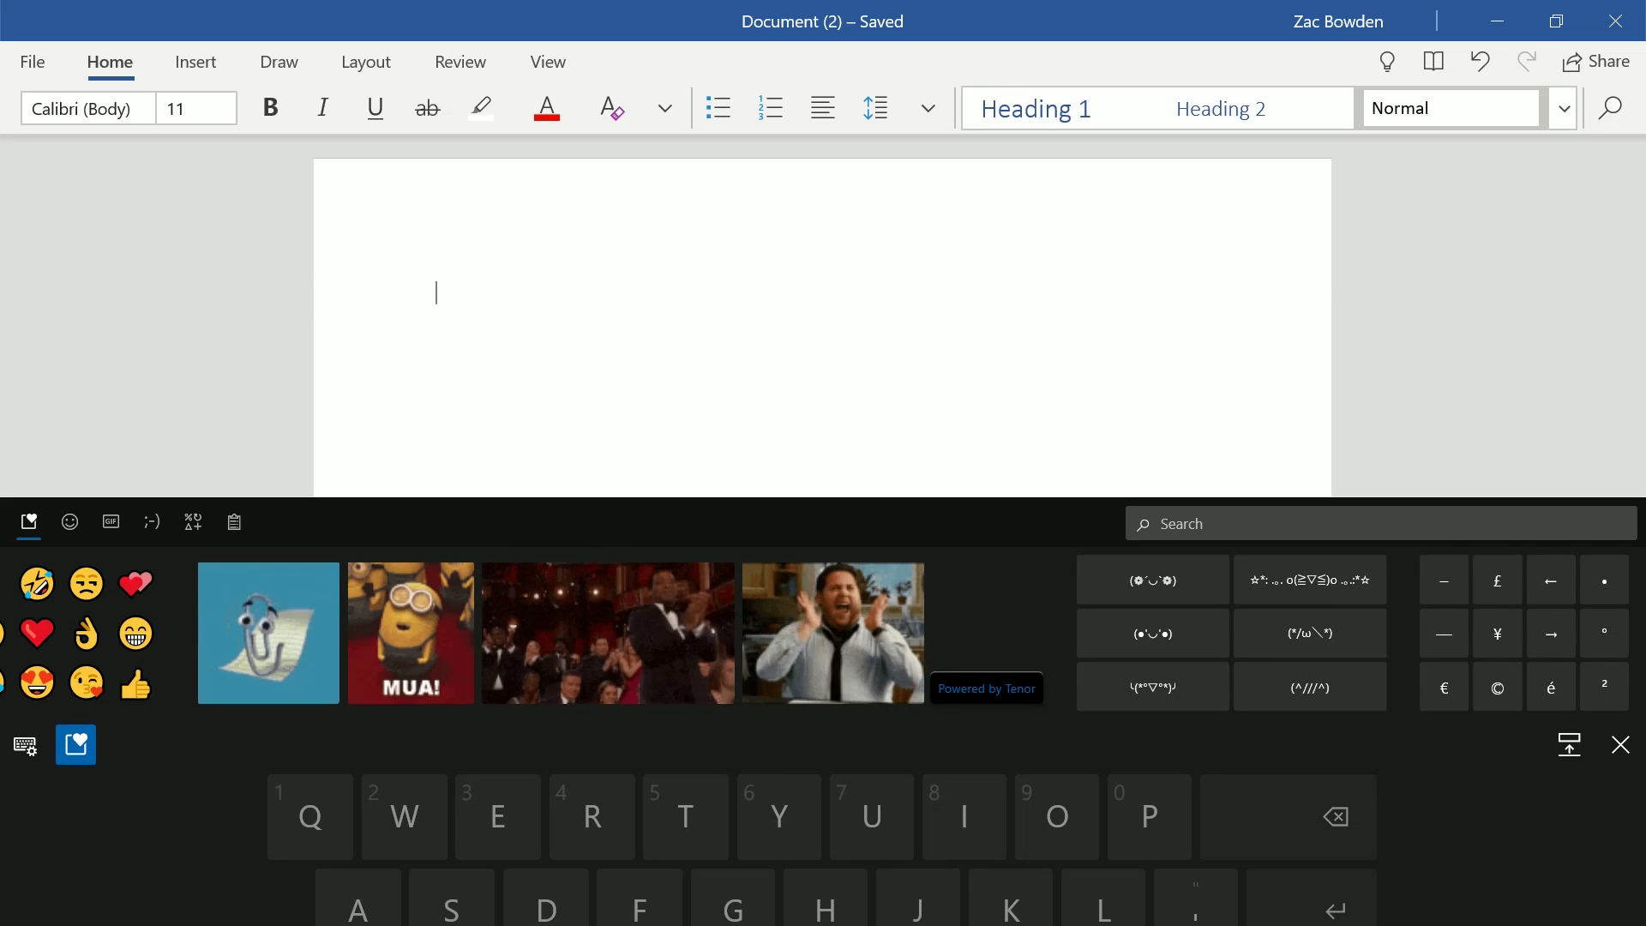
{"action": "left_click", "coordinate": [193, 522]}
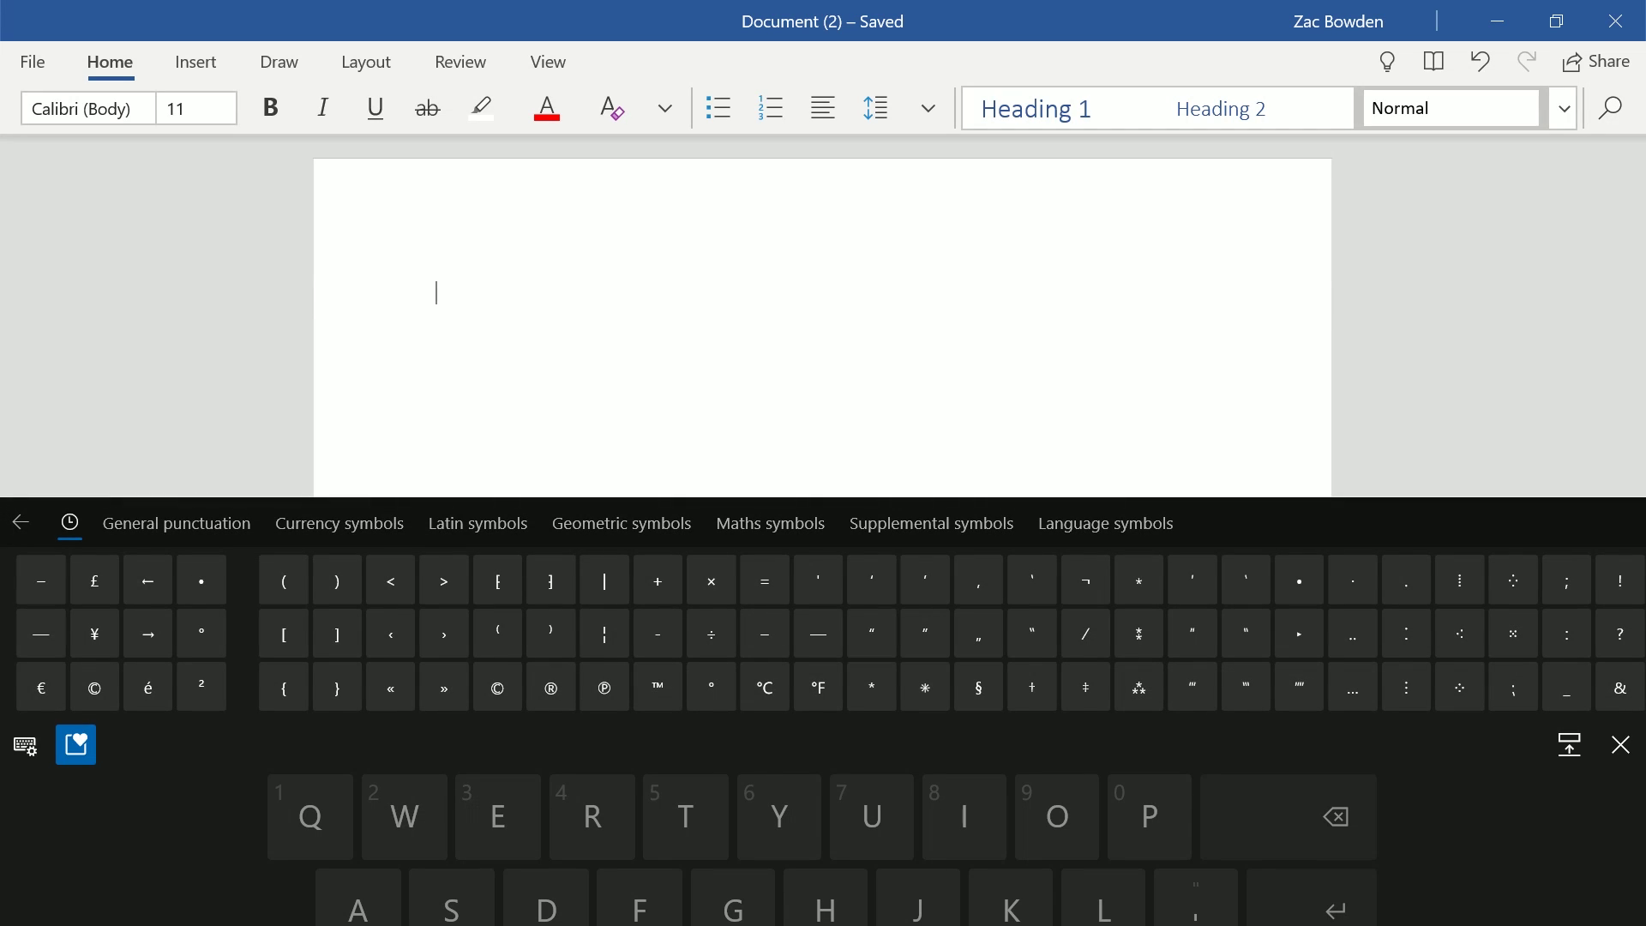
{"action": "left_click", "coordinate": [20, 521]}
{"action": "left_click", "coordinate": [234, 521]}
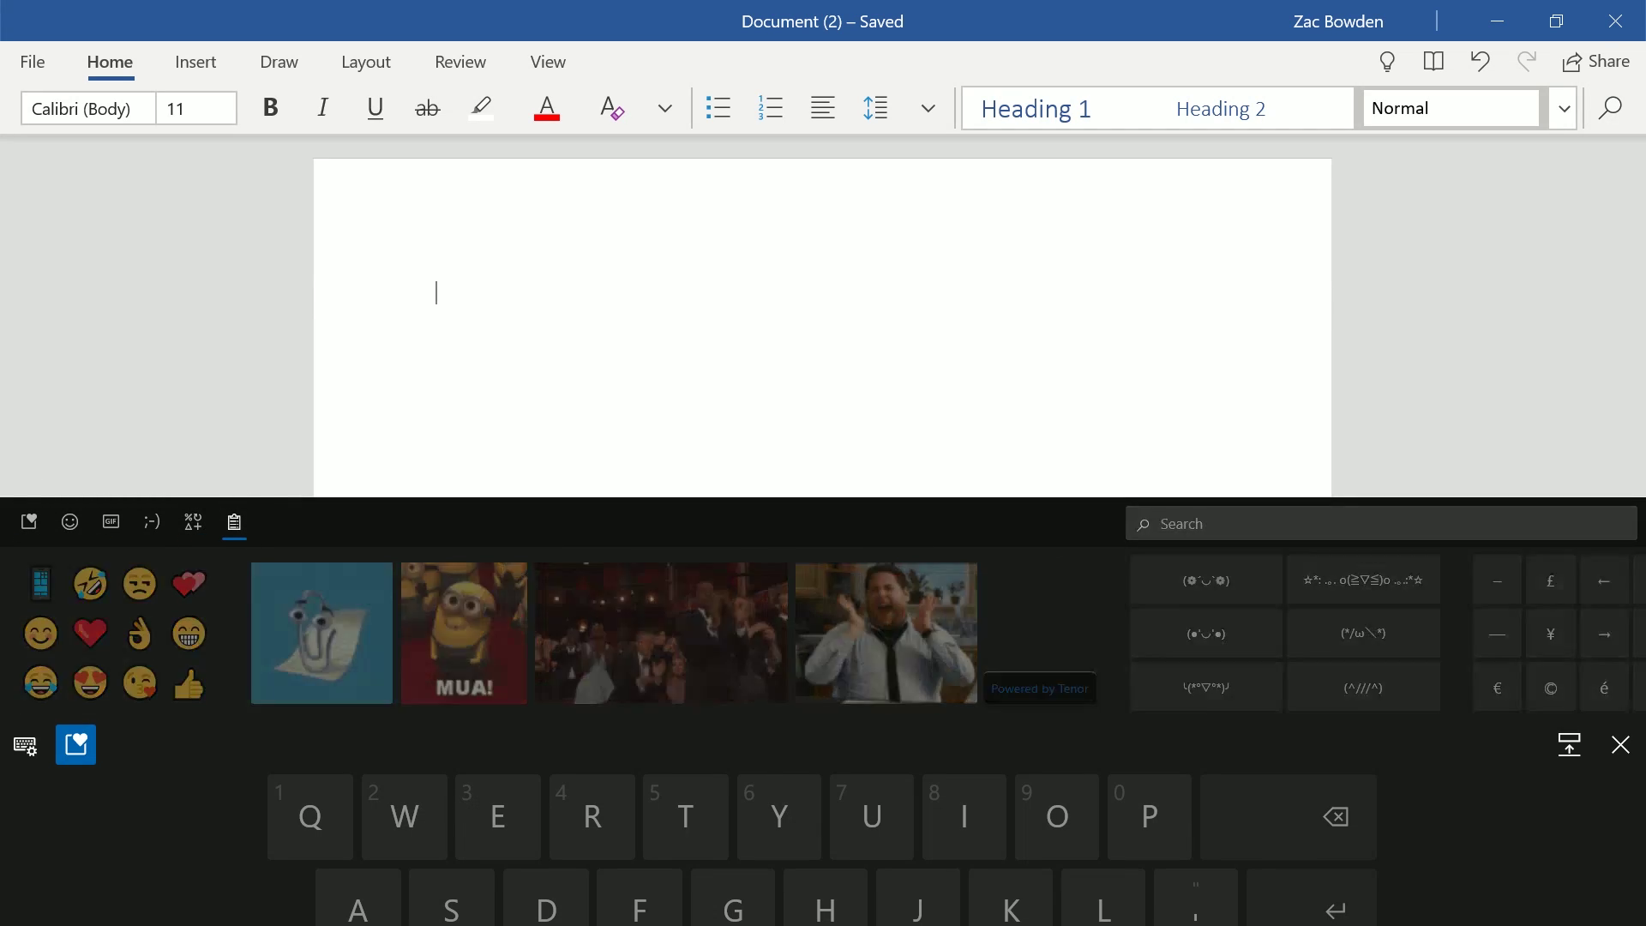
{"action": "left_click", "coordinate": [28, 521]}
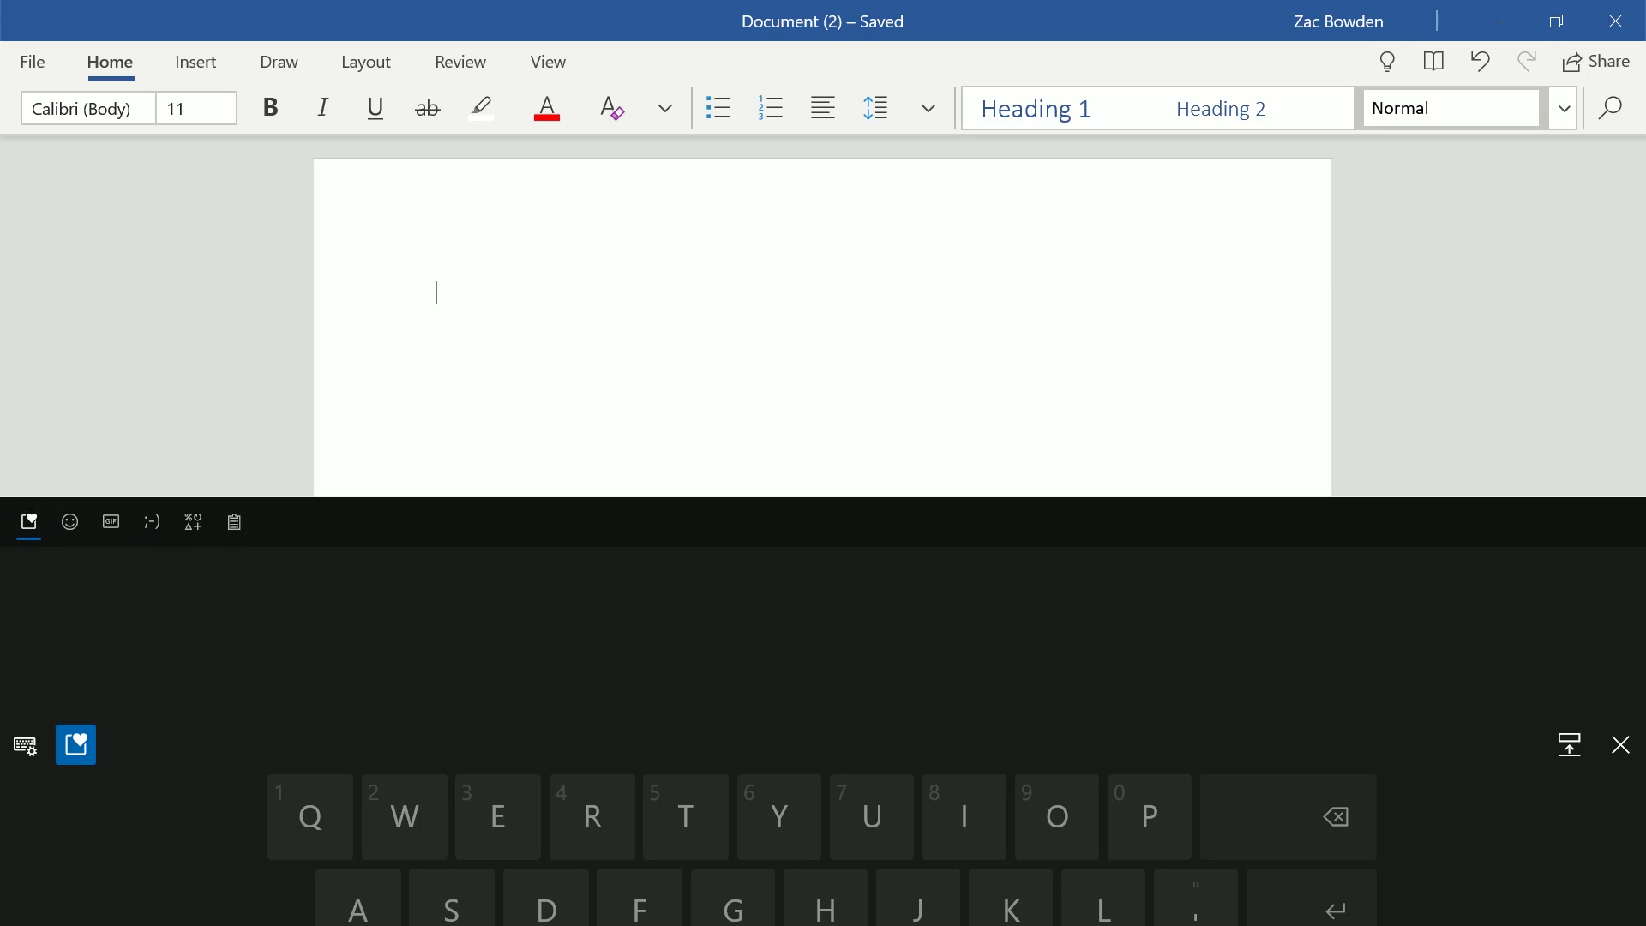
- Search the emojis for "smile" and insert the smiling face with sunglasses into the document
{"action": "left_click", "coordinate": [70, 522]}
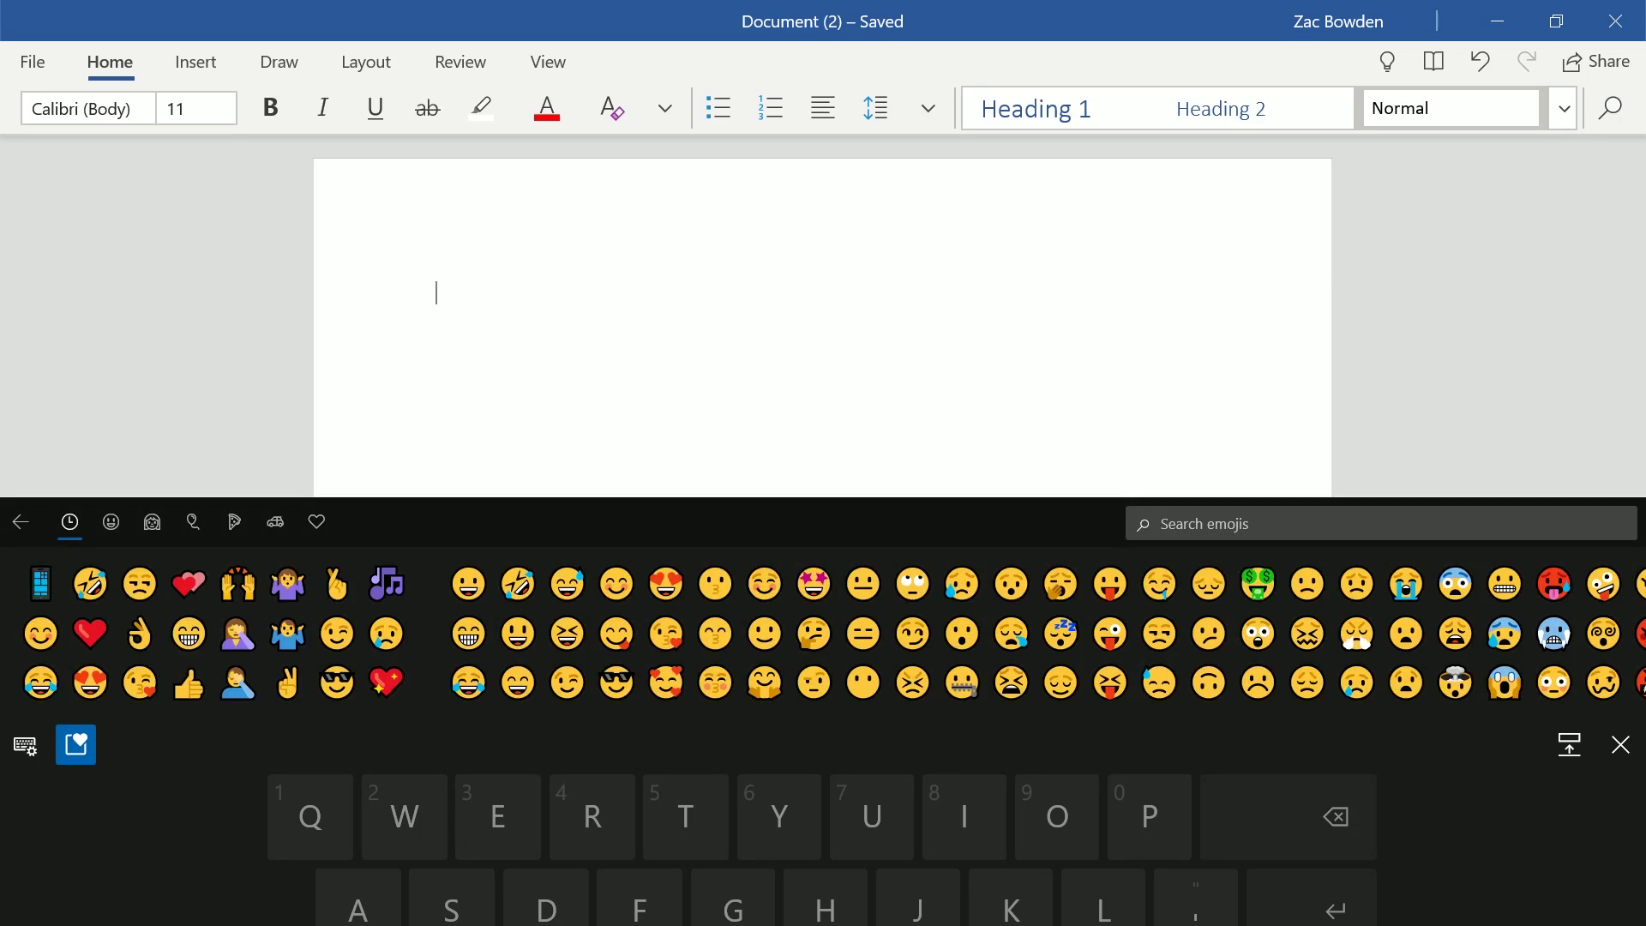
{"action": "left_click_drag", "start_coordinate": [1399, 683], "coordinate": [343, 684]}
{"action": "left_click", "coordinate": [1380, 523]}
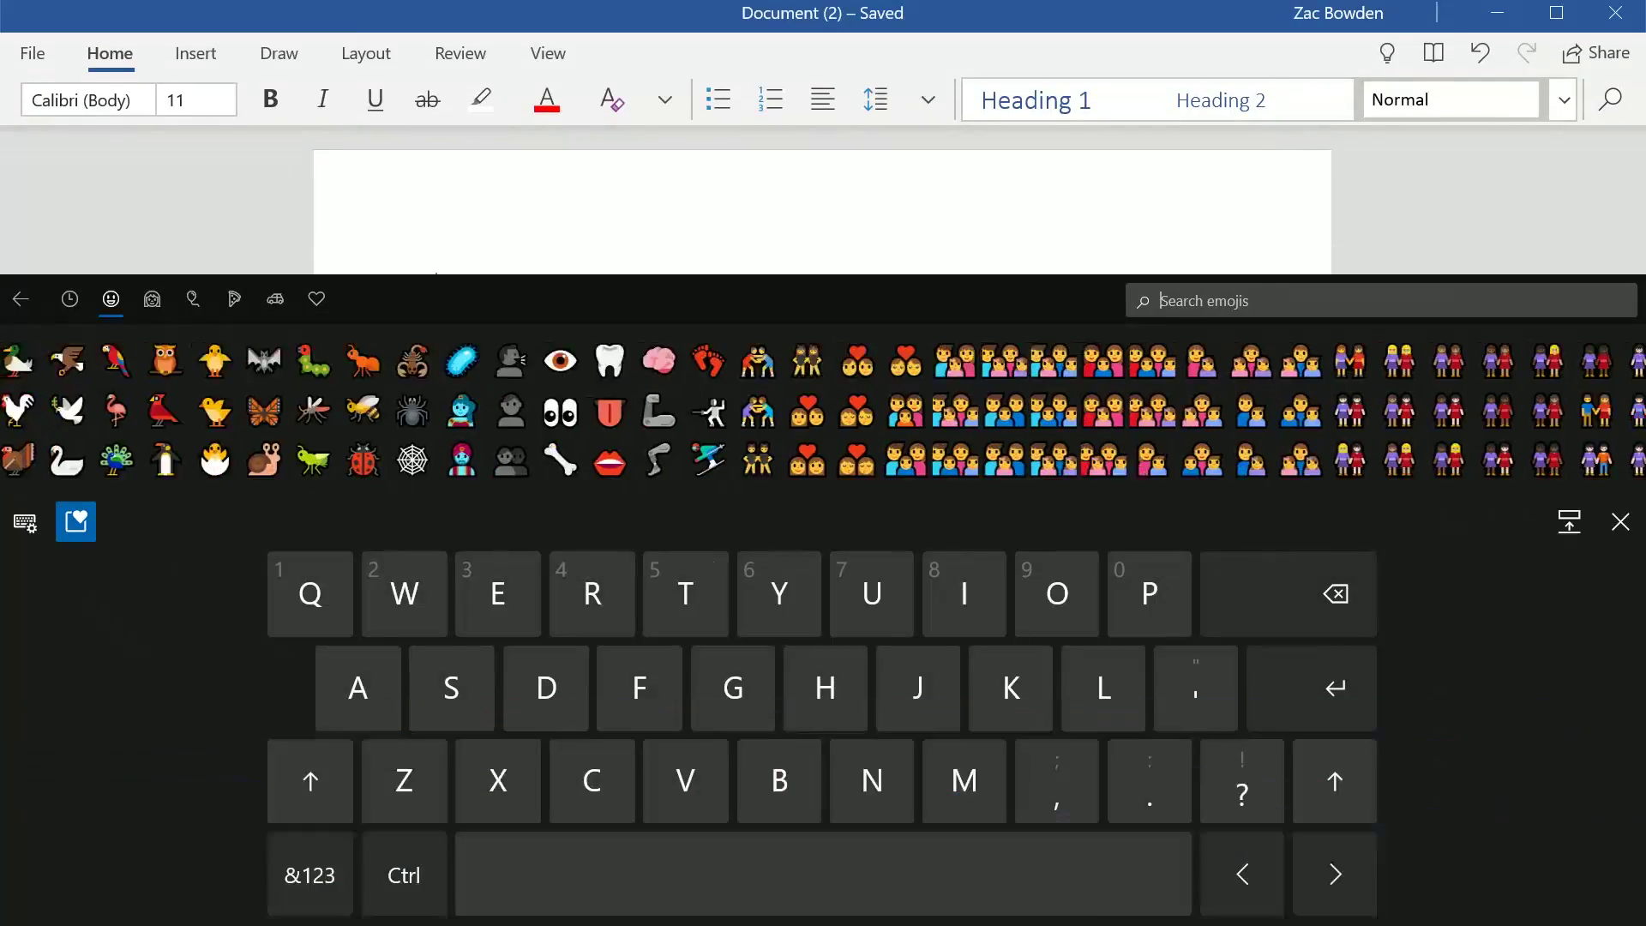
{"action": "type", "text": "smile"}
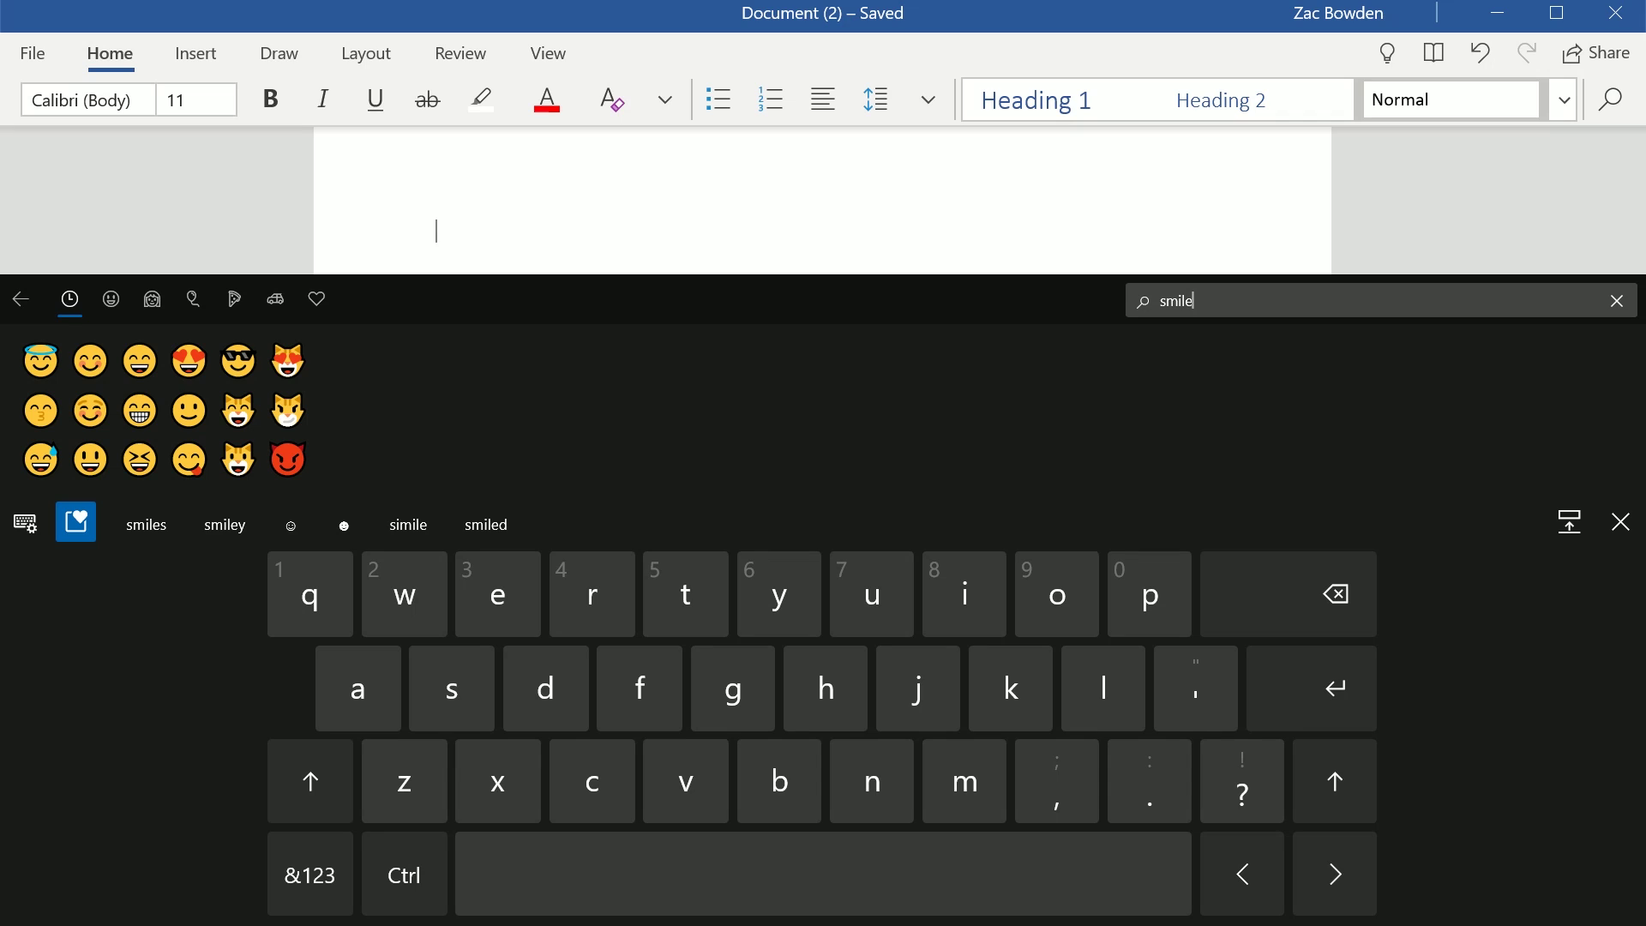
{"action": "left_click", "coordinate": [237, 361]}
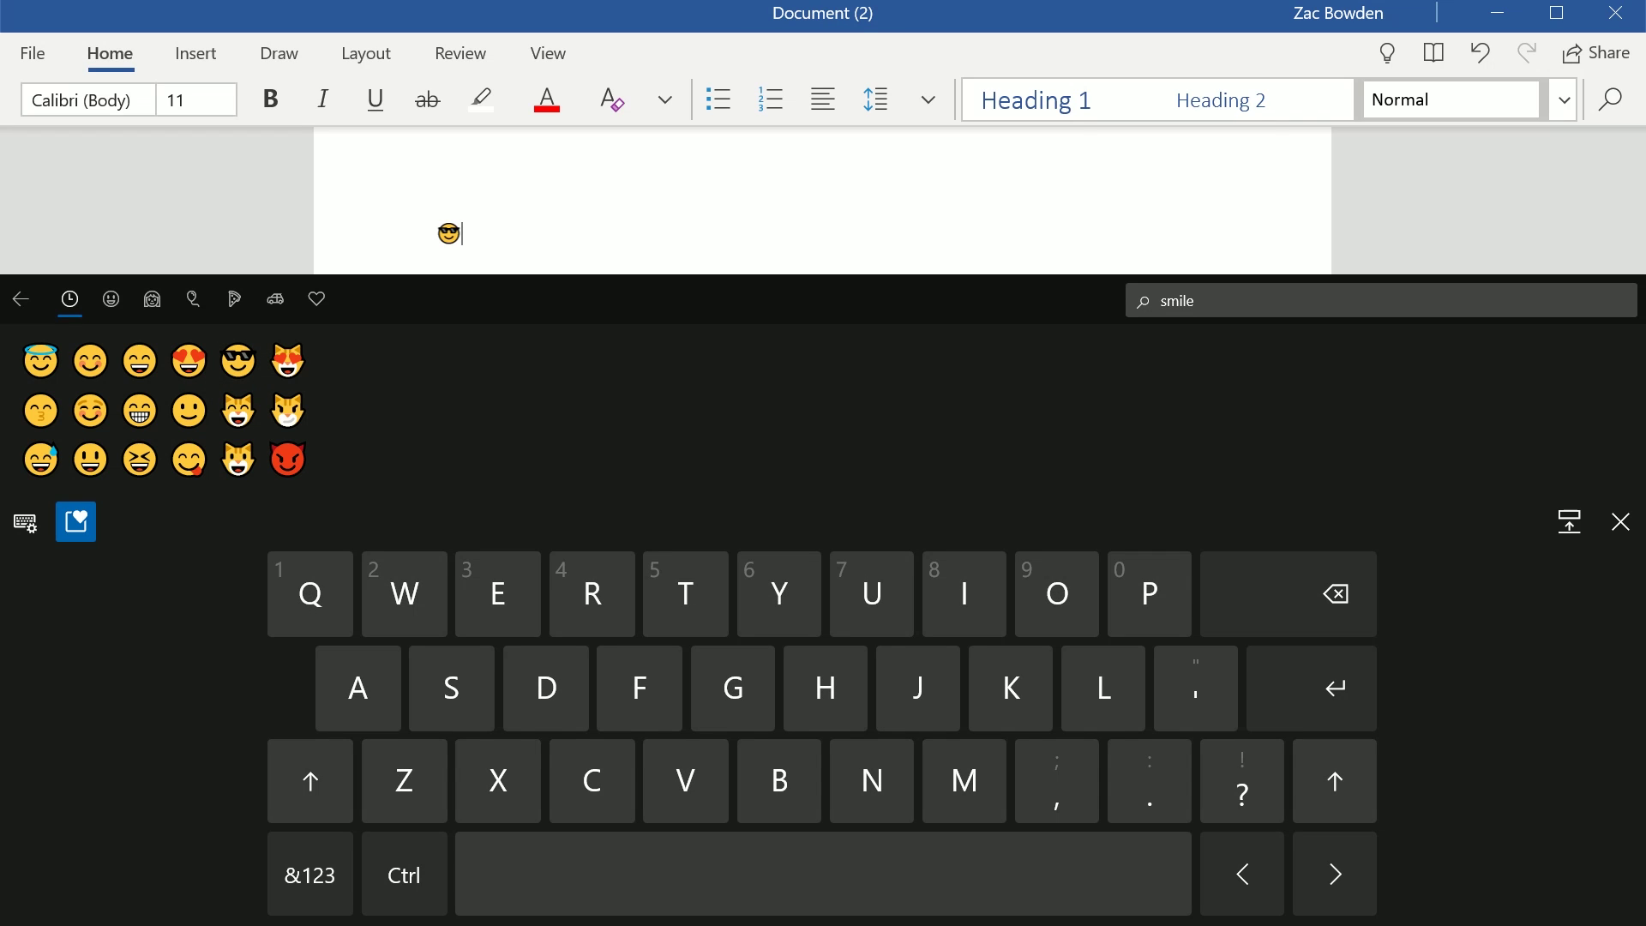
- Clear the emoji search and insert the single eye emoji after the sunglasses face
{"action": "left_click", "coordinate": [1194, 301]}
{"action": "left_click", "coordinate": [1616, 299]}
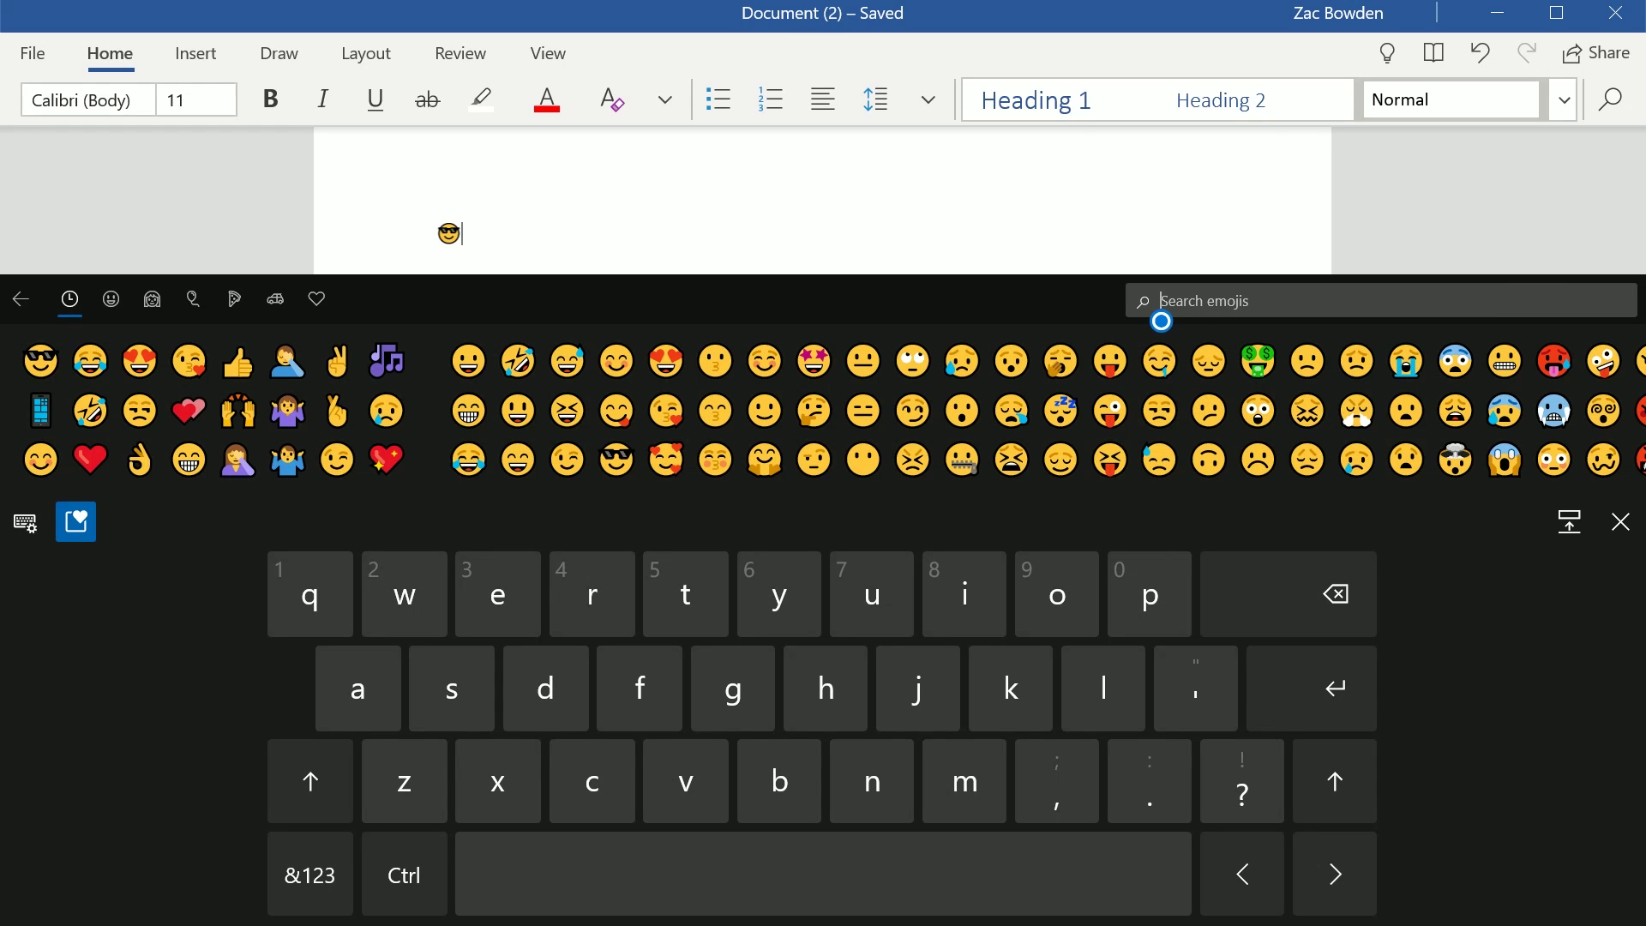
{"action": "left_click_drag", "start_coordinate": [1414, 395], "coordinate": [1041, 394]}
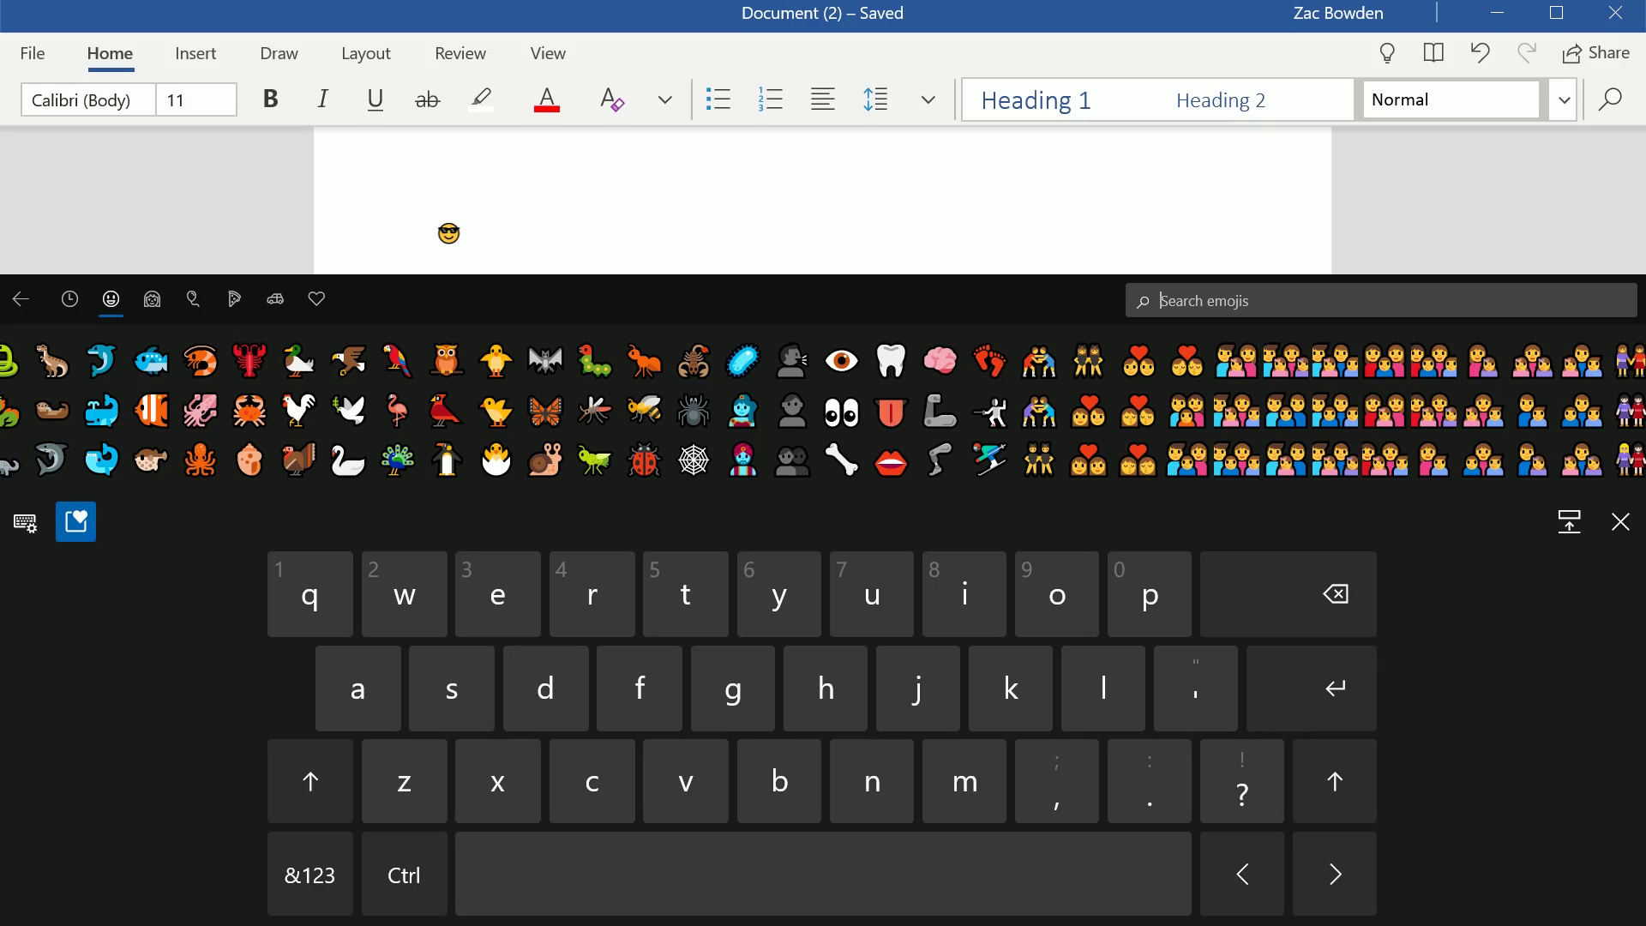
{"action": "left_click", "coordinate": [841, 361]}
- Look through the emoji categories for smileys and animals, people, objects, food, and transport and places
{"action": "left_click_drag", "start_coordinate": [1201, 403], "coordinate": [651, 403]}
{"action": "left_click_drag", "start_coordinate": [1187, 455], "coordinate": [771, 455]}
{"action": "left_click_drag", "start_coordinate": [600, 410], "coordinate": [1200, 410]}
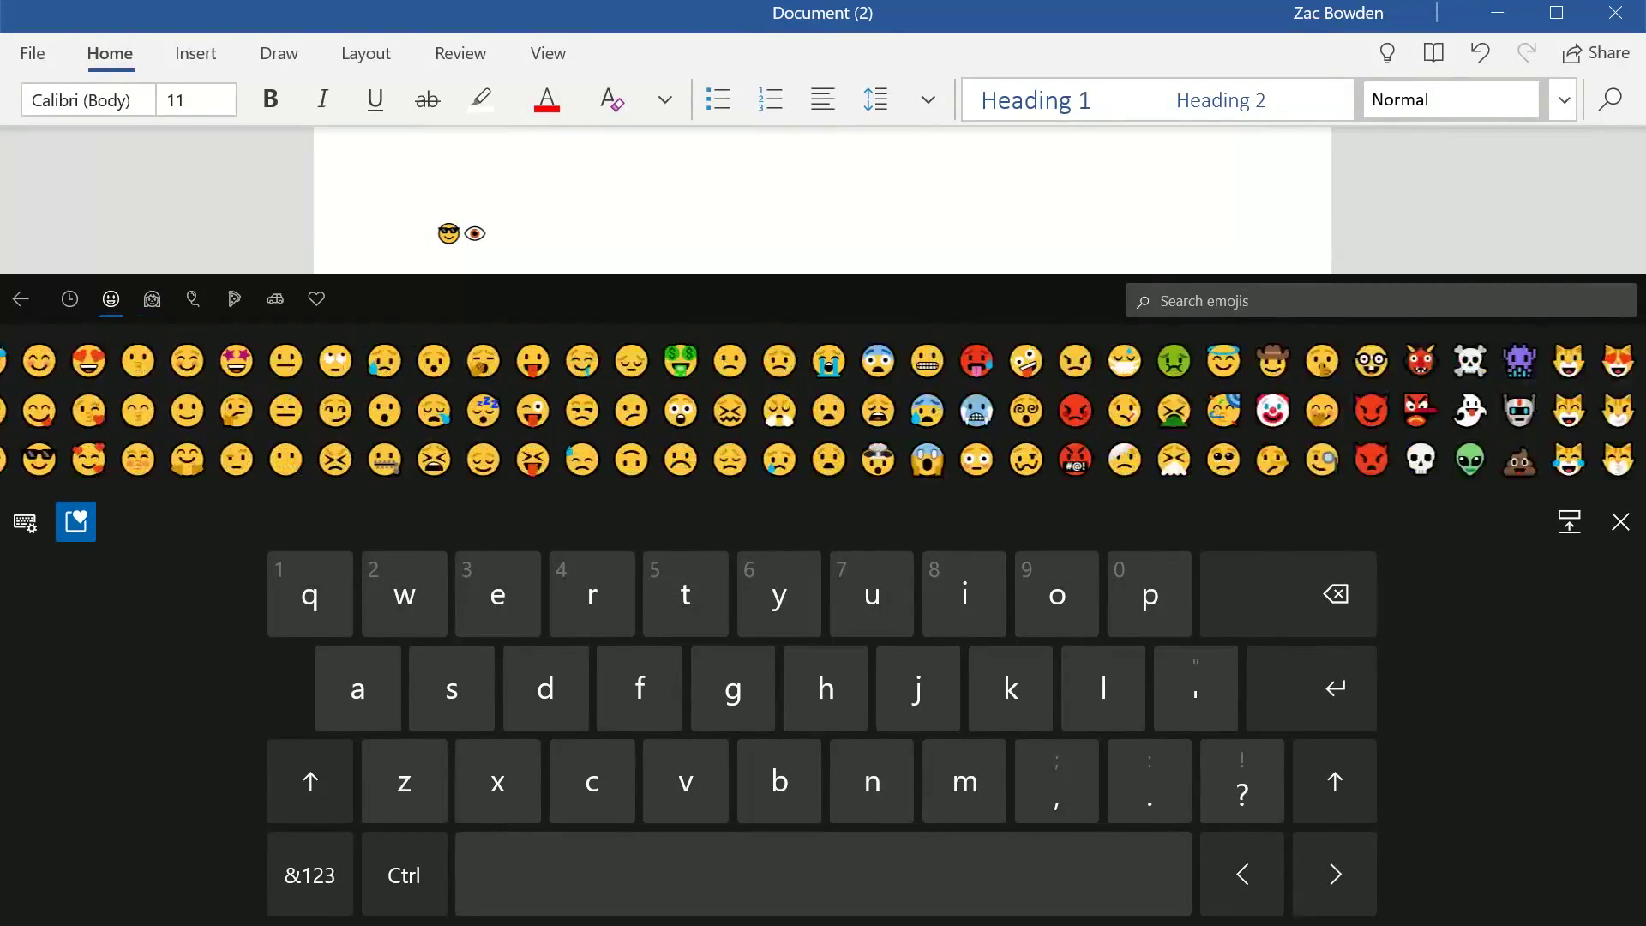
{"action": "left_click", "coordinate": [159, 304]}
{"action": "left_click", "coordinate": [153, 299]}
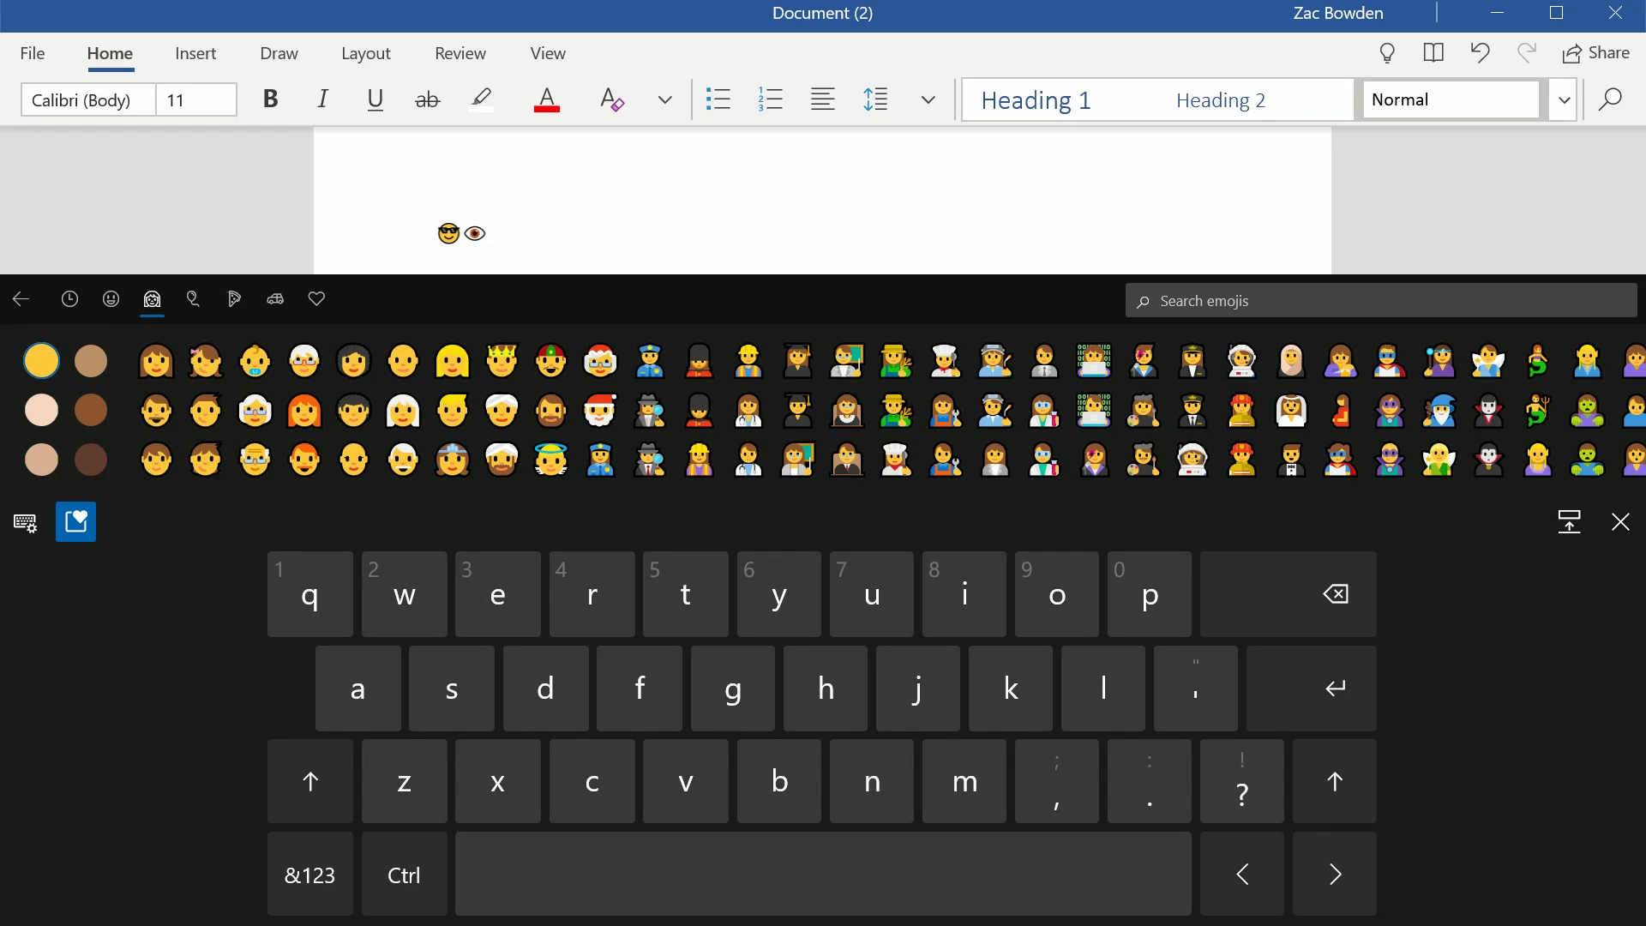
{"action": "left_click", "coordinate": [193, 299]}
{"action": "left_click", "coordinate": [233, 298]}
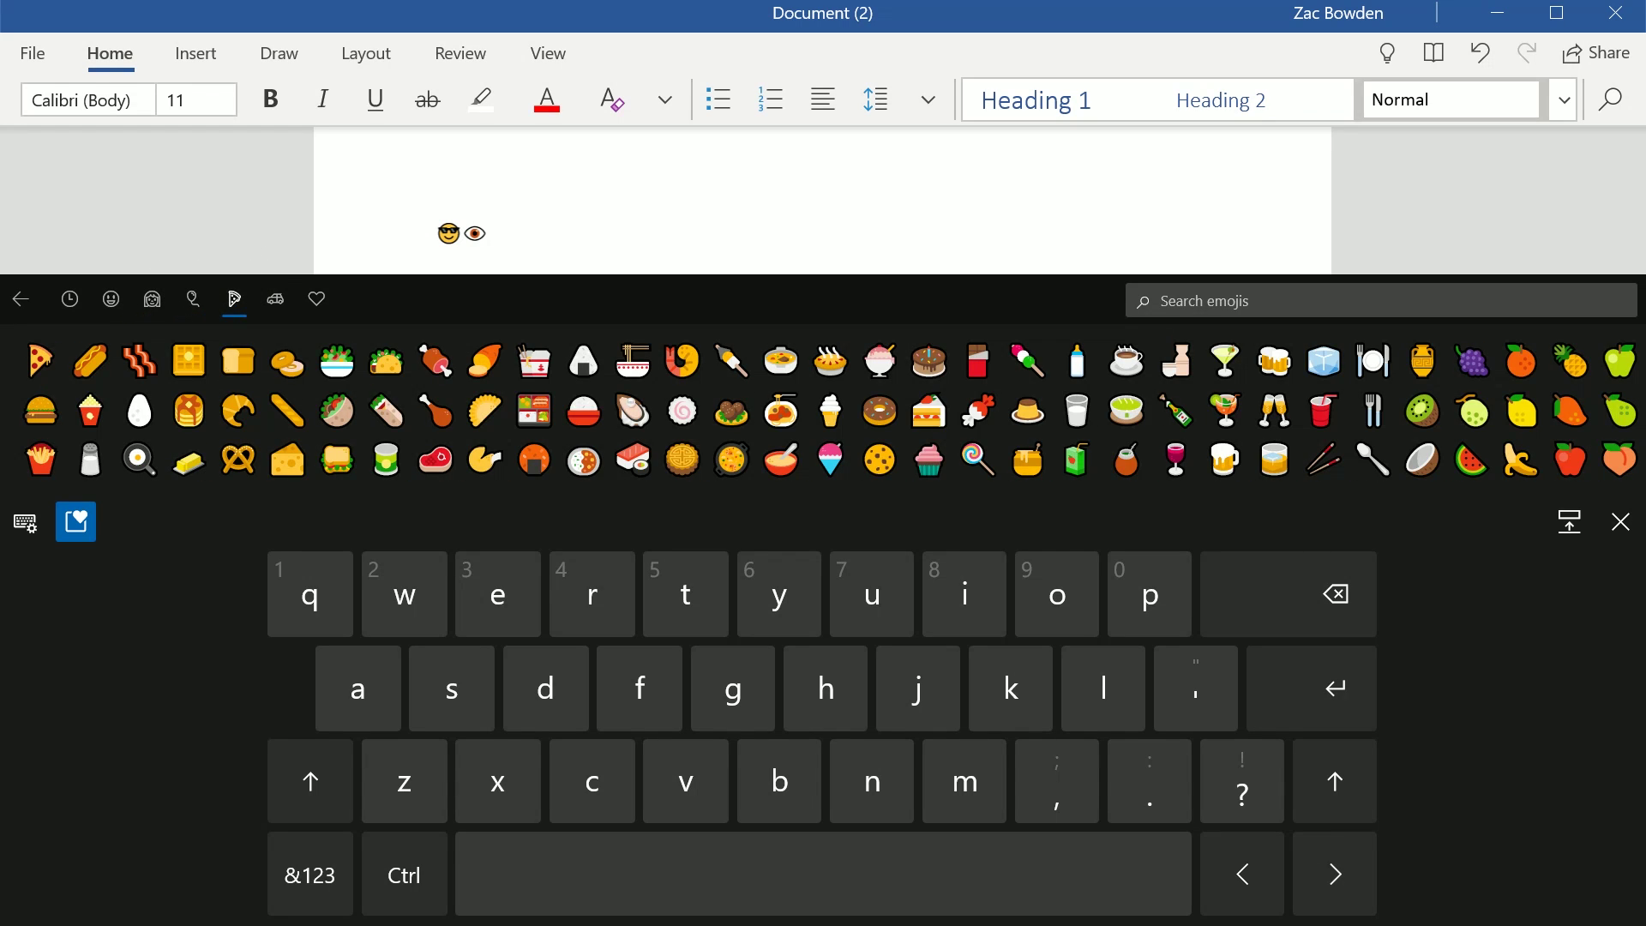
{"action": "left_click", "coordinate": [275, 299]}
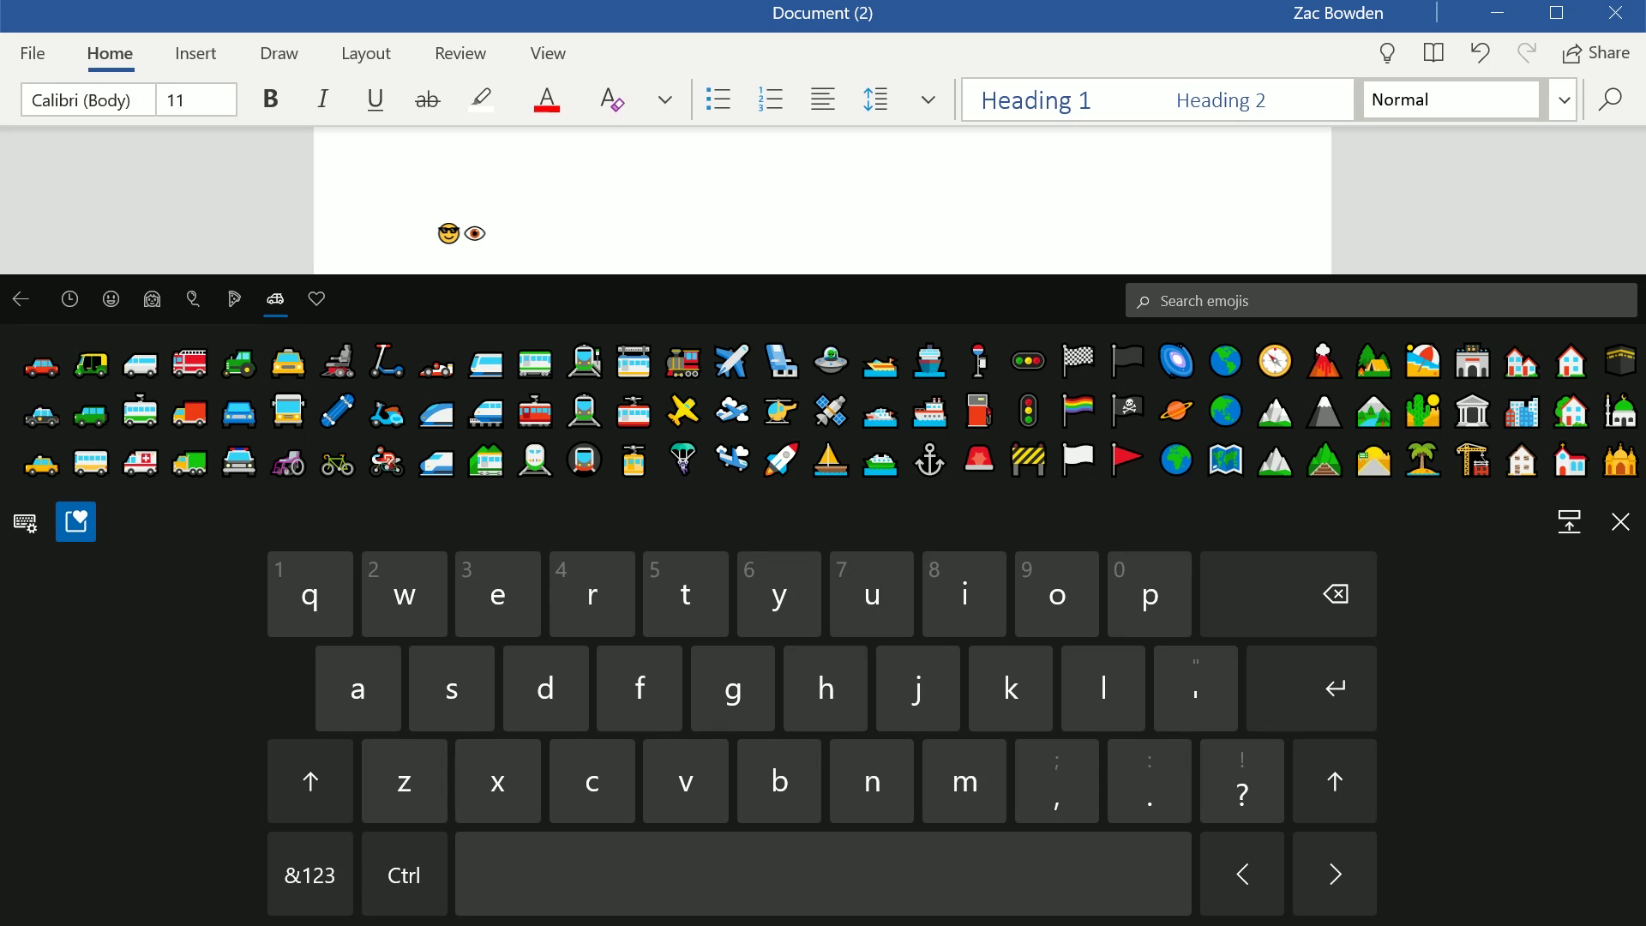
{"action": "left_click_drag", "start_coordinate": [1235, 511], "coordinate": [621, 511]}
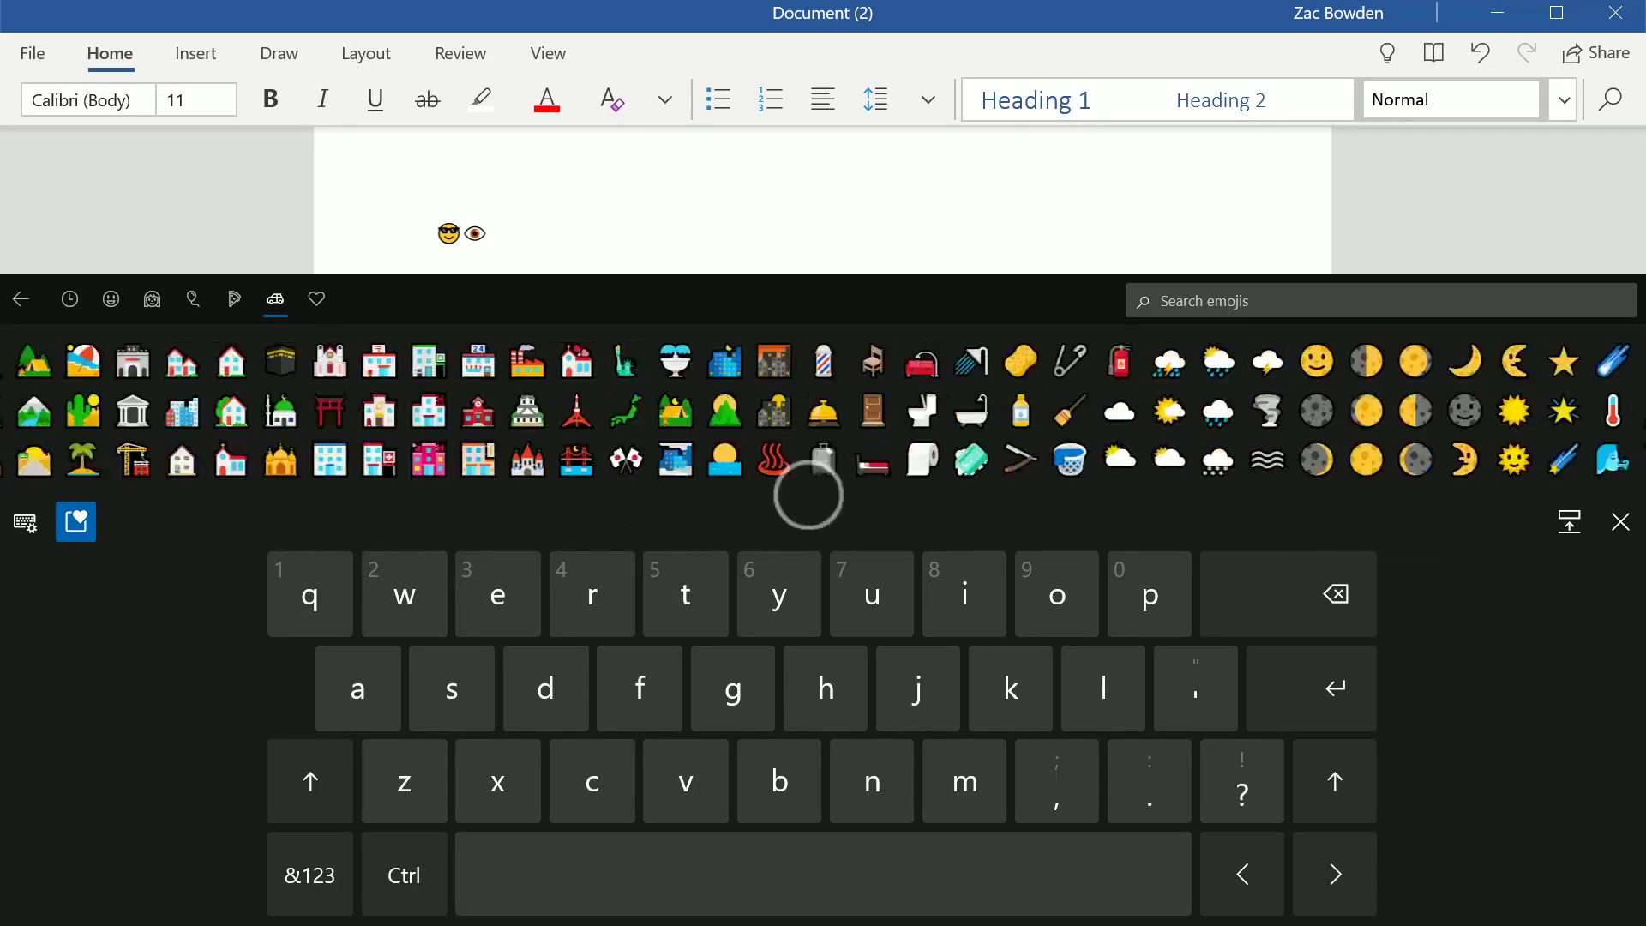
{"action": "left_click_drag", "start_coordinate": [809, 492], "coordinate": [1234, 492]}
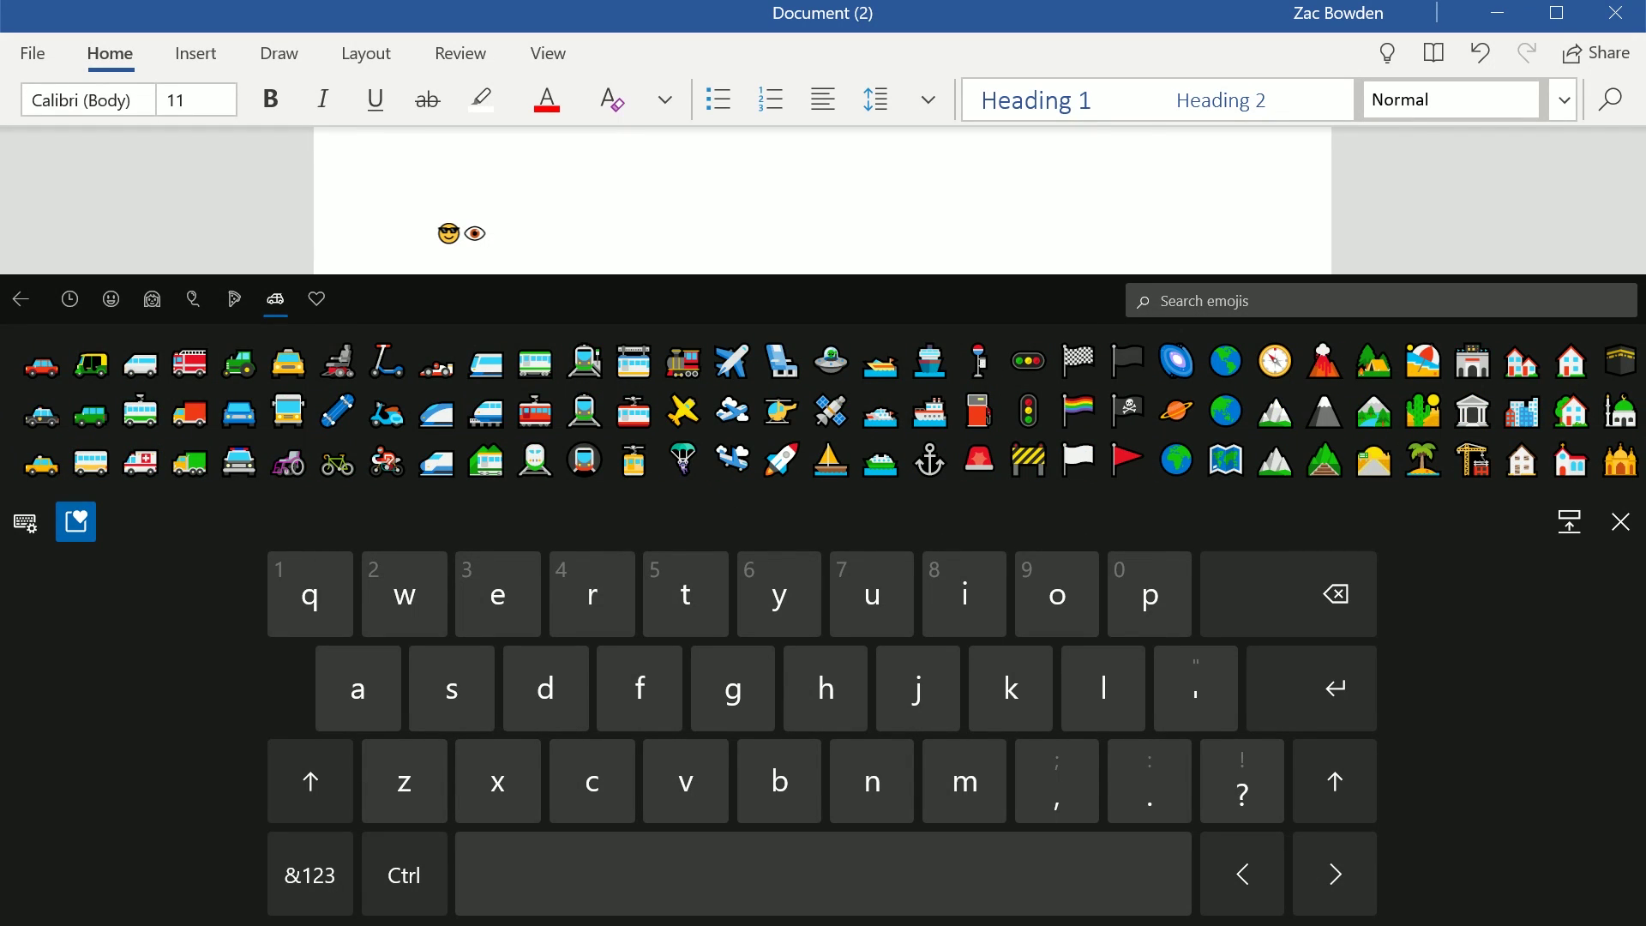
- Look through the emoji symbols category and return to the overview of the expressive input panel
{"action": "left_click", "coordinate": [316, 298]}
{"action": "scroll", "coordinate": [558, 485], "scroll_direction": "right", "scroll_amount": 15}
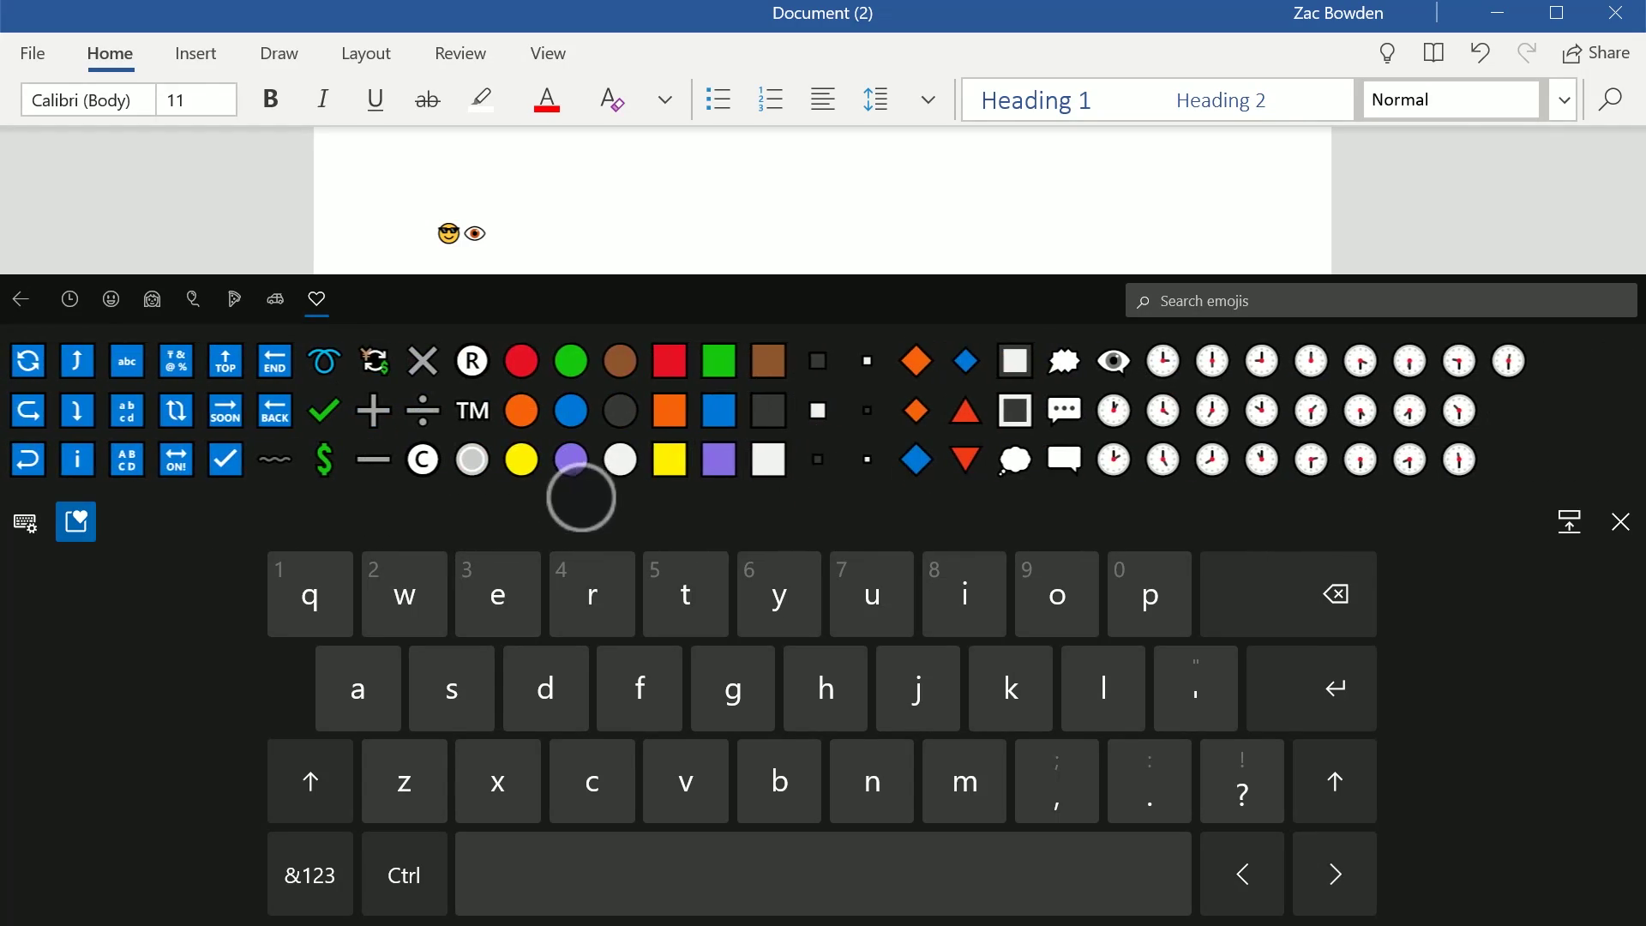
{"action": "scroll", "coordinate": [577, 488], "scroll_direction": "left", "scroll_amount": 15}
{"action": "scroll", "coordinate": [823, 410], "scroll_direction": "left", "scroll_amount": 15}
{"action": "left_click", "coordinate": [16, 299]}
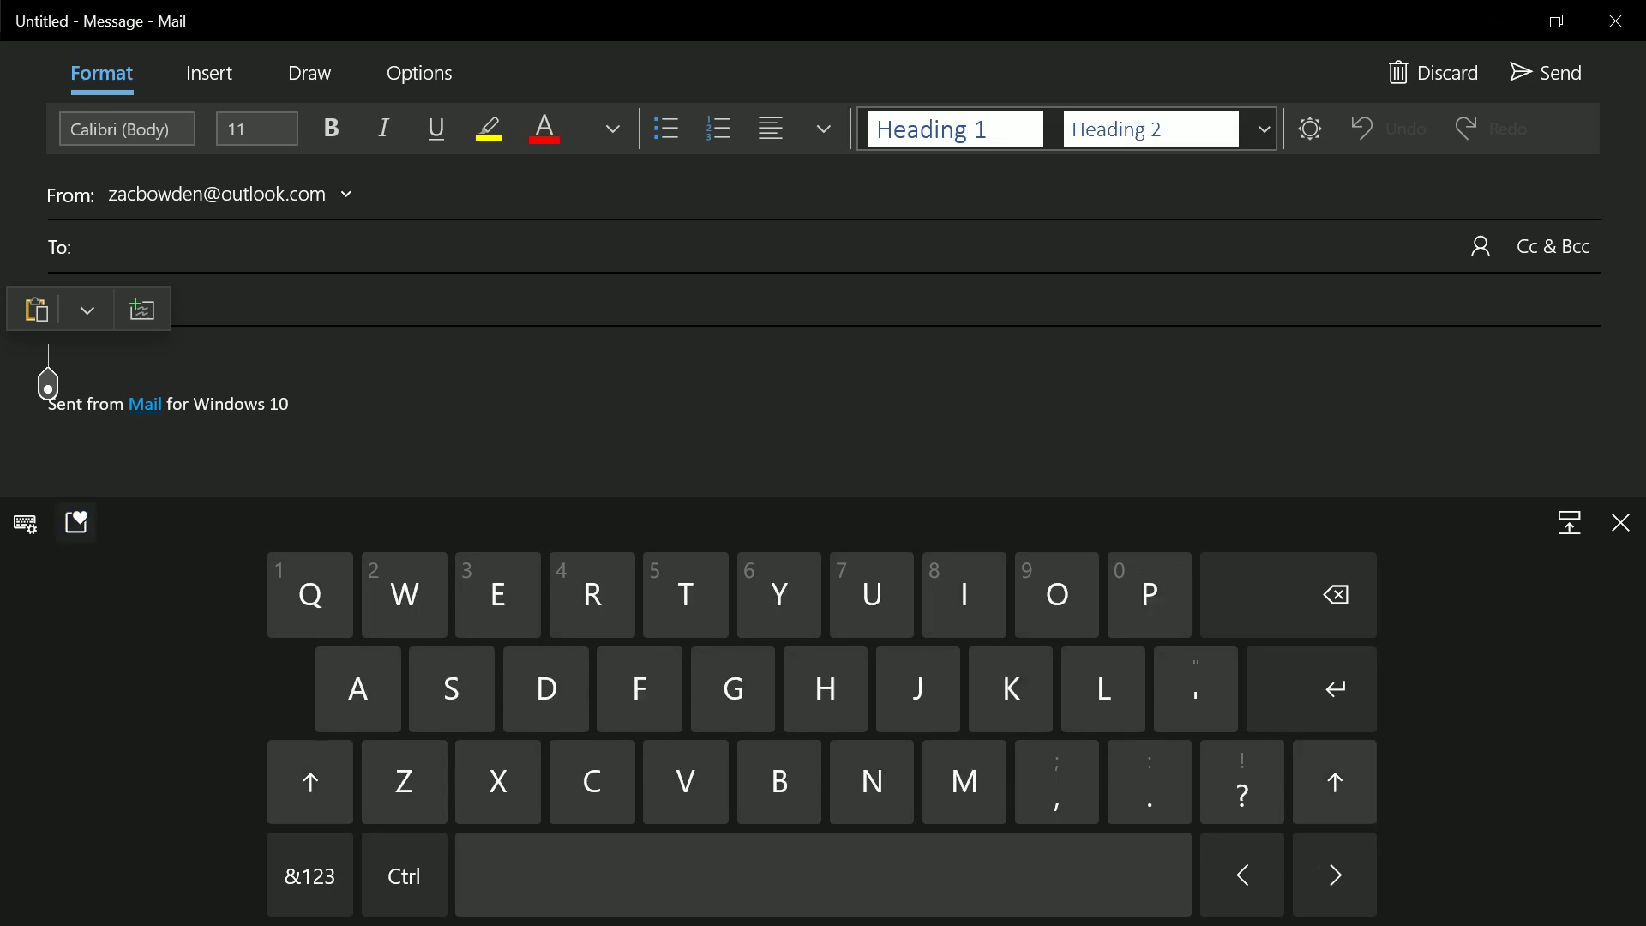
- Switch to a new message in Mail and insert the walrus GIF from the expressive input panel's trending GIFs
{"action": "left_click", "coordinate": [76, 522]}
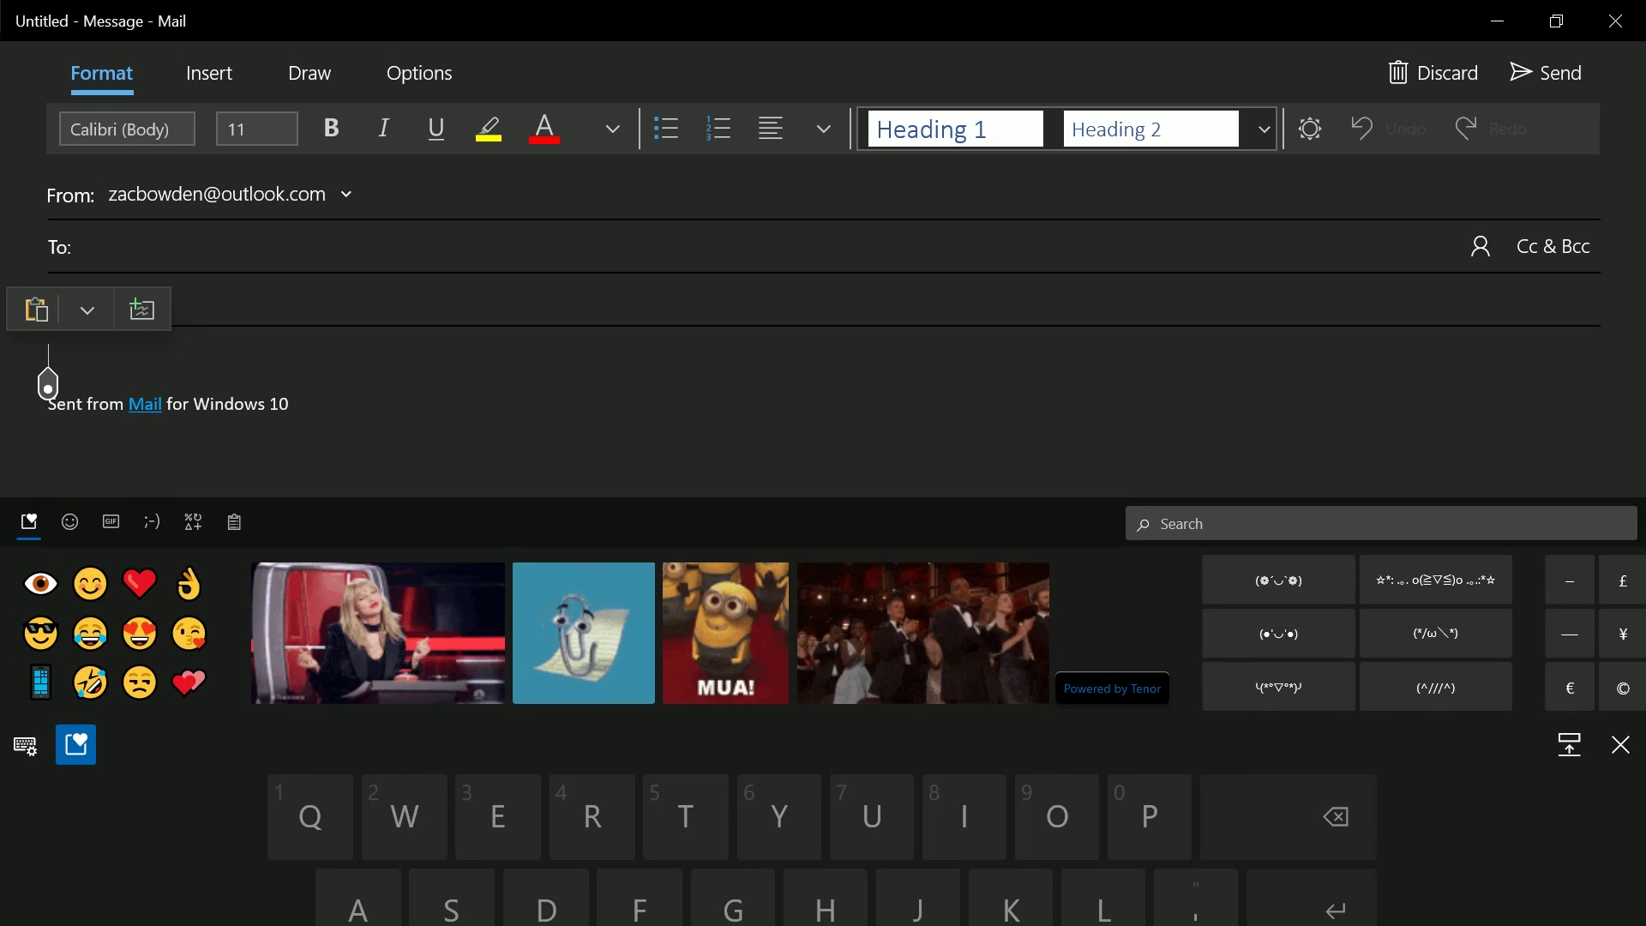
{"action": "left_click", "coordinate": [111, 522]}
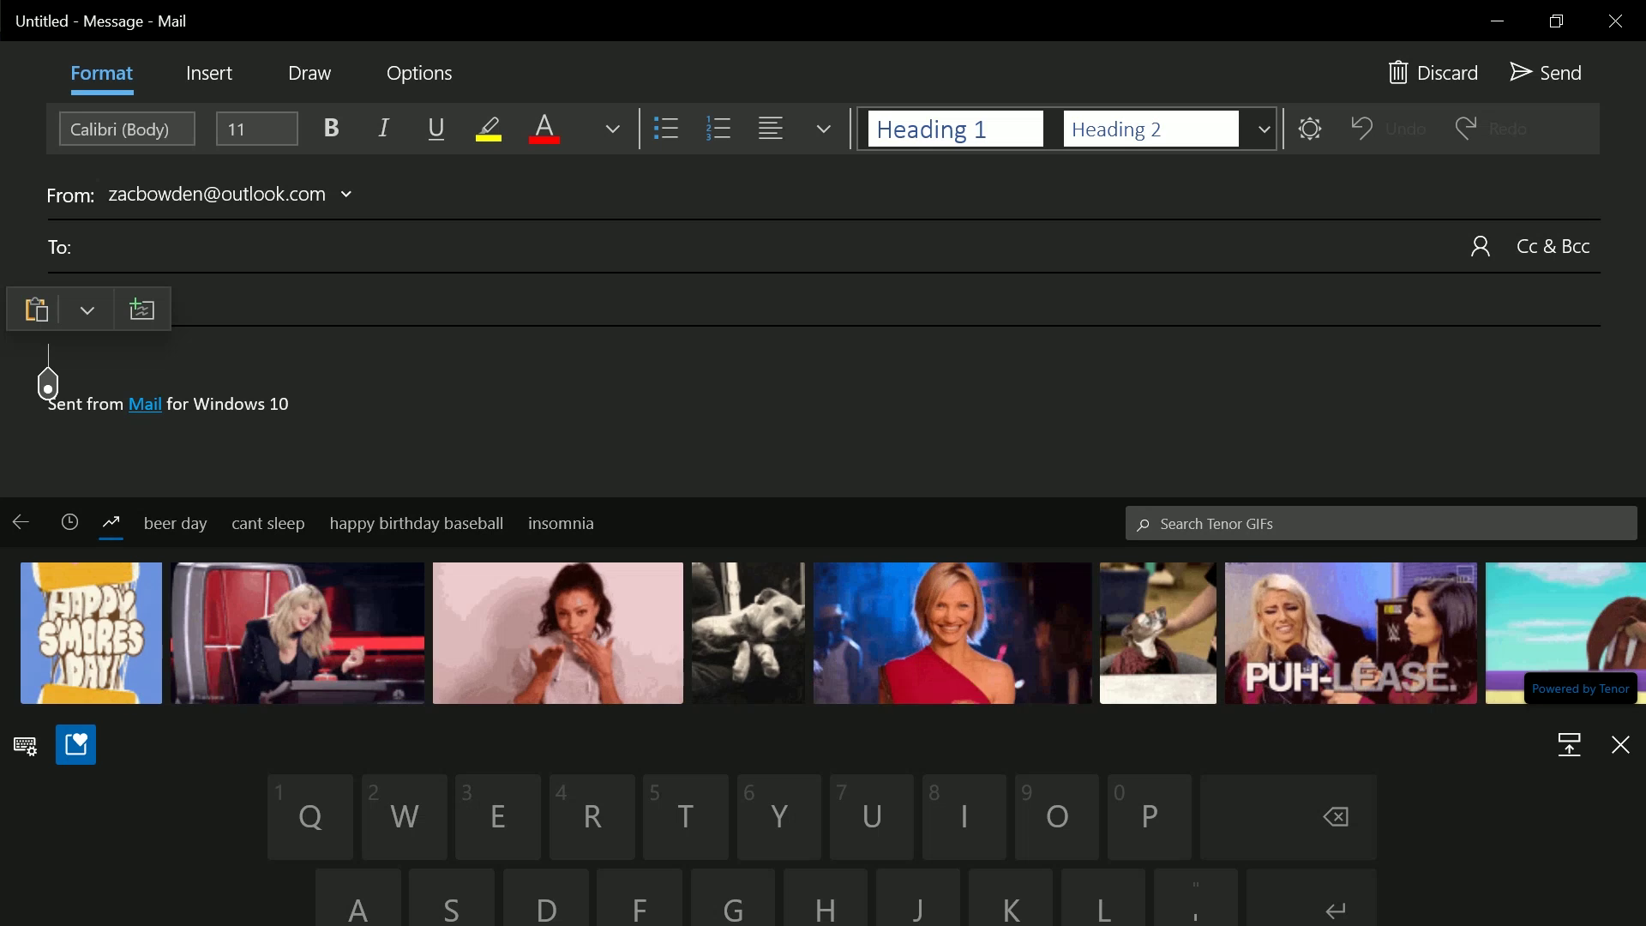
{"action": "left_click_drag", "start_coordinate": [1296, 712], "coordinate": [442, 823]}
{"action": "left_click", "coordinate": [781, 633]}
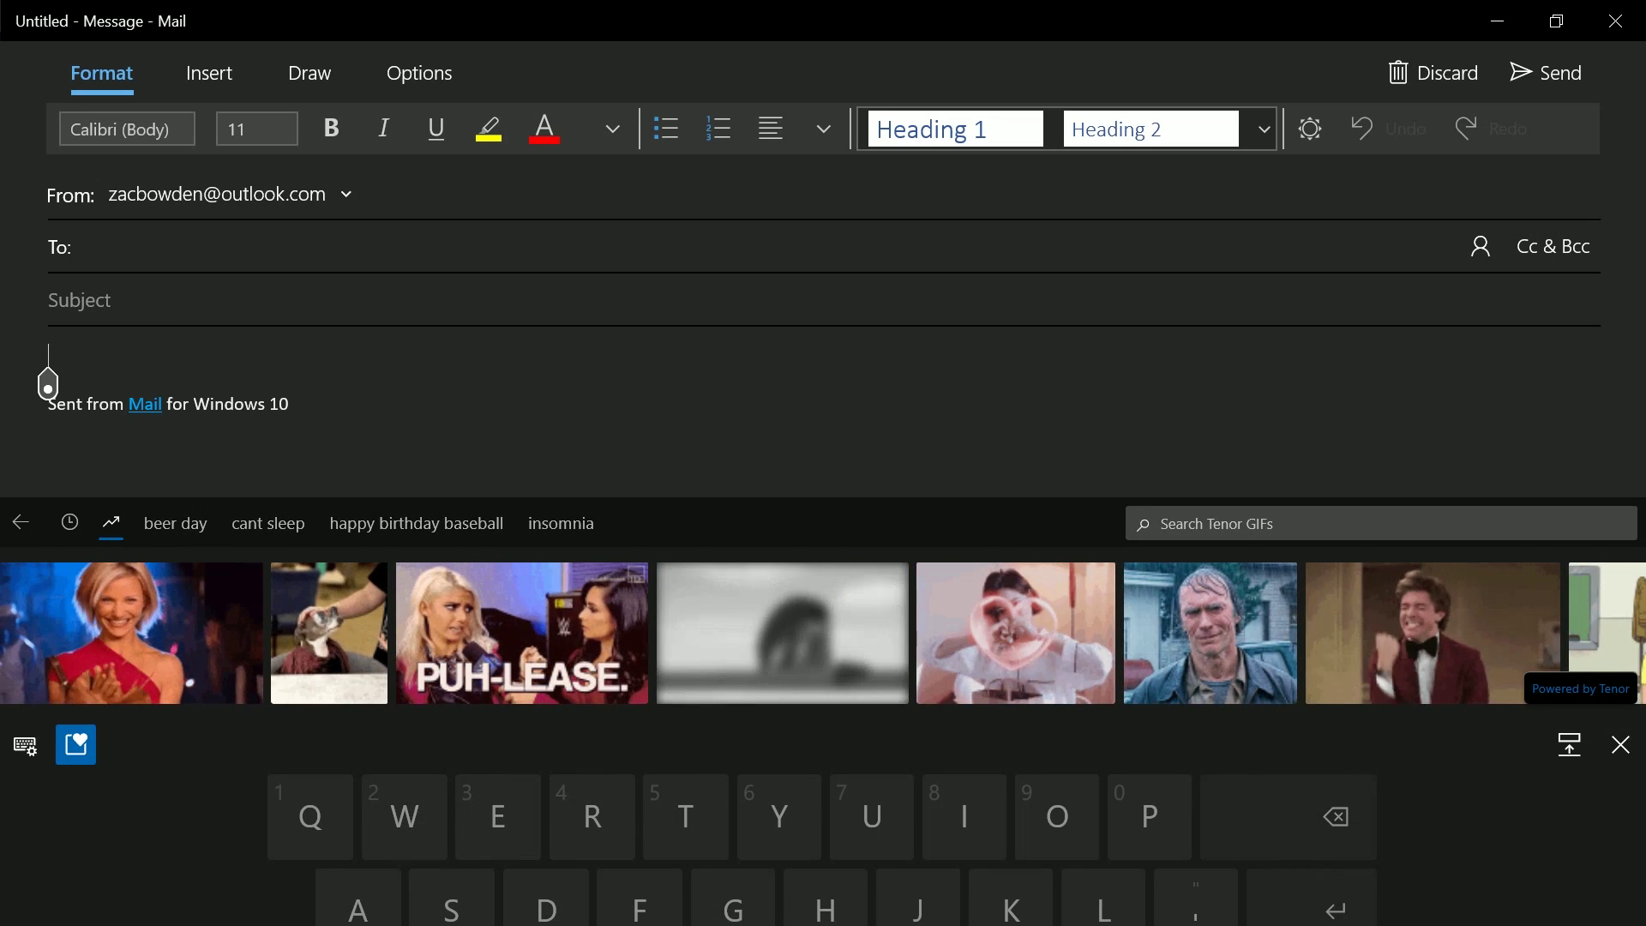
{"action": "left_click_drag", "start_coordinate": [860, 336], "coordinate": [966, 233]}
- Look through the kaomoji and symbol collections and the clipboard history in the expressive input panel
{"action": "left_click", "coordinate": [22, 521]}
{"action": "left_click", "coordinate": [209, 523]}
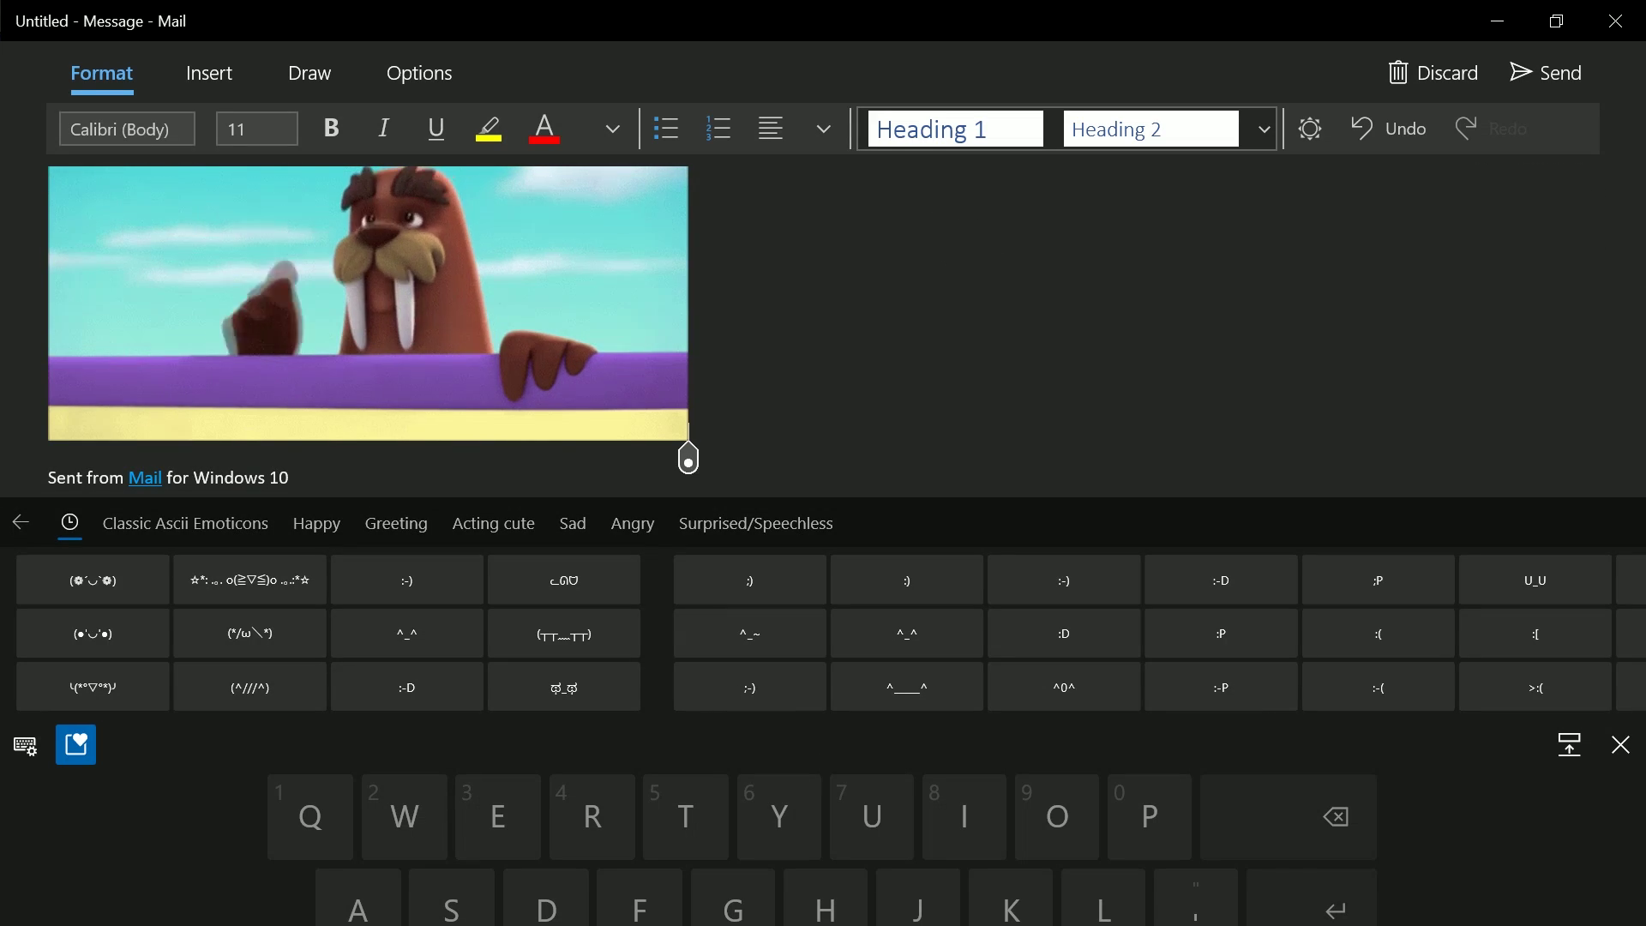
{"action": "left_click_drag", "start_coordinate": [1295, 692], "coordinate": [620, 694]}
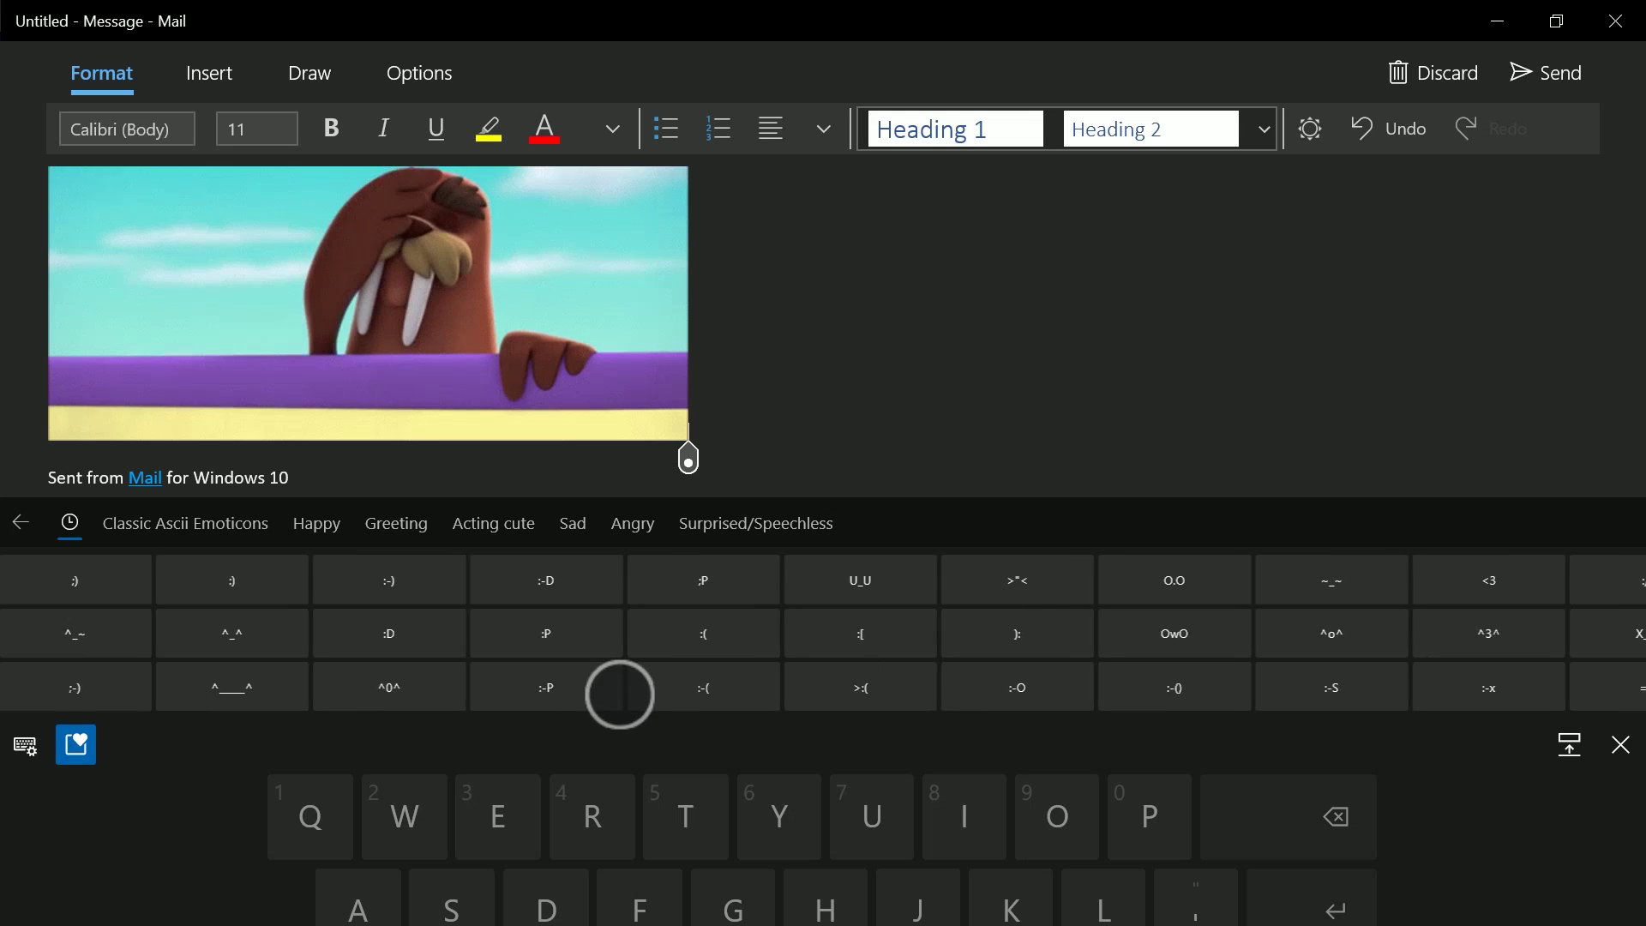
{"action": "left_click_drag", "start_coordinate": [1458, 693], "coordinate": [1284, 655]}
{"action": "left_click", "coordinate": [20, 522]}
{"action": "left_click", "coordinate": [198, 511]}
{"action": "left_click_drag", "start_coordinate": [1337, 651], "coordinate": [549, 696]}
{"action": "left_click_drag", "start_coordinate": [1098, 672], "coordinate": [399, 762]}
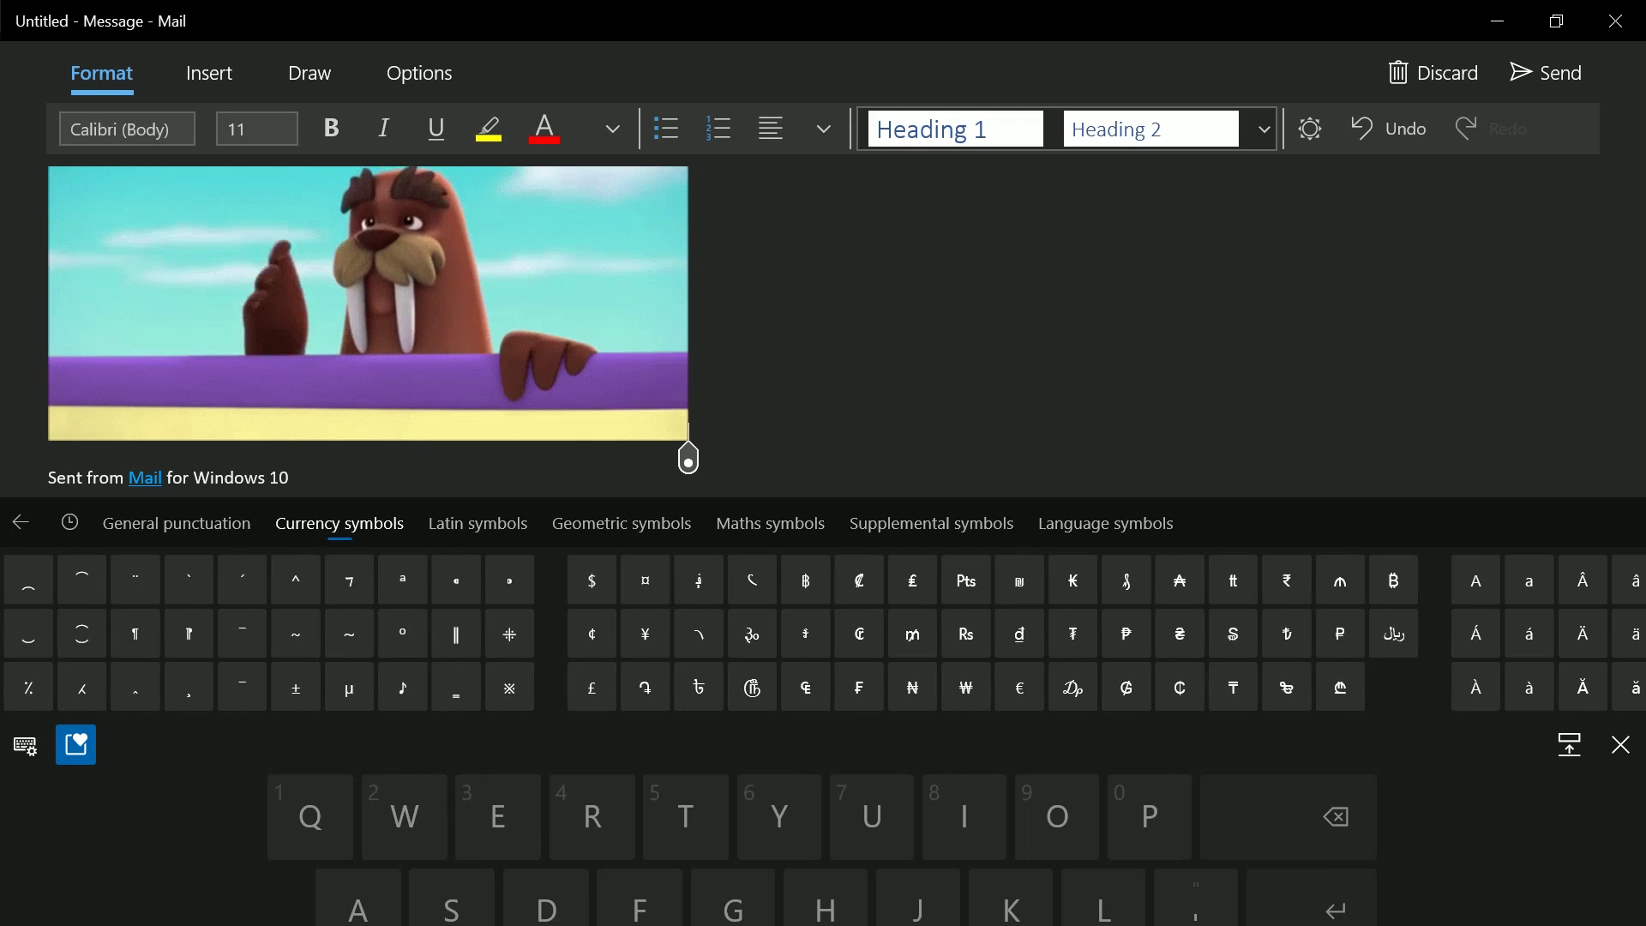
{"action": "left_click_drag", "start_coordinate": [1187, 673], "coordinate": [893, 660]}
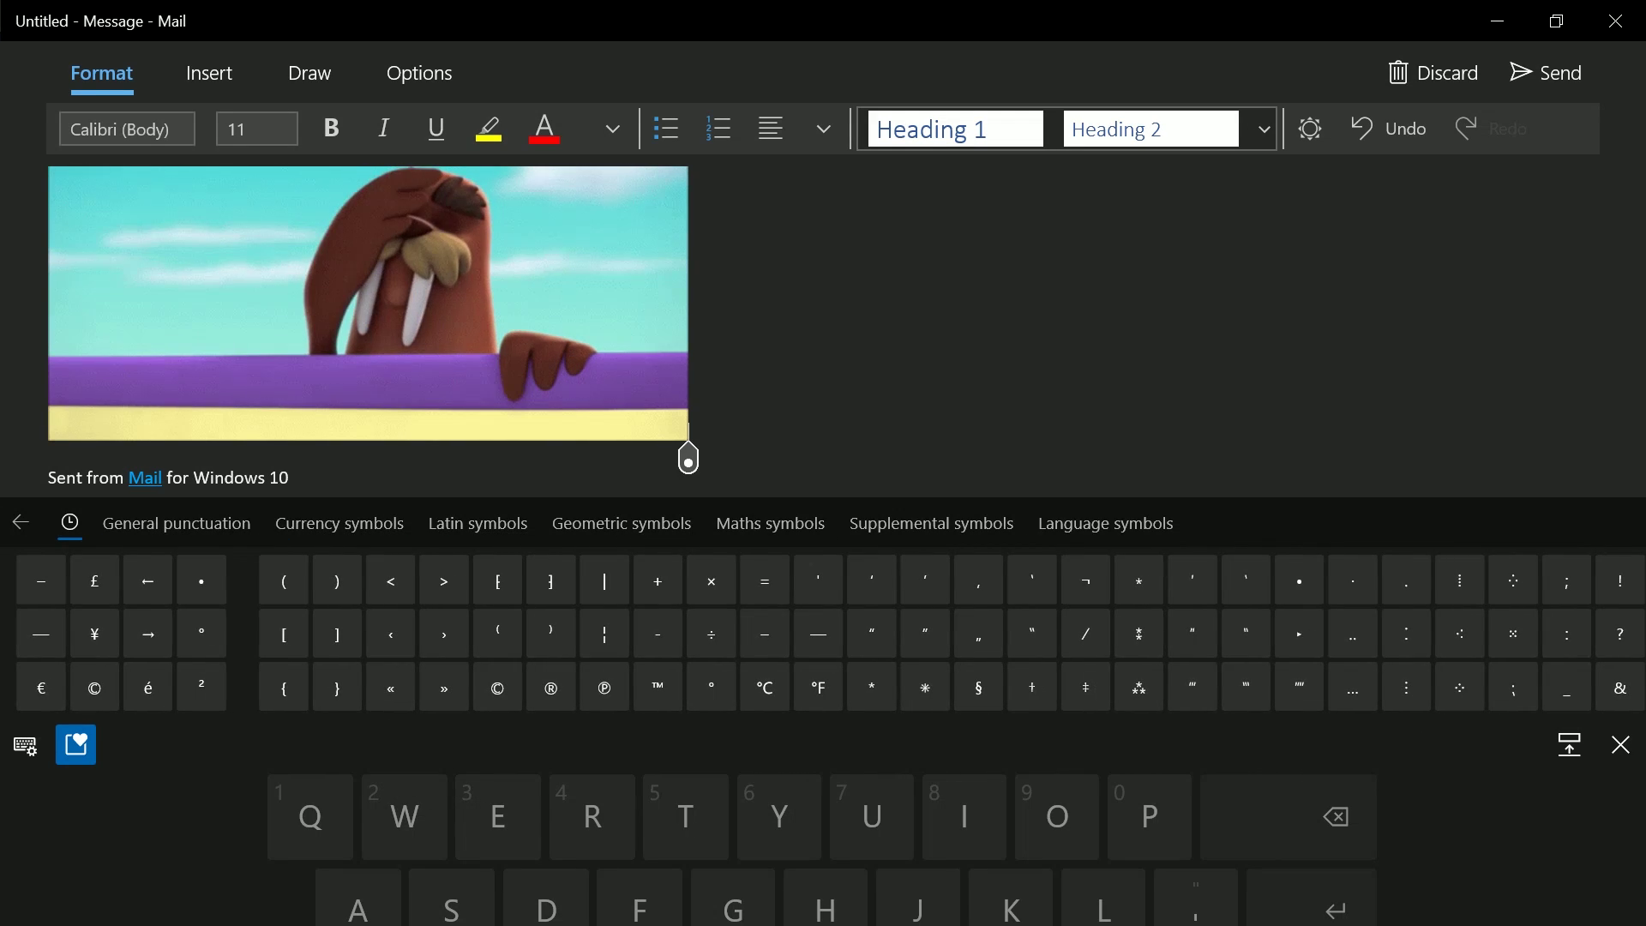
{"action": "left_click", "coordinate": [21, 522]}
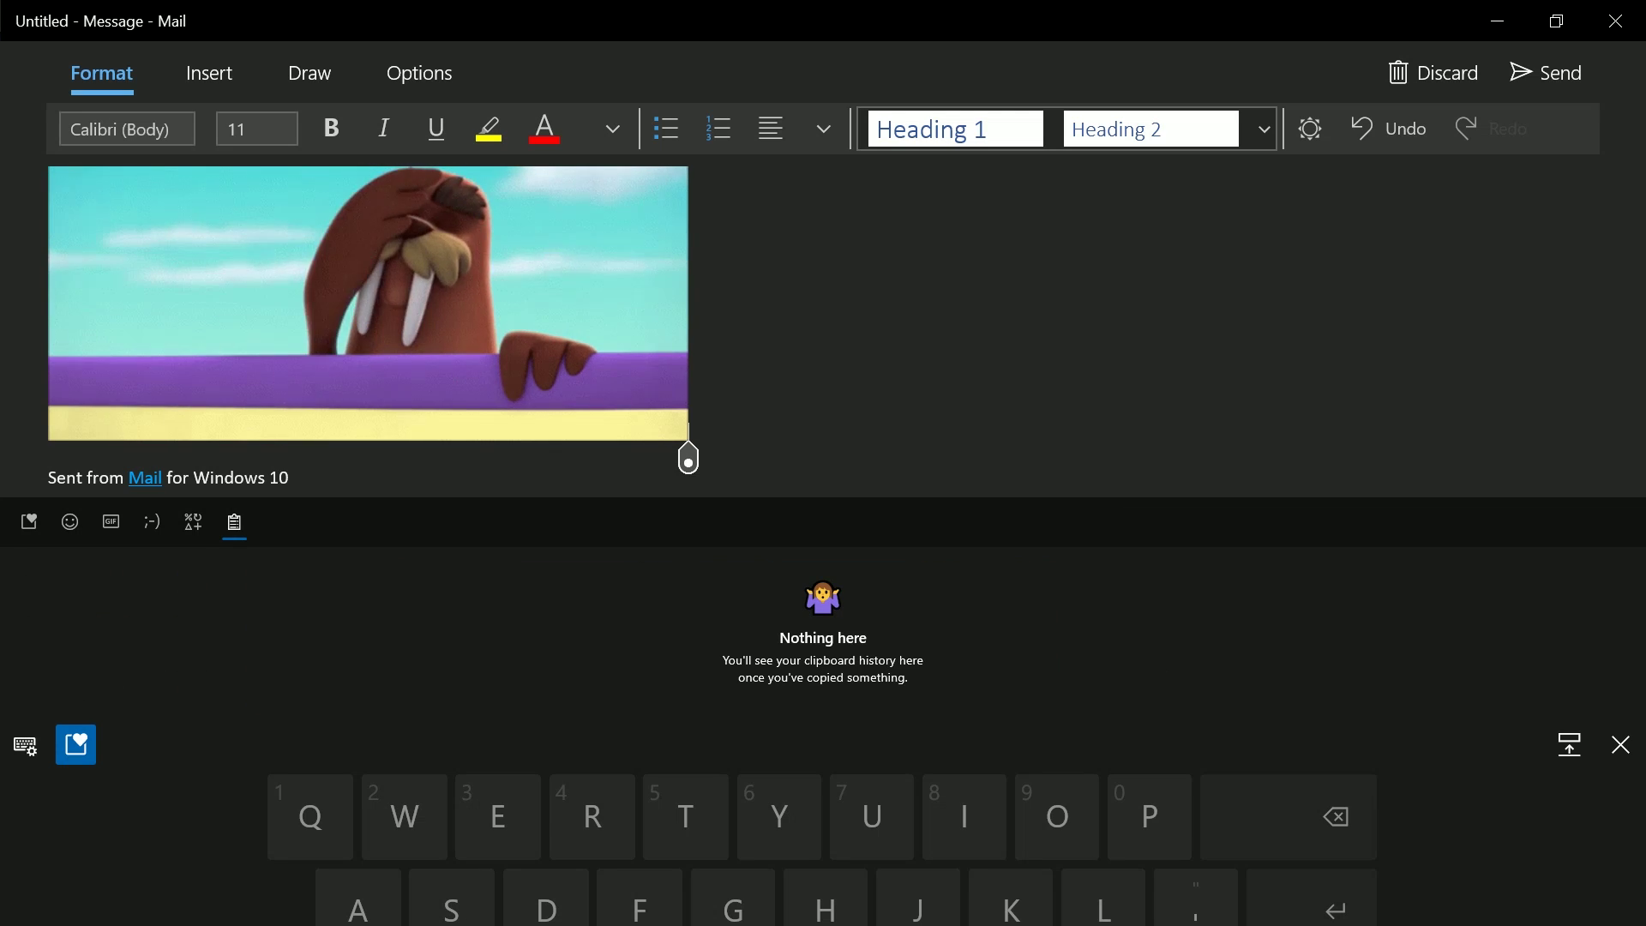
- Place the cursor in the email's subject field, float the touch keyboard and dock it again
{"action": "scroll", "coordinate": [823, 331], "scroll_direction": "up", "scroll_amount": 3}
{"action": "left_click", "coordinate": [532, 296]}
{"action": "left_click", "coordinate": [1568, 744]}
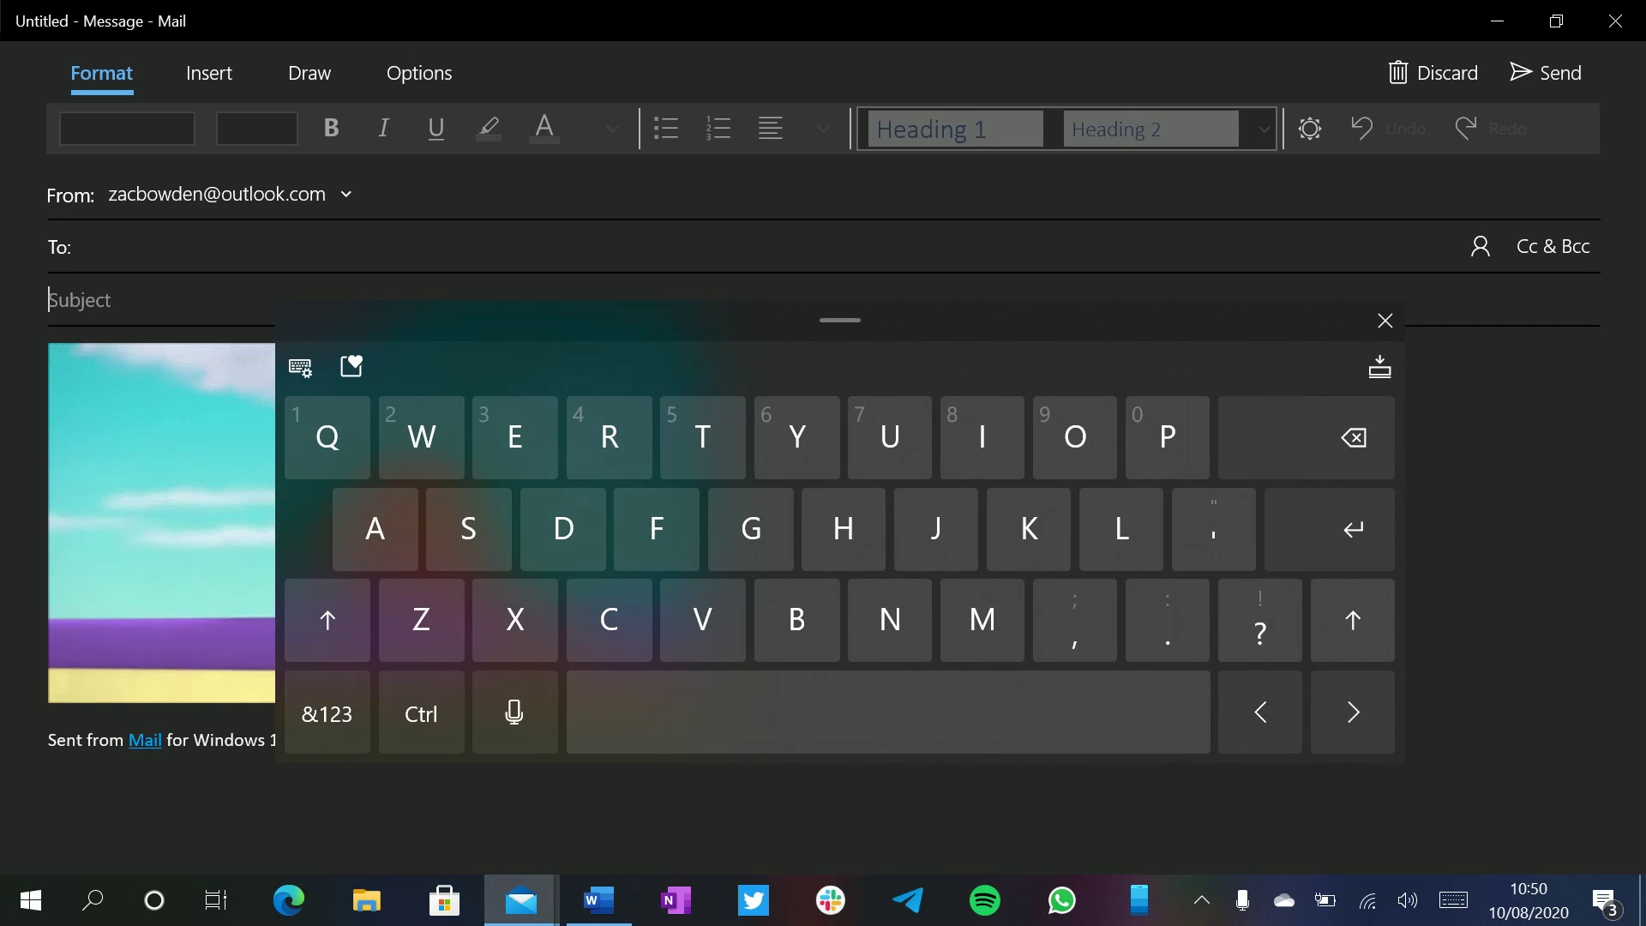
{"action": "left_click", "coordinate": [1379, 367]}
- Enter "This is a resr" as the email subject and cut all of it to the clipboard
{"action": "left_click", "coordinate": [685, 595]}
{"action": "type", "text": "This is a resr"}
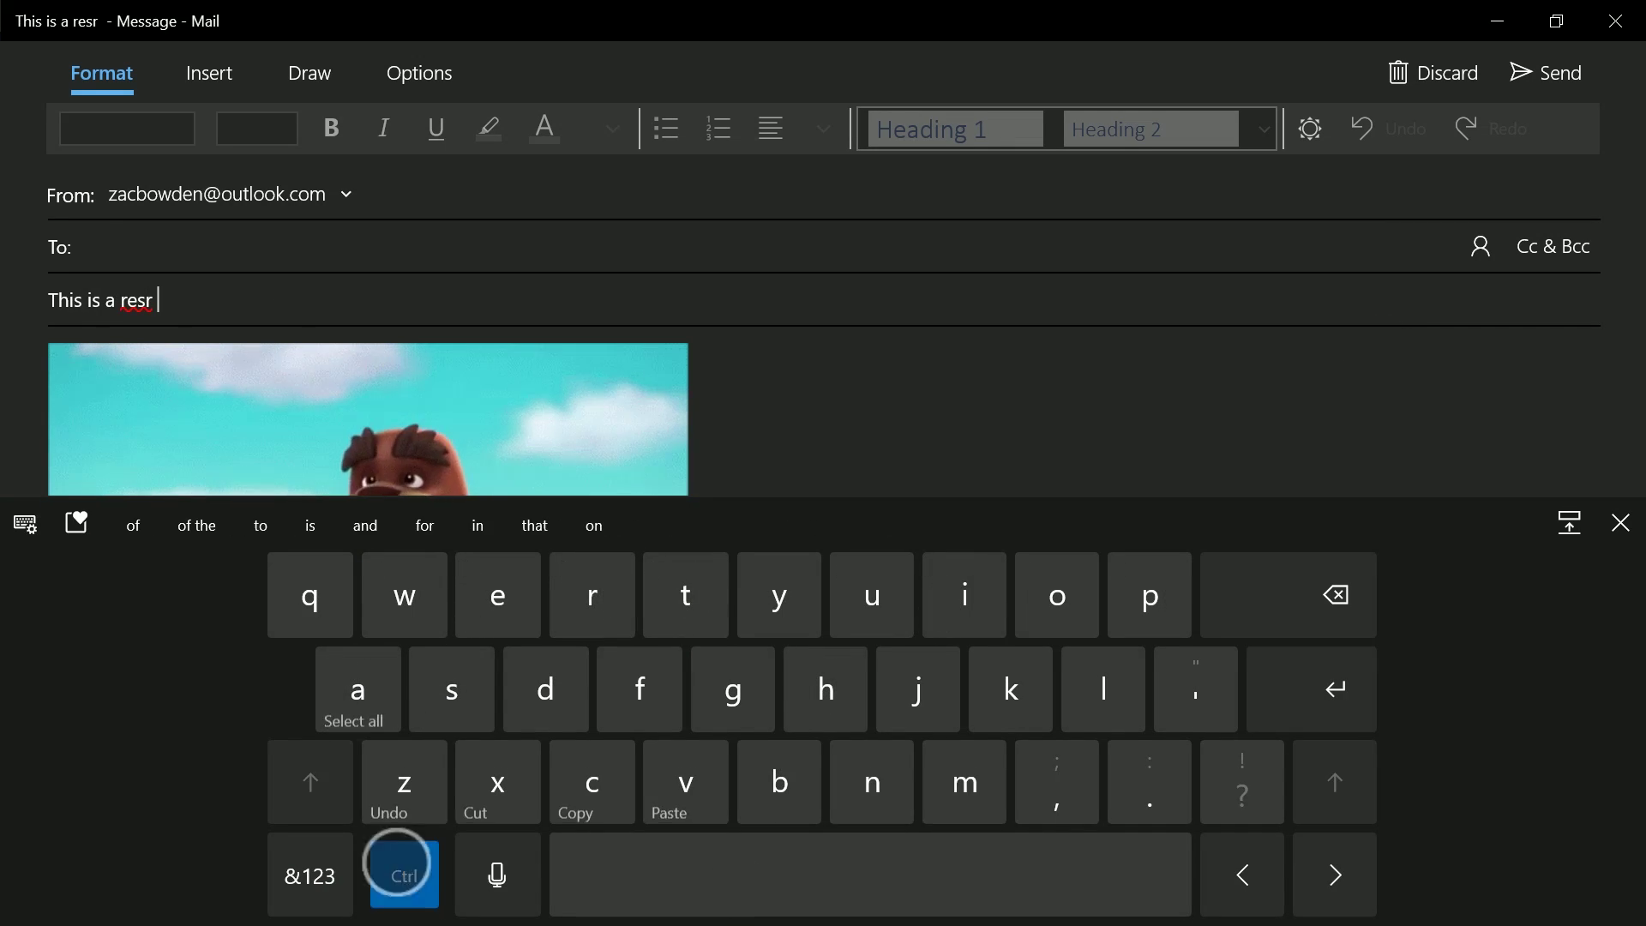
{"action": "key", "text": "ctrl+a"}
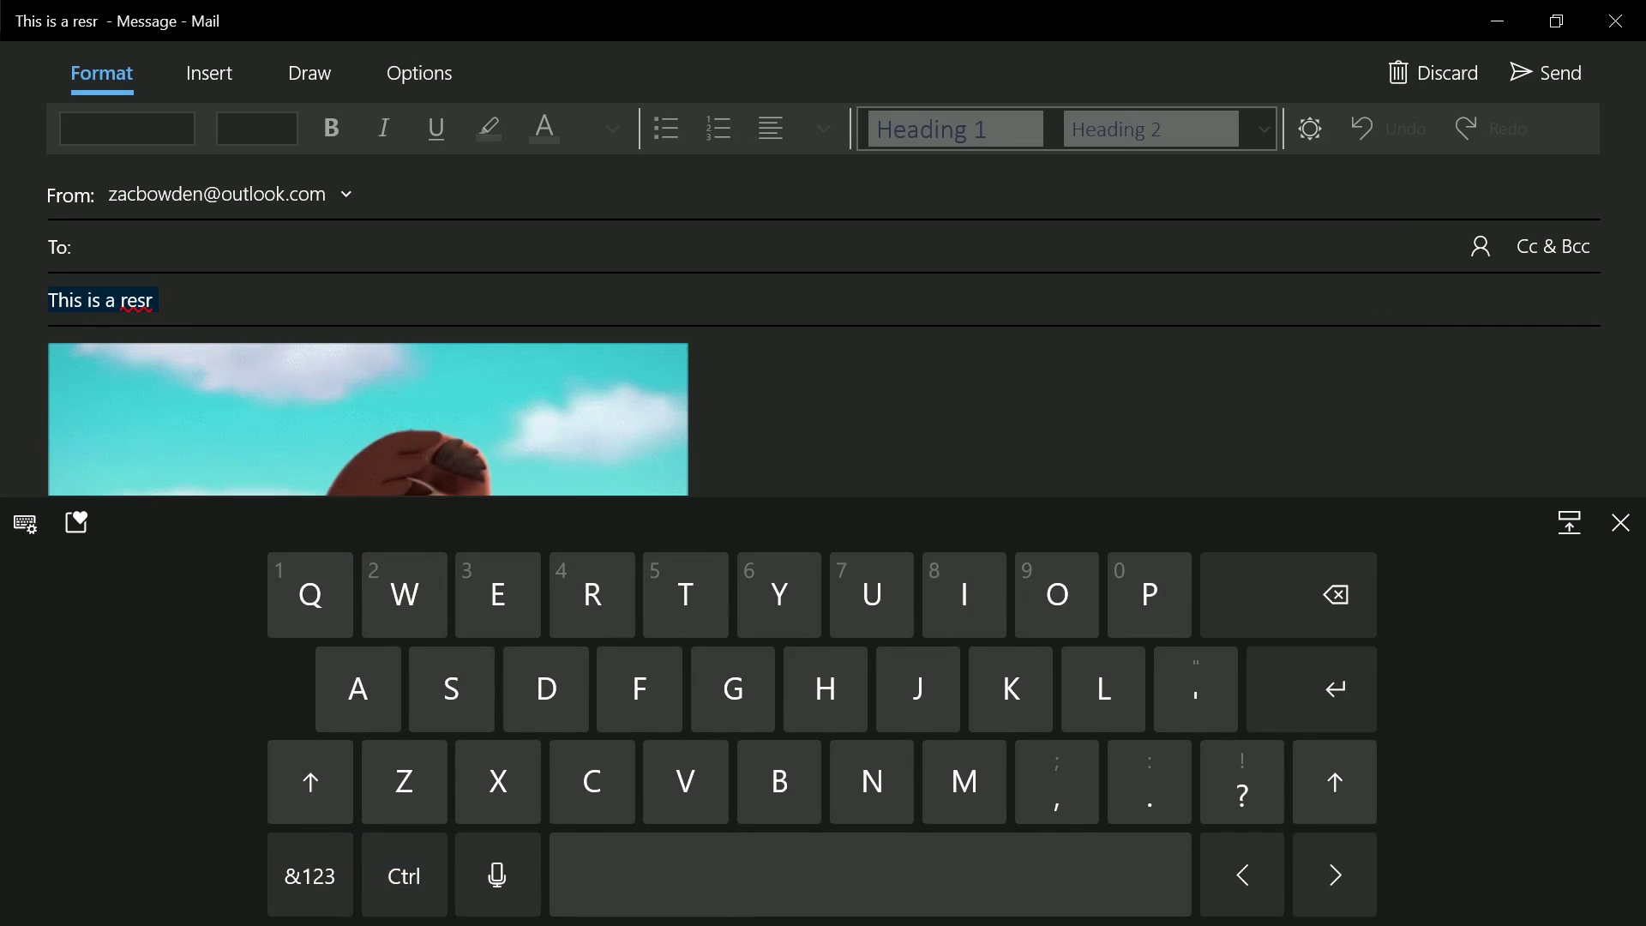
{"action": "left_click", "coordinate": [445, 879]}
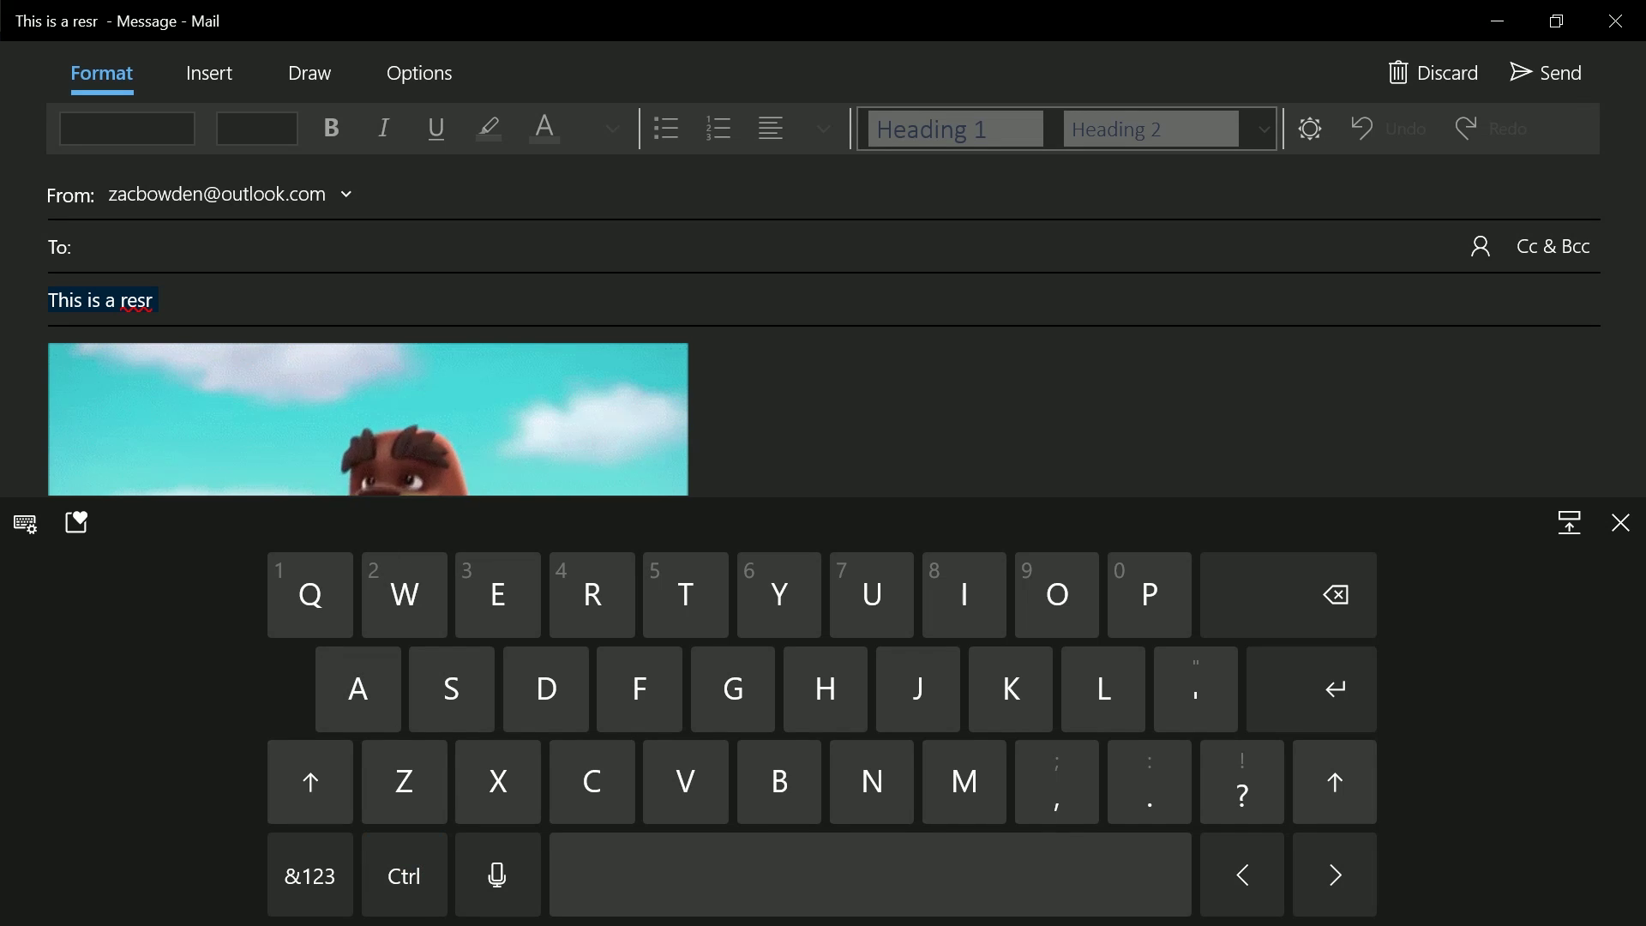
{"action": "key", "text": "ctrl+x"}
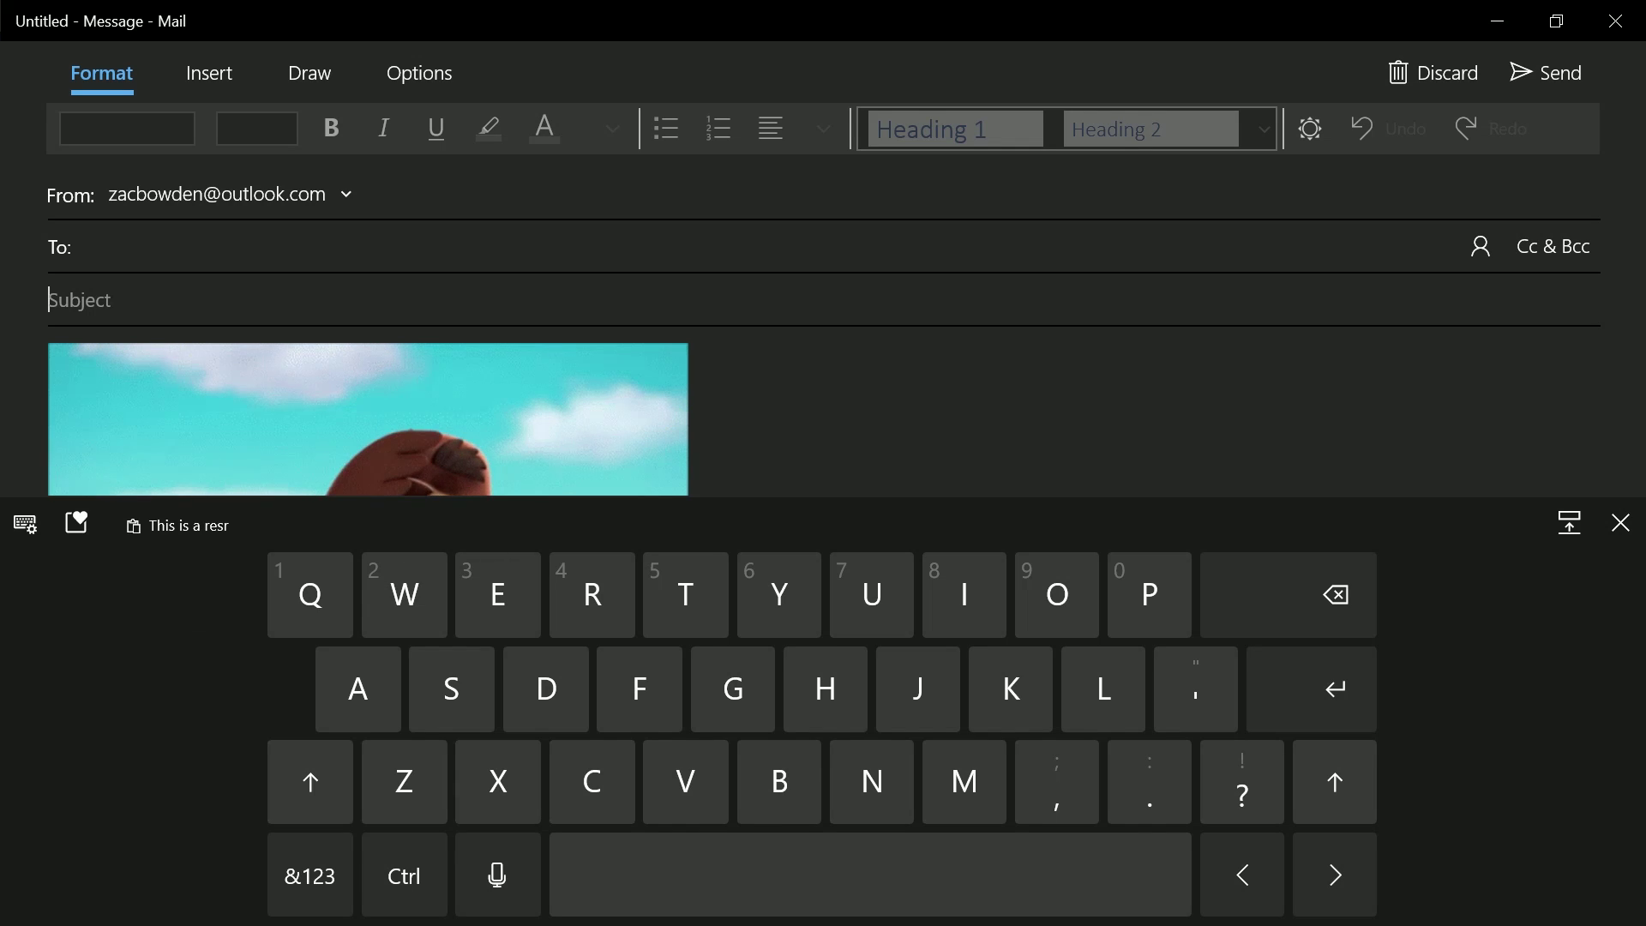
- Open the clipboard history and delete the "This is a resr" entry
{"action": "left_click", "coordinate": [76, 523]}
{"action": "left_click", "coordinate": [234, 522]}
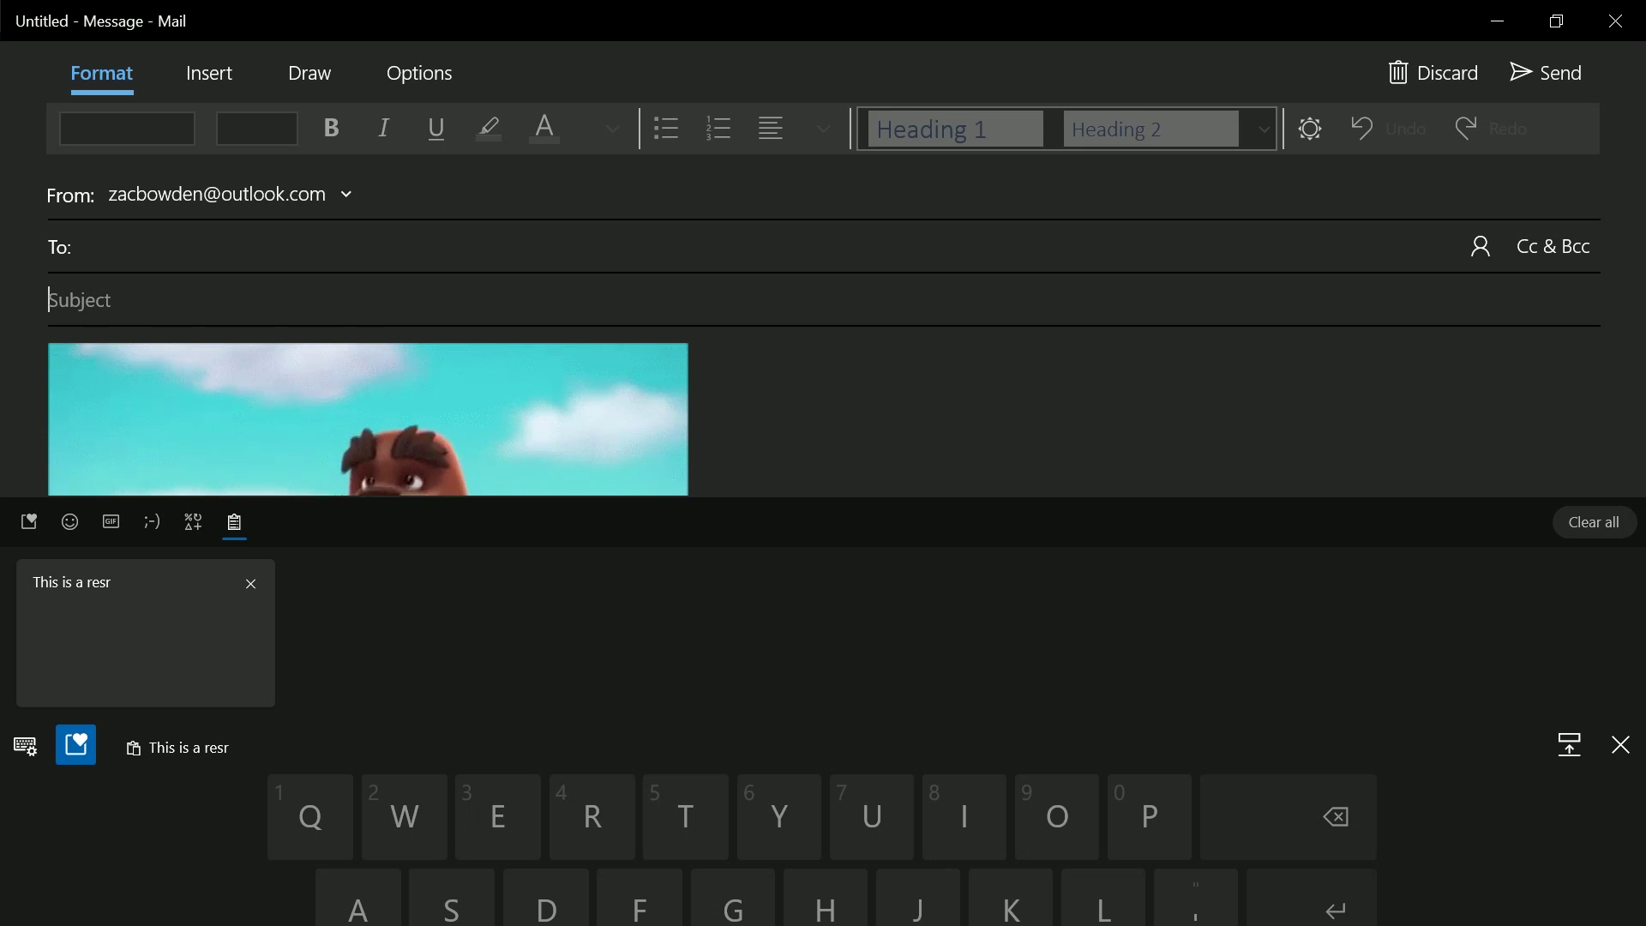
{"action": "left_click", "coordinate": [250, 584]}
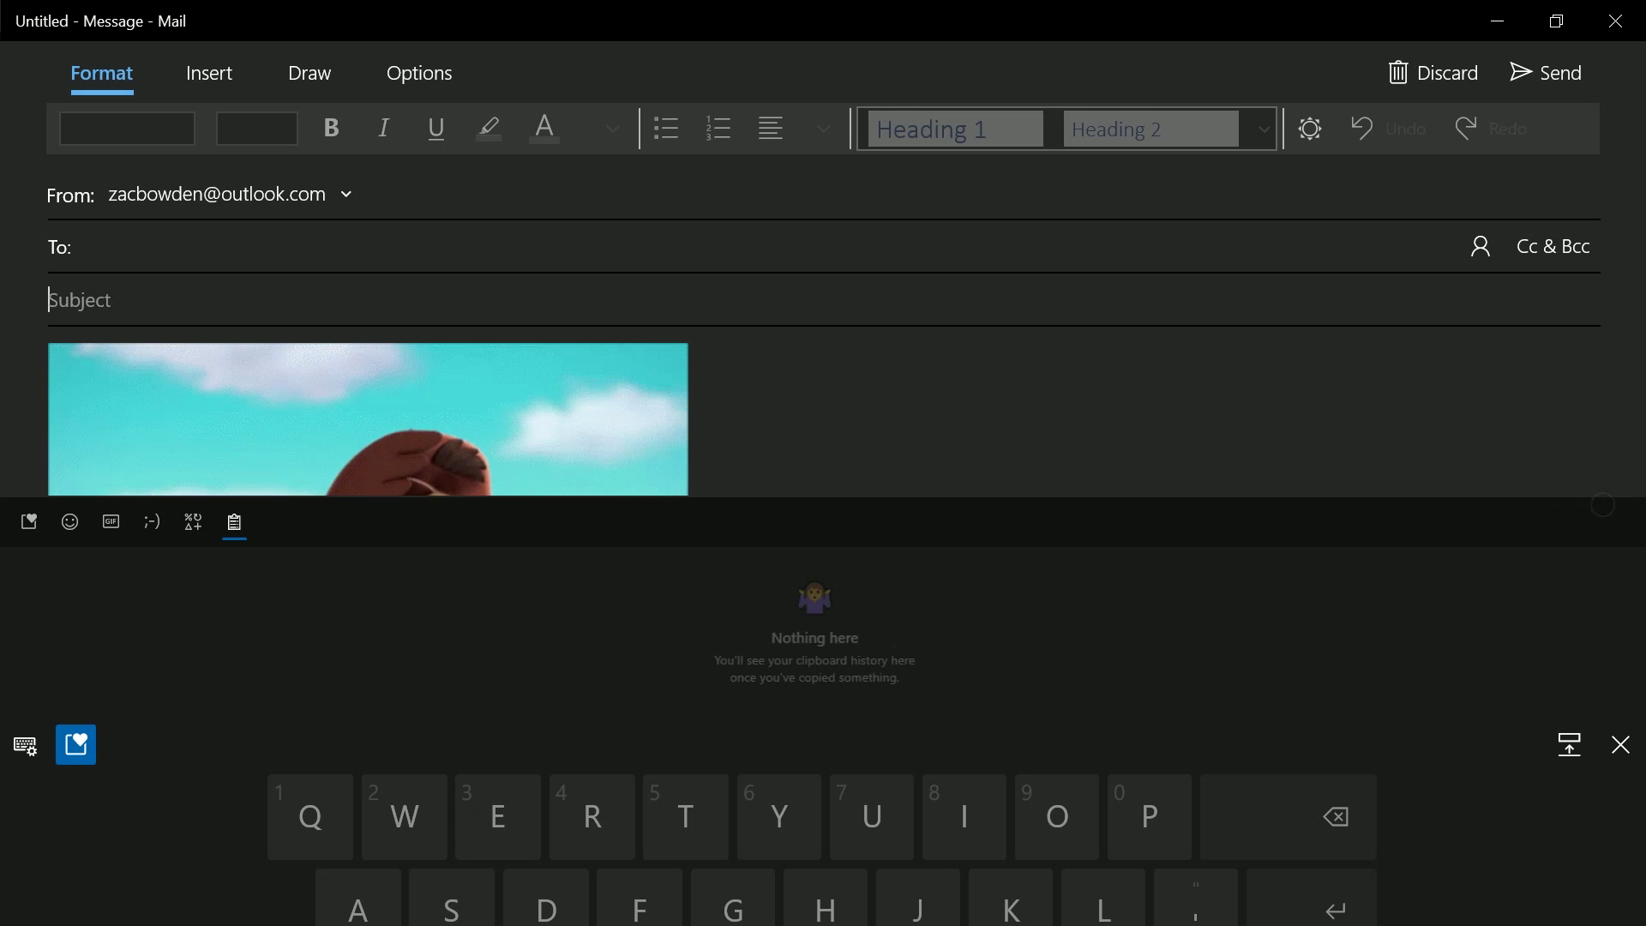
- Change the touch keyboard to the Small layout, move it to the empty area beside the GIF, and enter "Like so" as the subject
{"action": "left_click", "coordinate": [25, 745]}
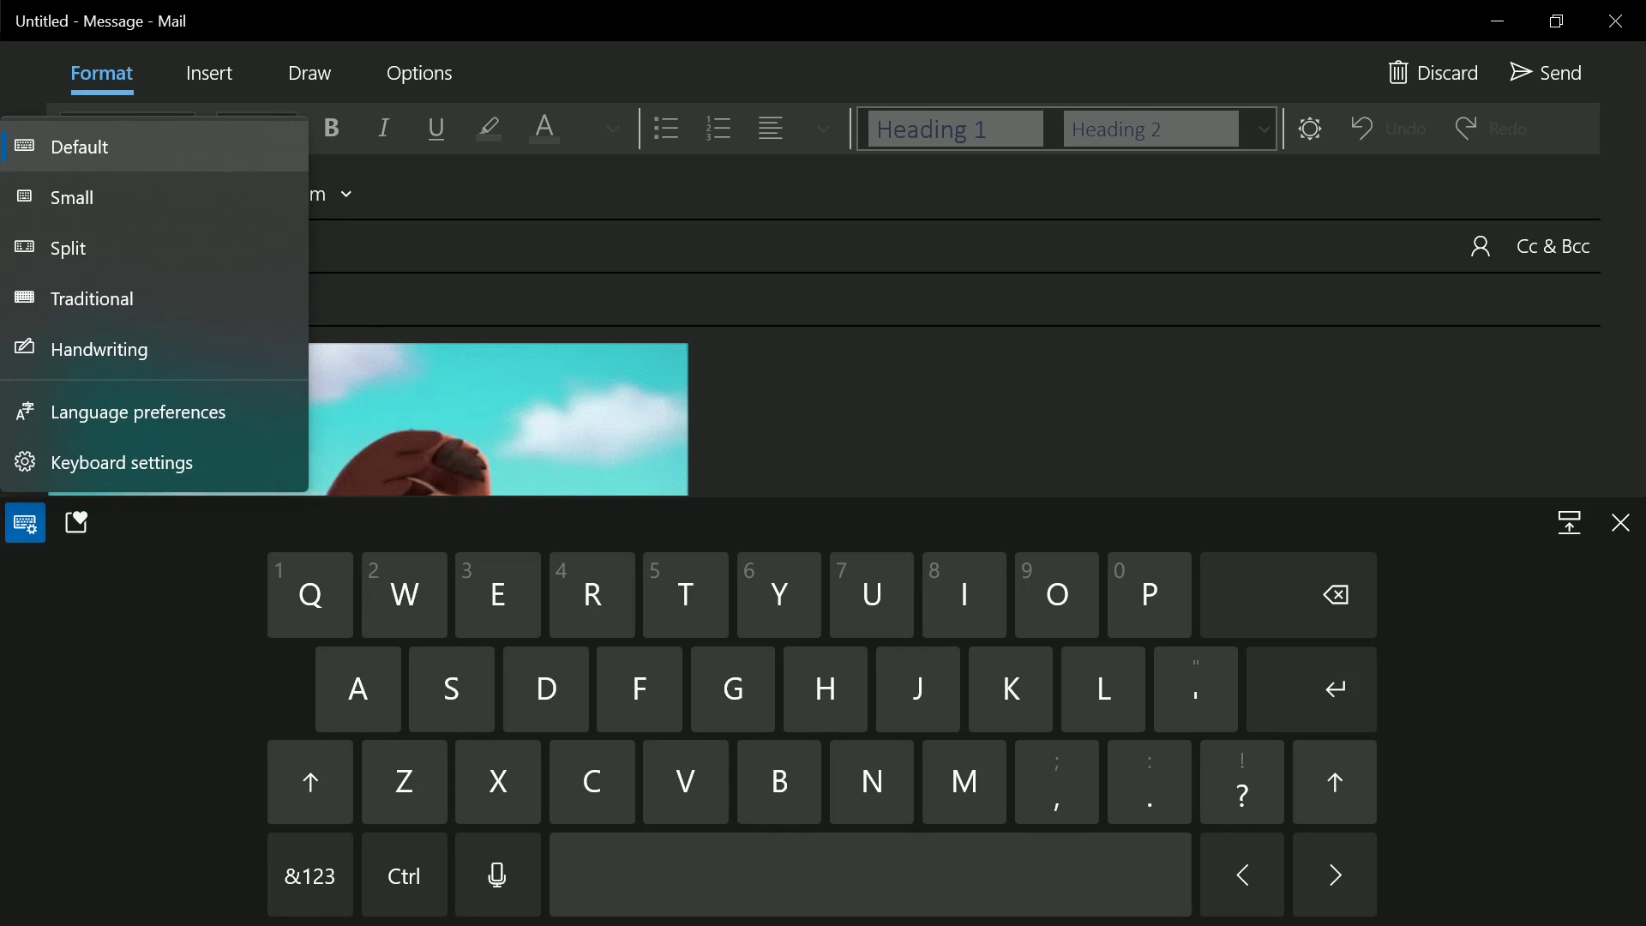
{"action": "left_click", "coordinate": [72, 198]}
{"action": "left_click_drag", "start_coordinate": [863, 411], "coordinate": [1436, 524]}
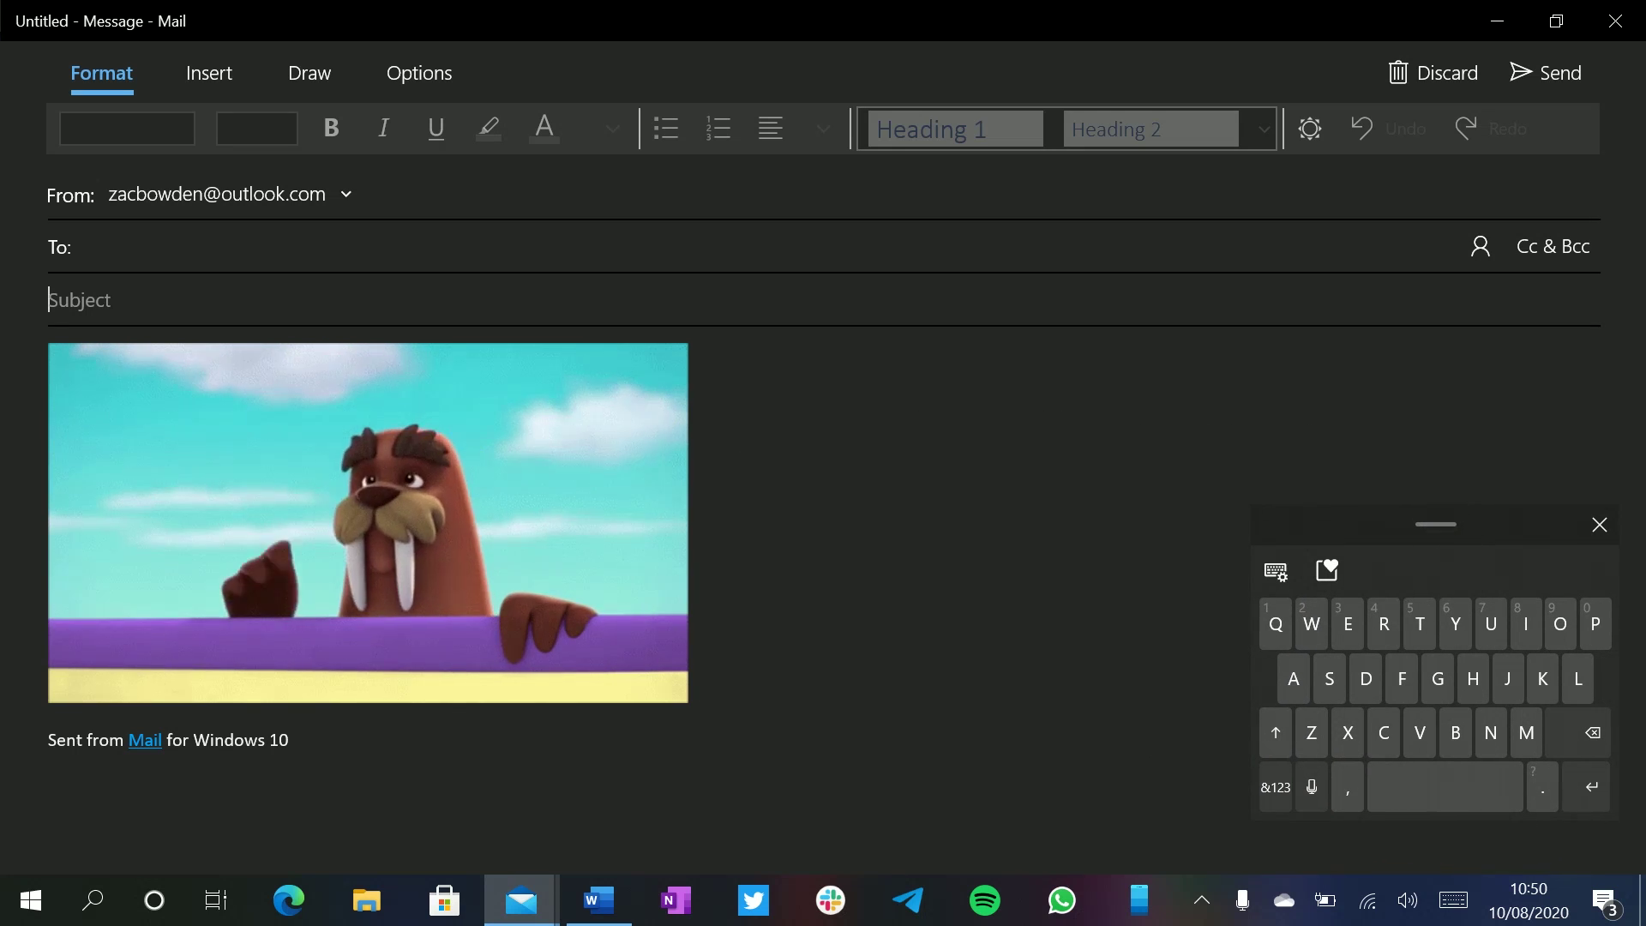
{"action": "type", "text": "Like so"}
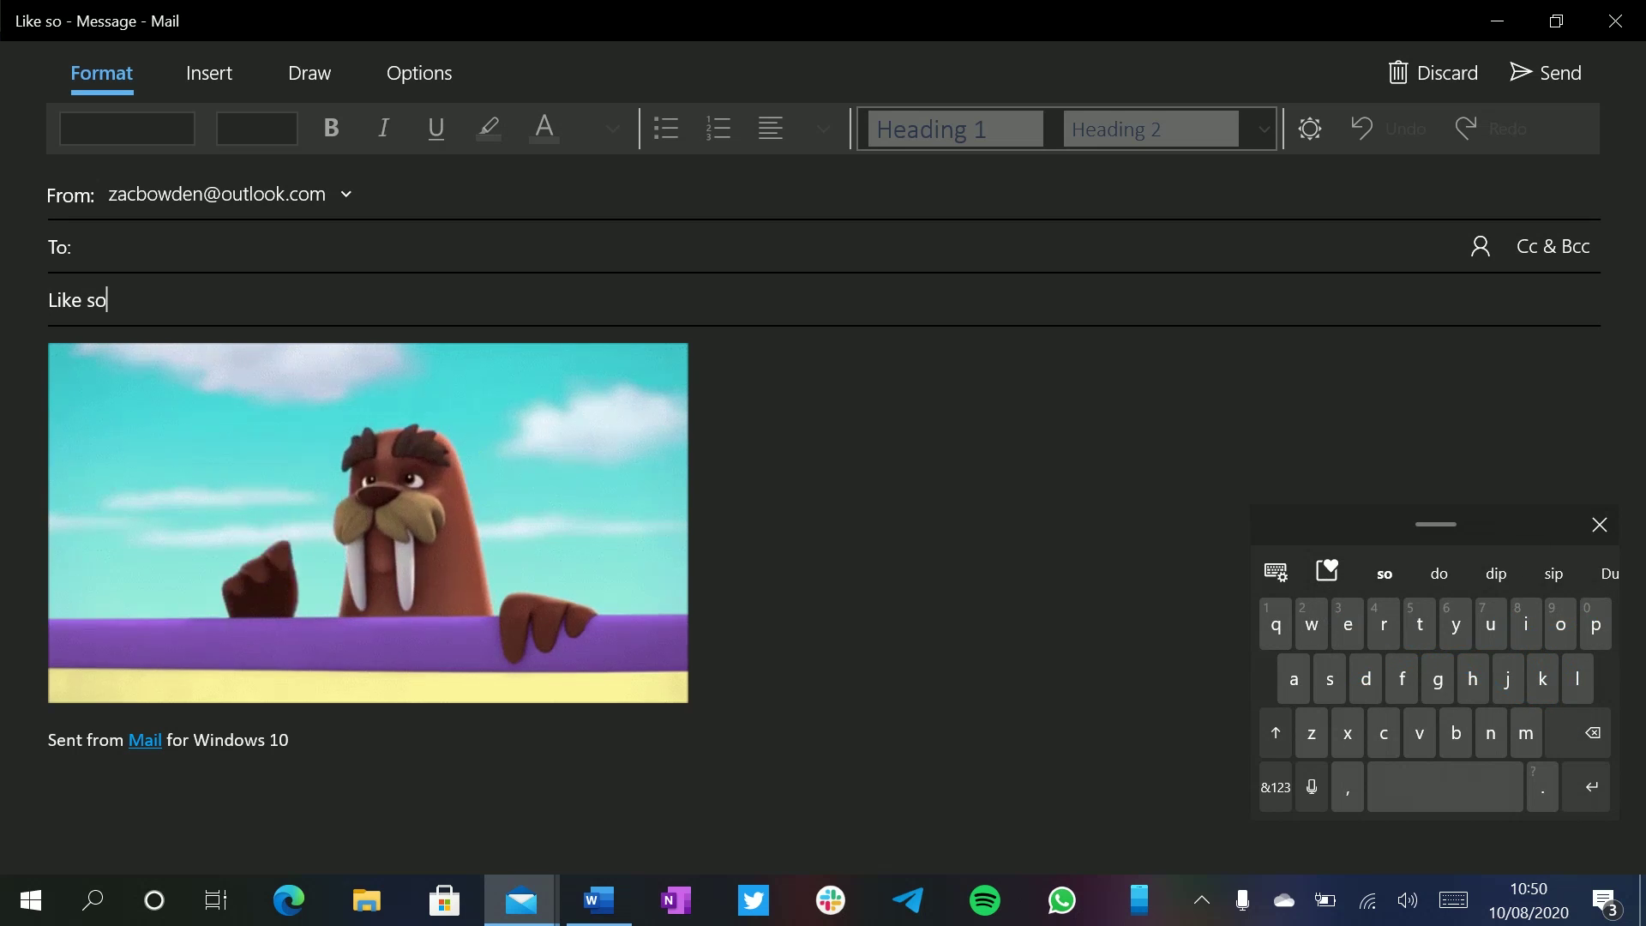
- Change the touch keyboard to the Split layout and from there to the Traditional layout
{"action": "left_click", "coordinate": [1275, 572]}
{"action": "left_click", "coordinate": [1346, 313]}
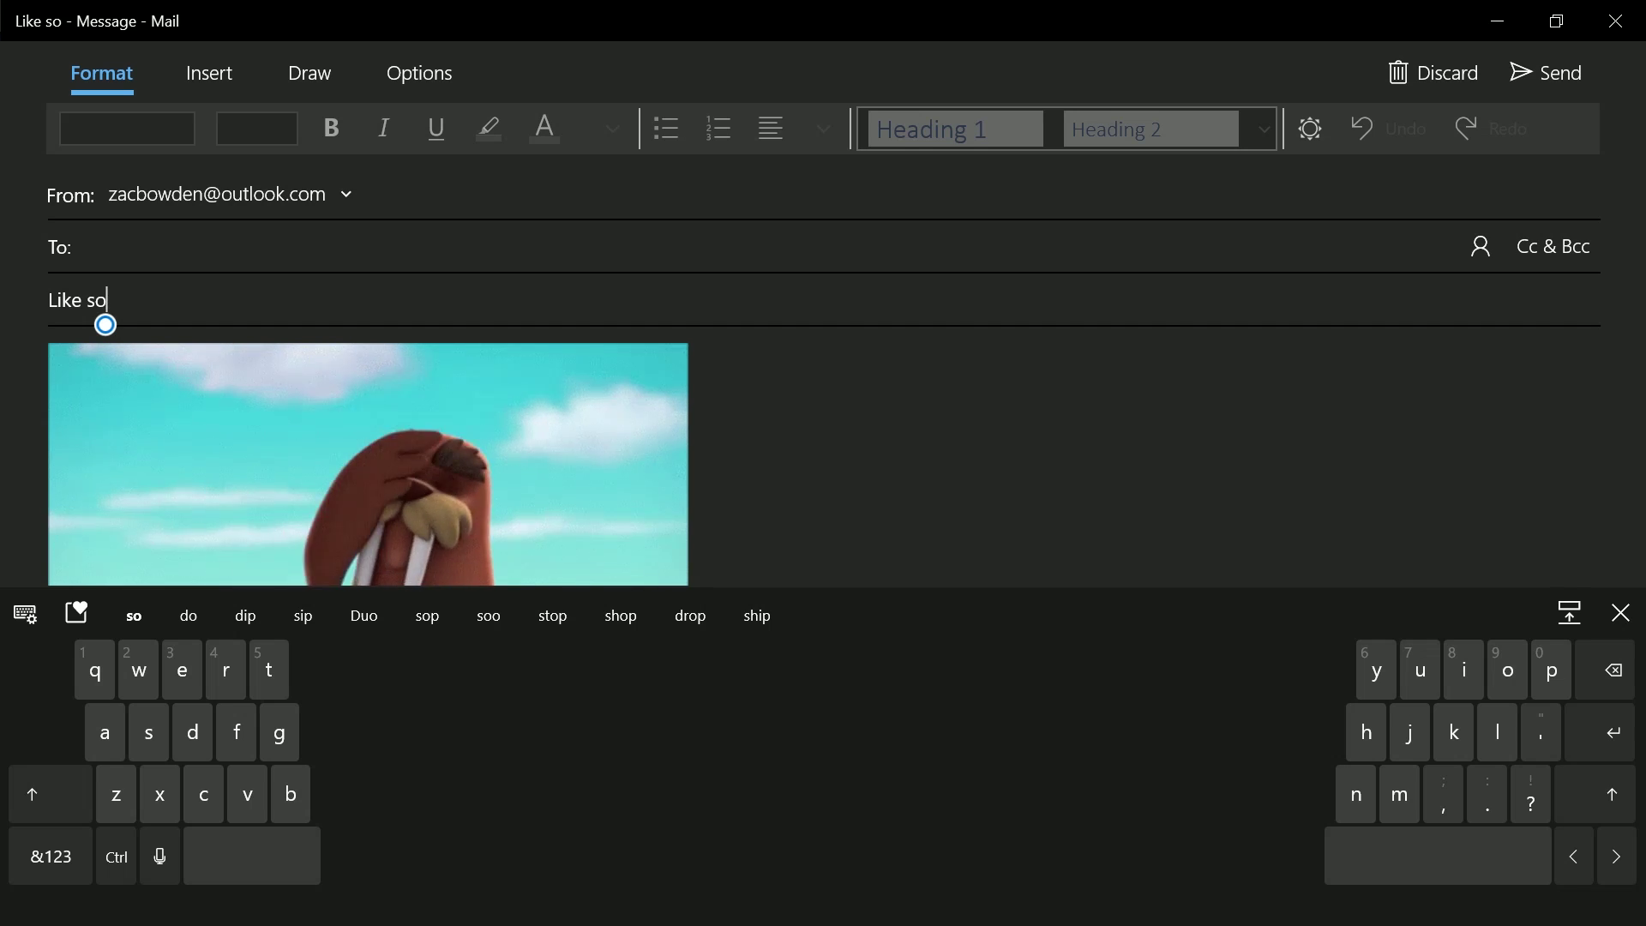
{"action": "left_click", "coordinate": [25, 614]}
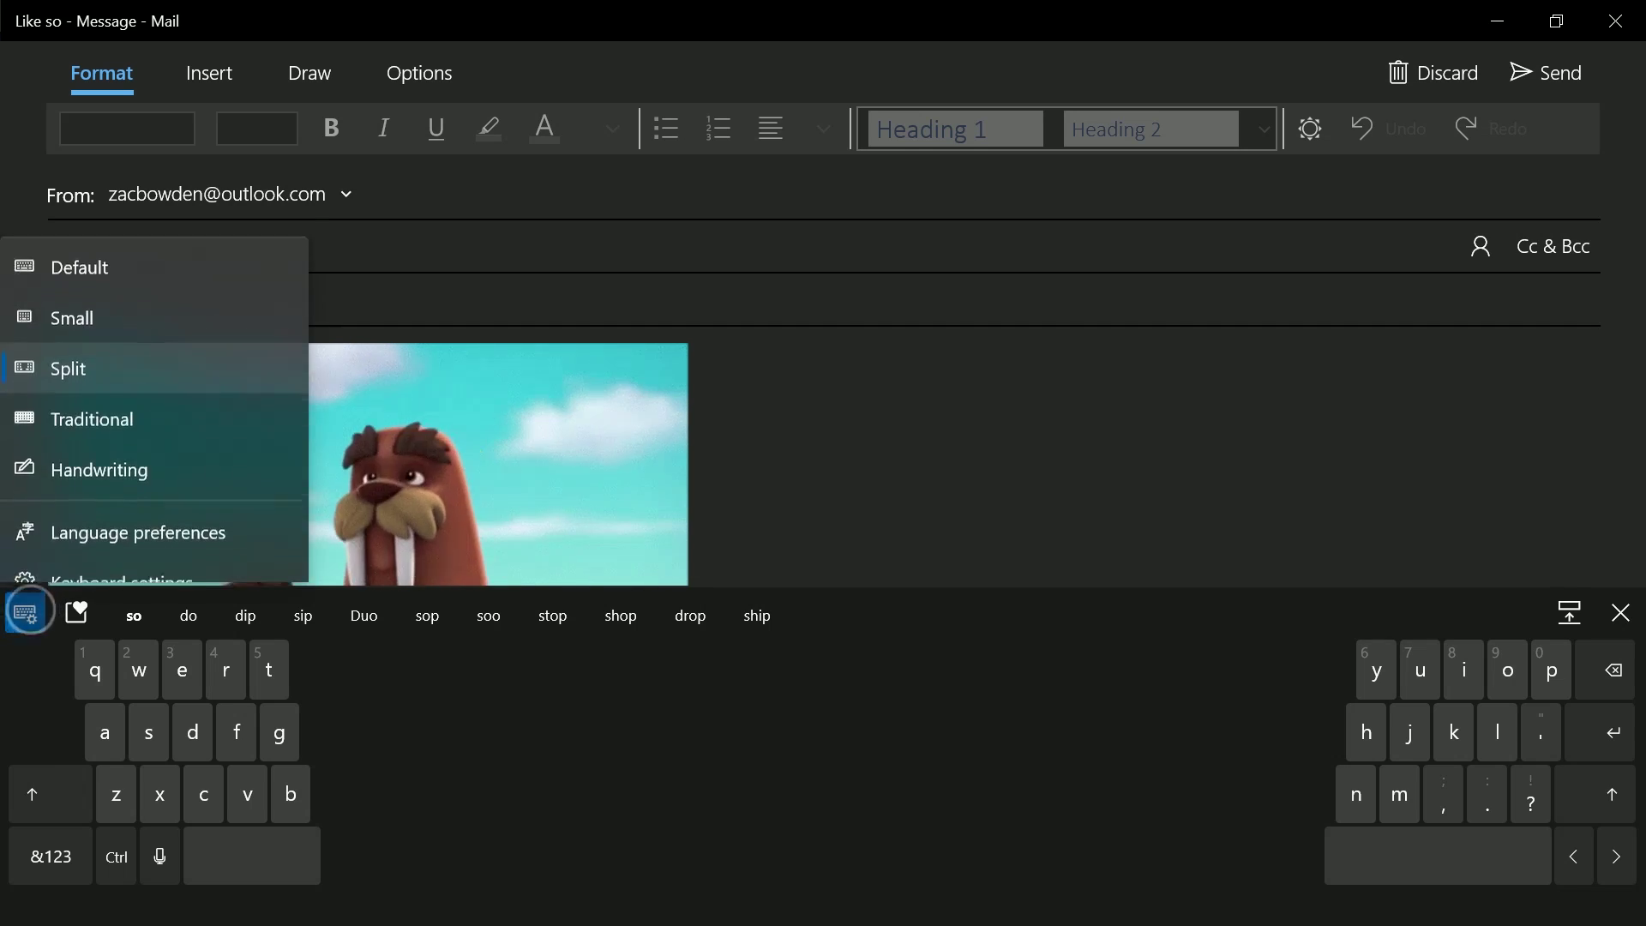
{"action": "left_click", "coordinate": [169, 389]}
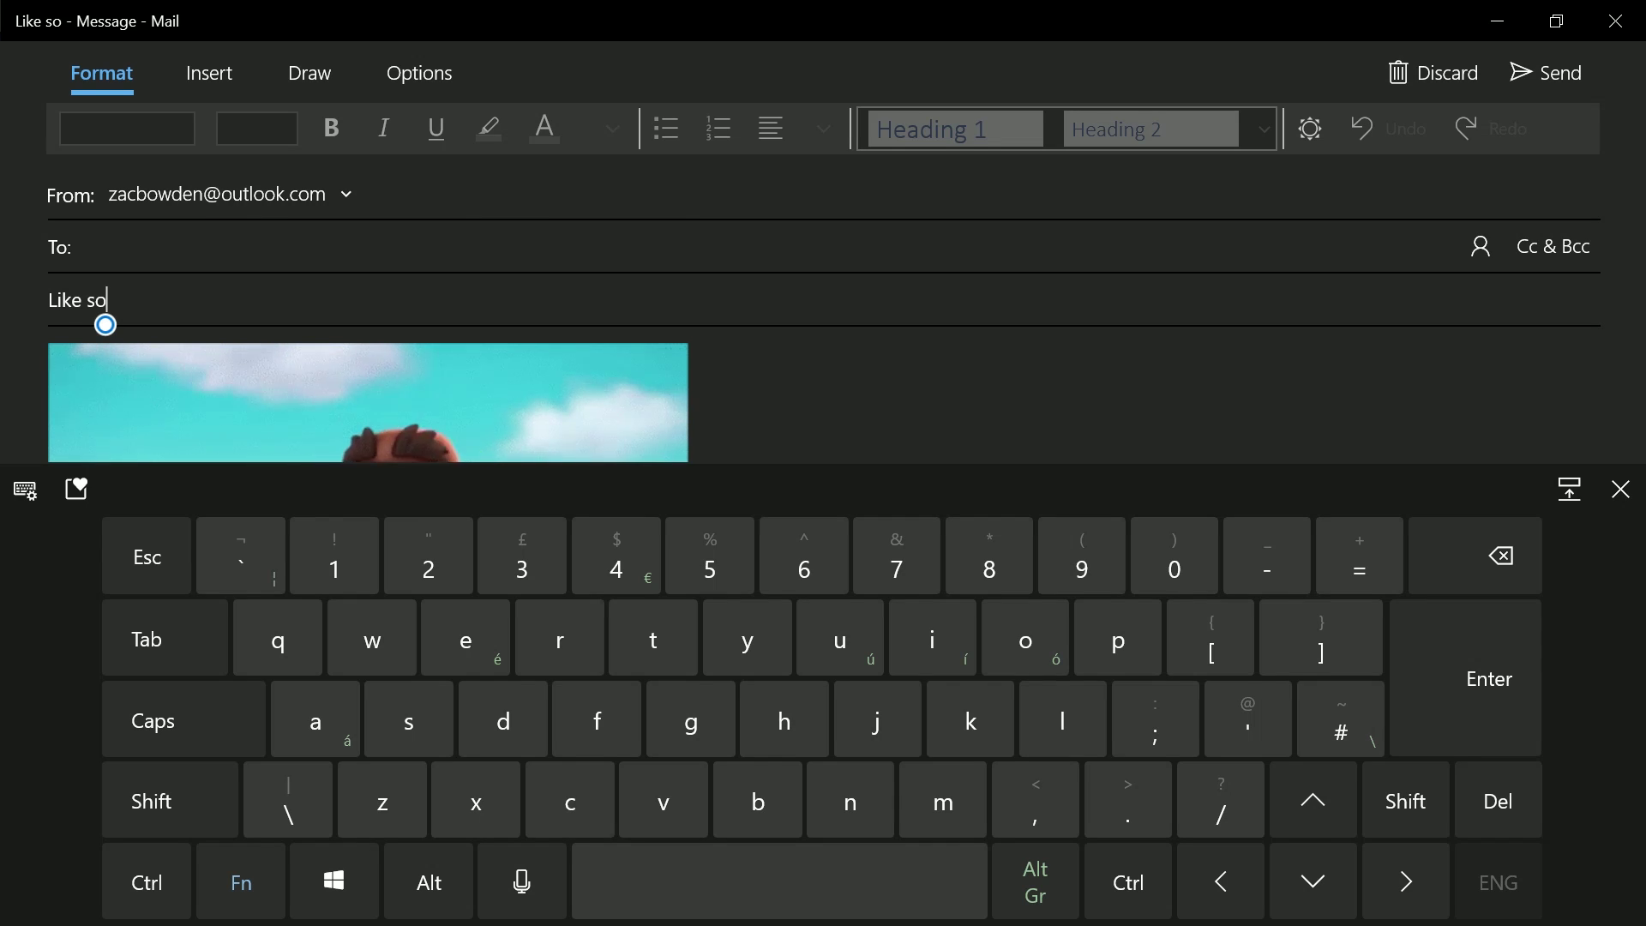
- Turn on the Fn, Alt and Alt Gr modifiers to view their alternate characters, and turn them off again
{"action": "left_click", "coordinate": [240, 882]}
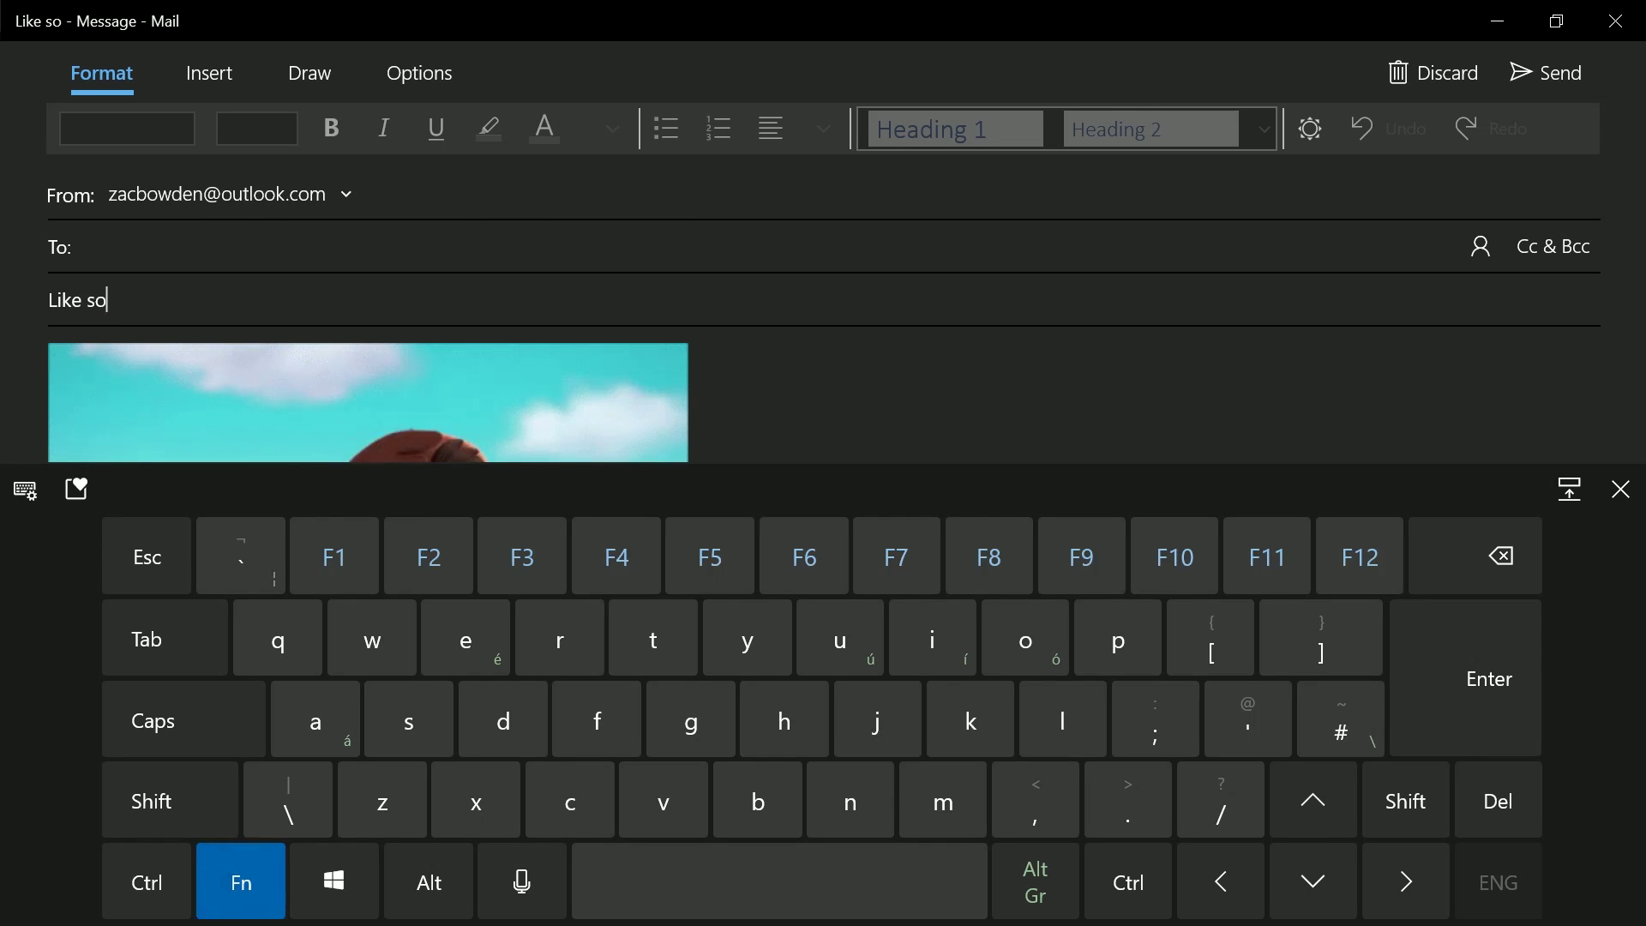
{"action": "left_click", "coordinate": [429, 882]}
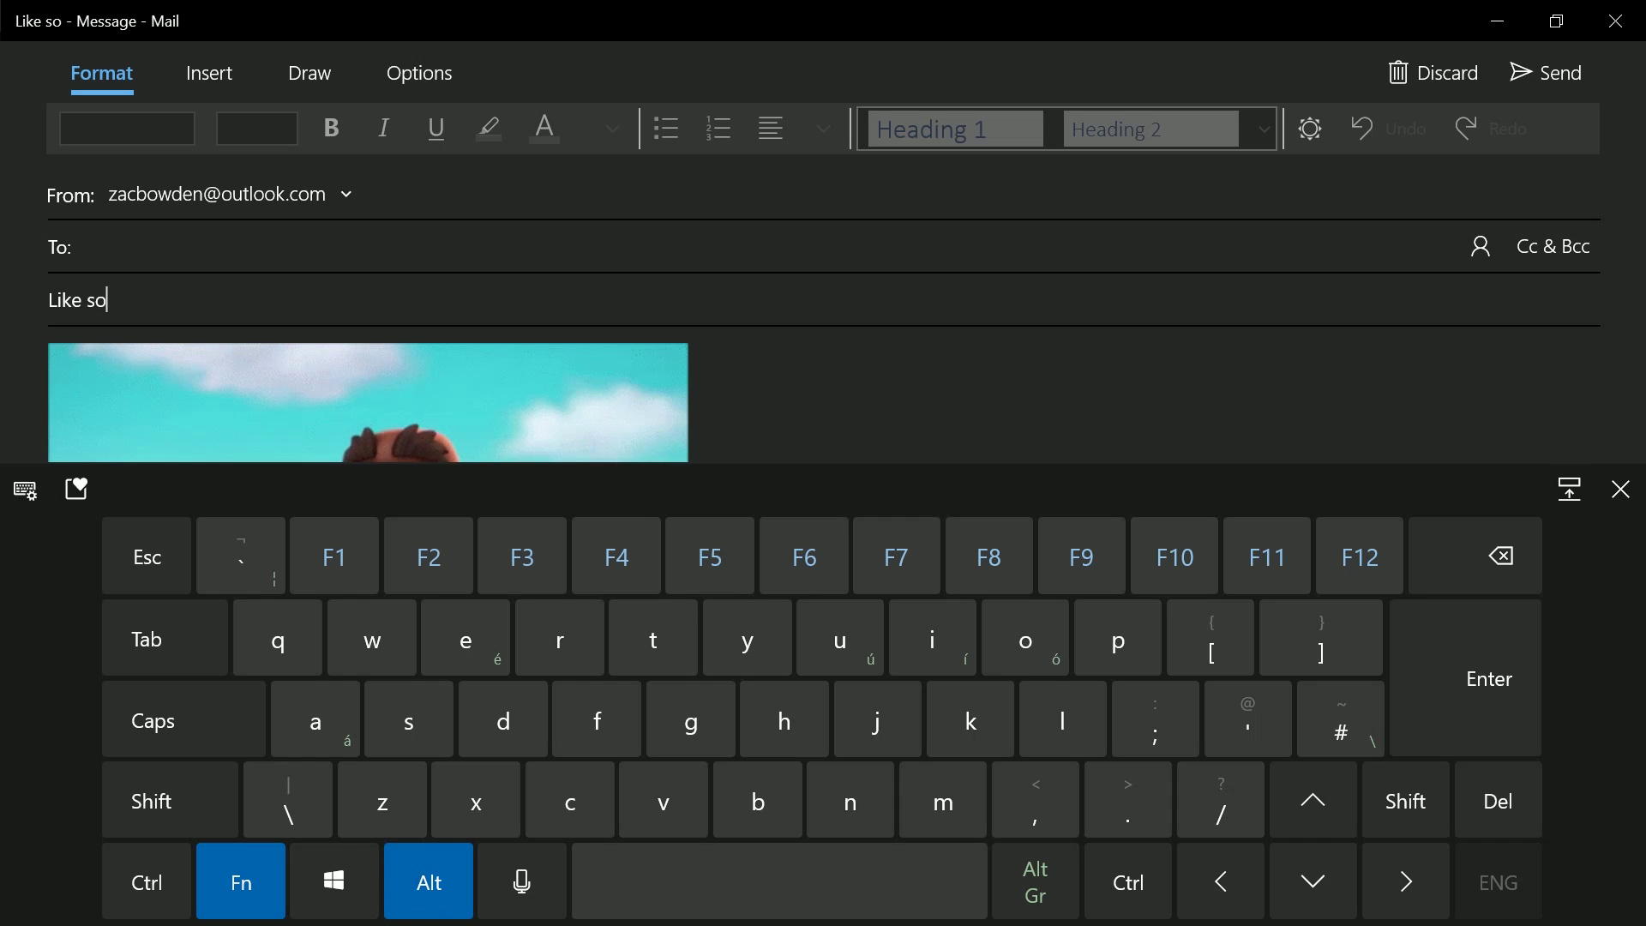
{"action": "left_click", "coordinate": [1036, 881]}
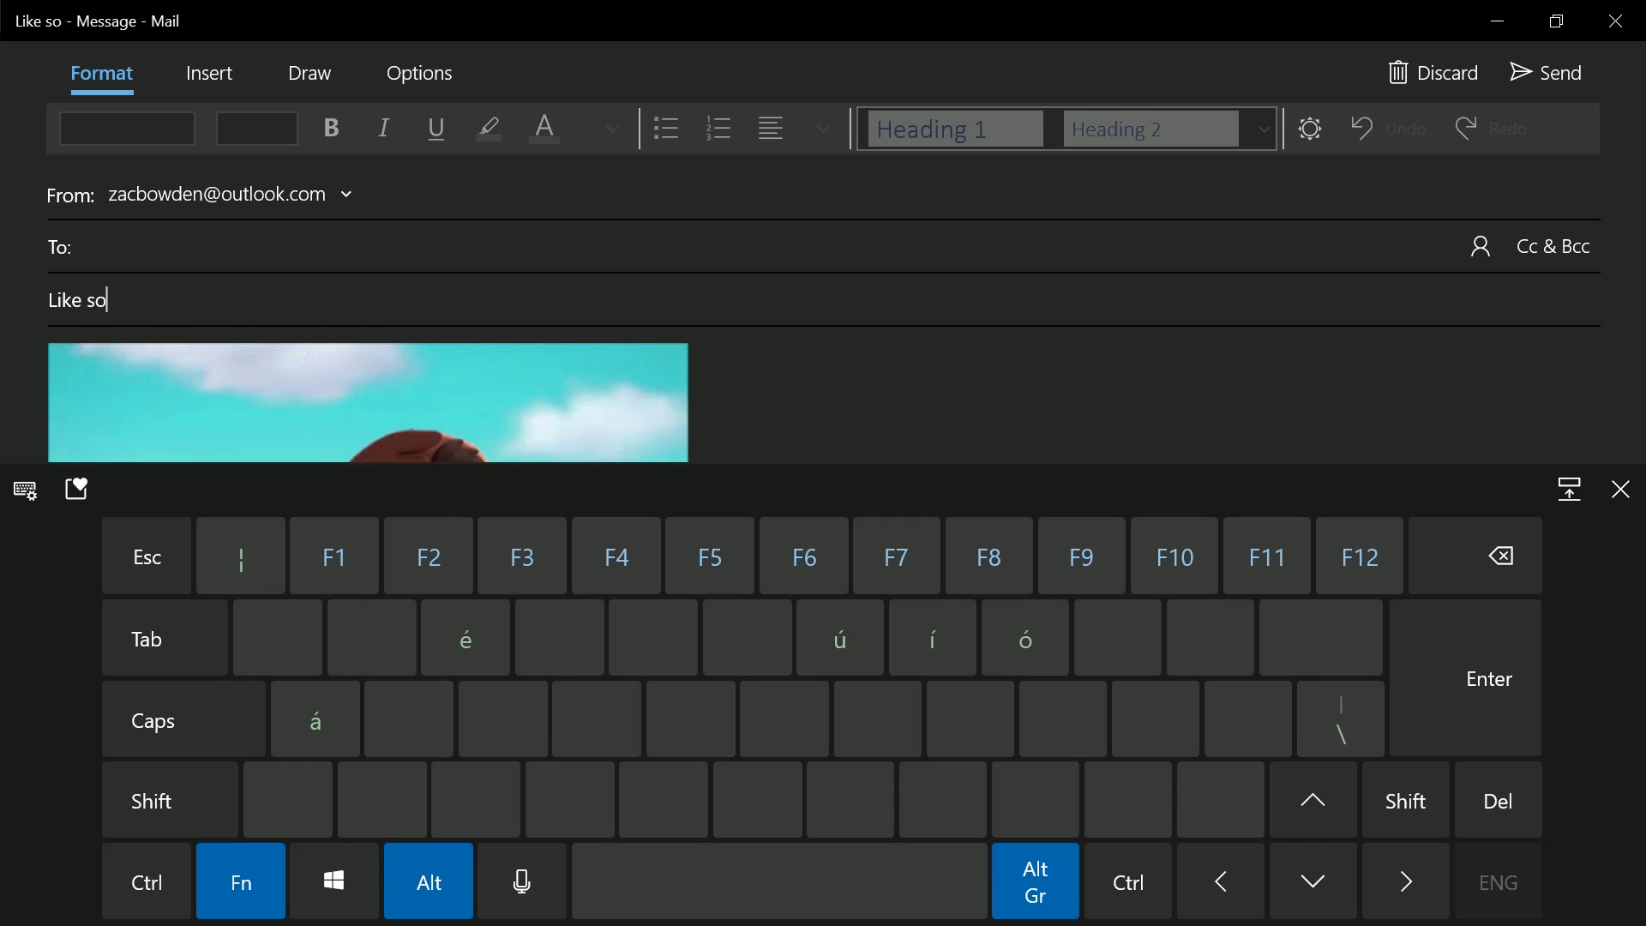
{"action": "left_click", "coordinate": [241, 881]}
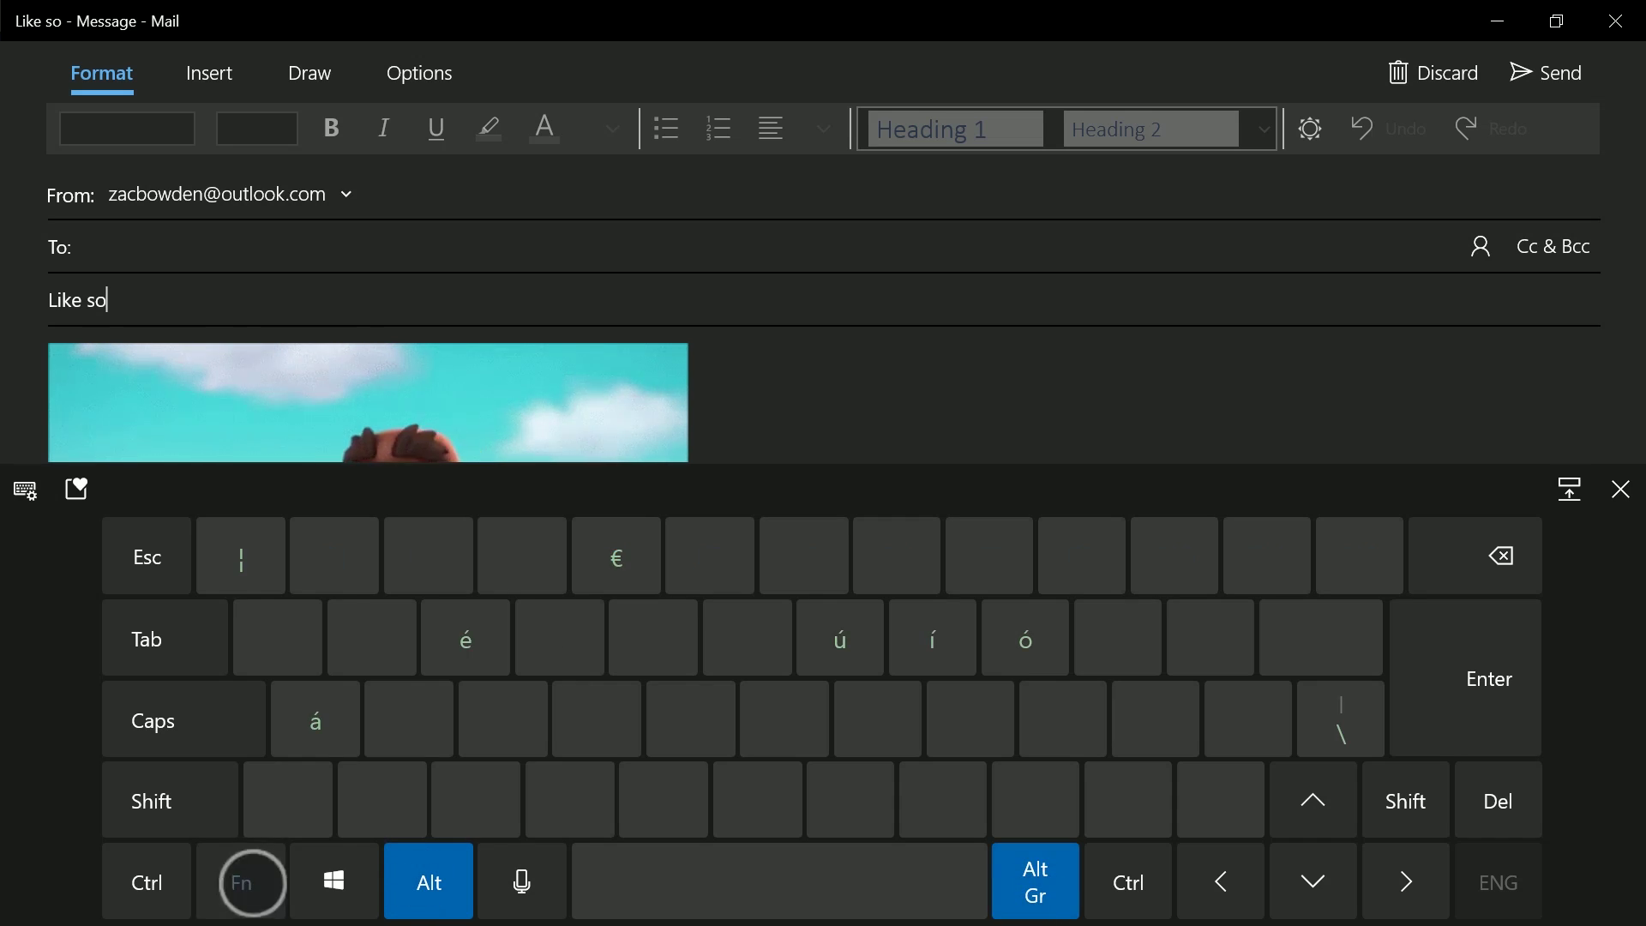
{"action": "left_click", "coordinate": [429, 881]}
{"action": "left_click", "coordinate": [1036, 881]}
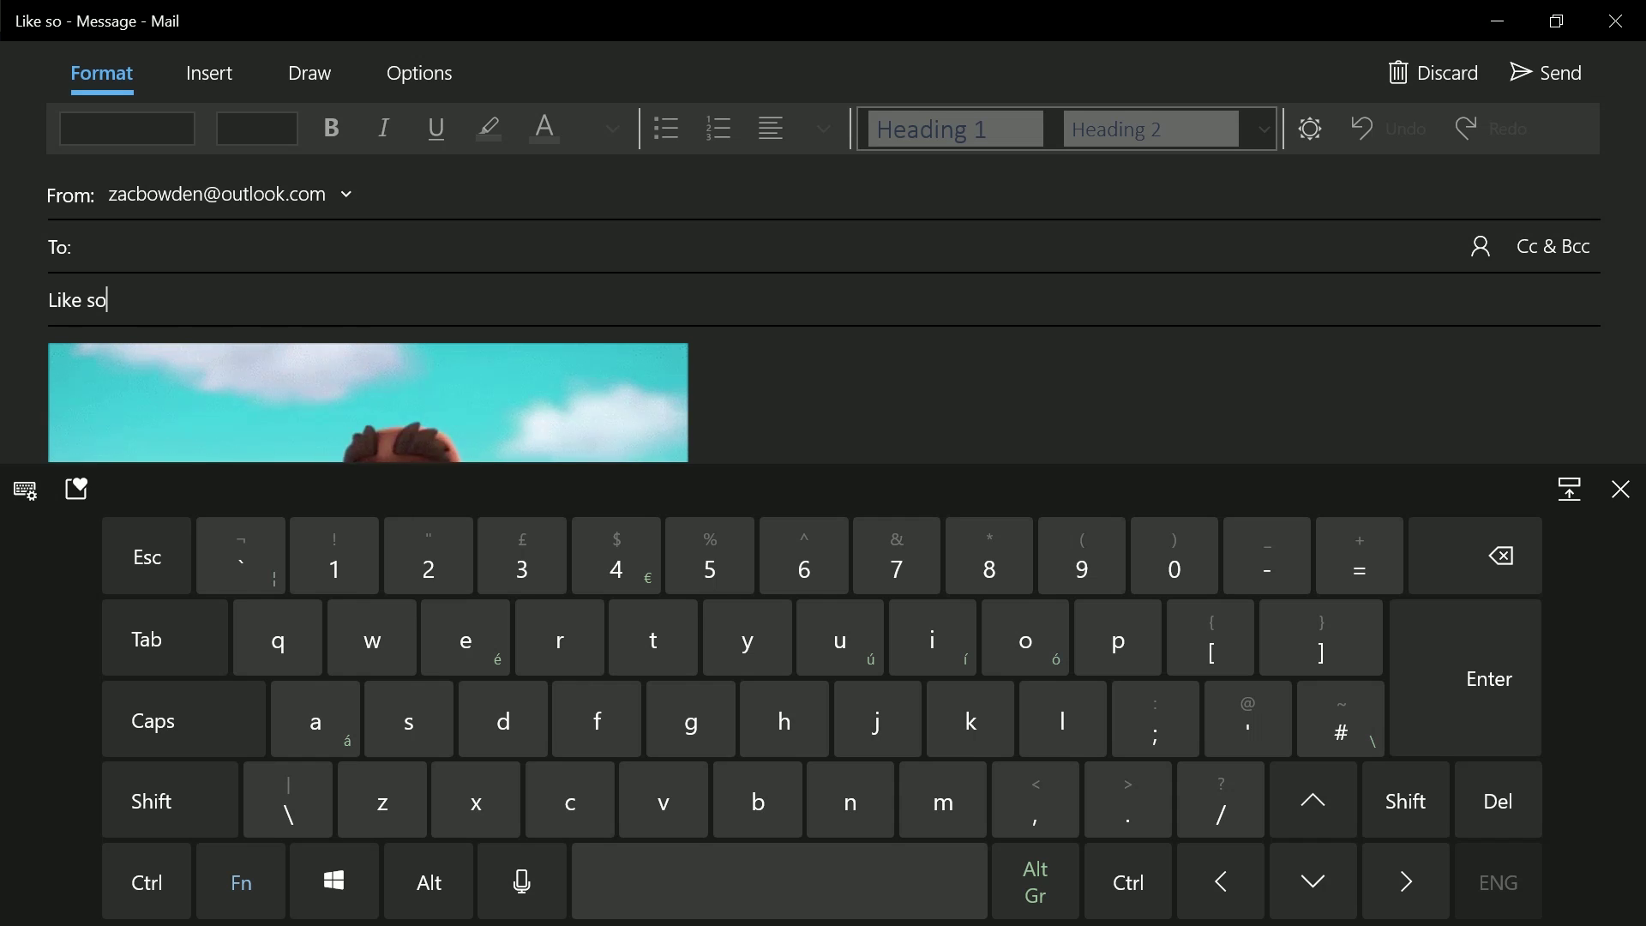
- Extend the subject line to read "Like so. really quite nice."
{"action": "left_click", "coordinate": [867, 867]}
{"action": "left_click", "coordinate": [866, 867]}
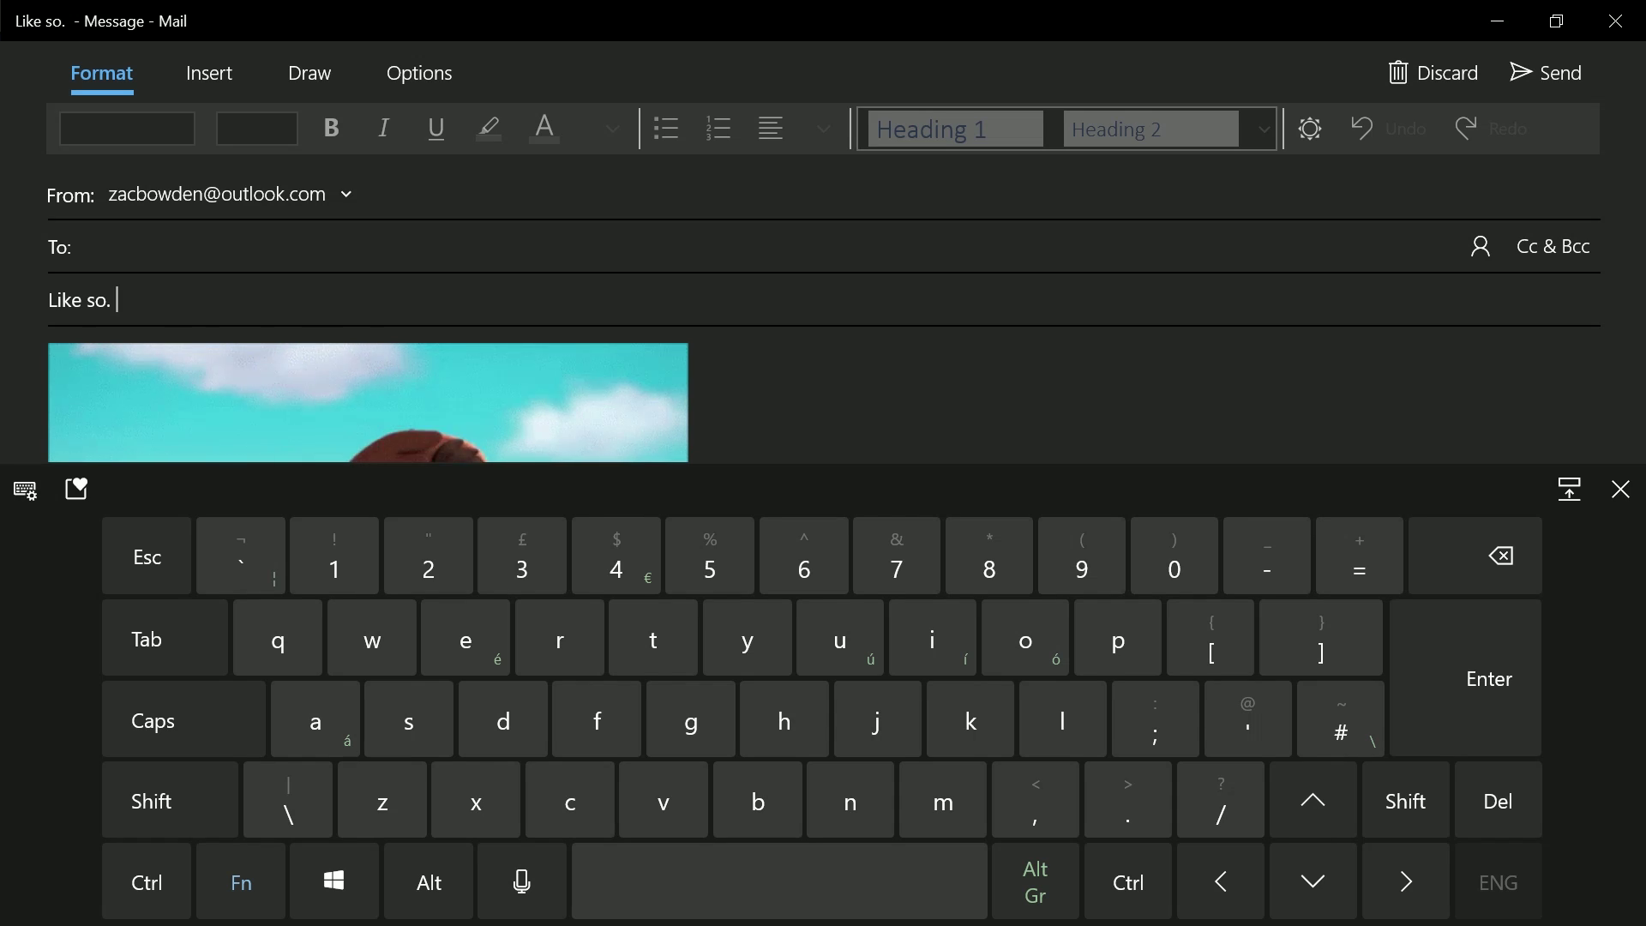
{"action": "left_click", "coordinate": [466, 639]}
{"action": "key", "text": "BackSpace"}
{"action": "type", "text": "really quite nice."}
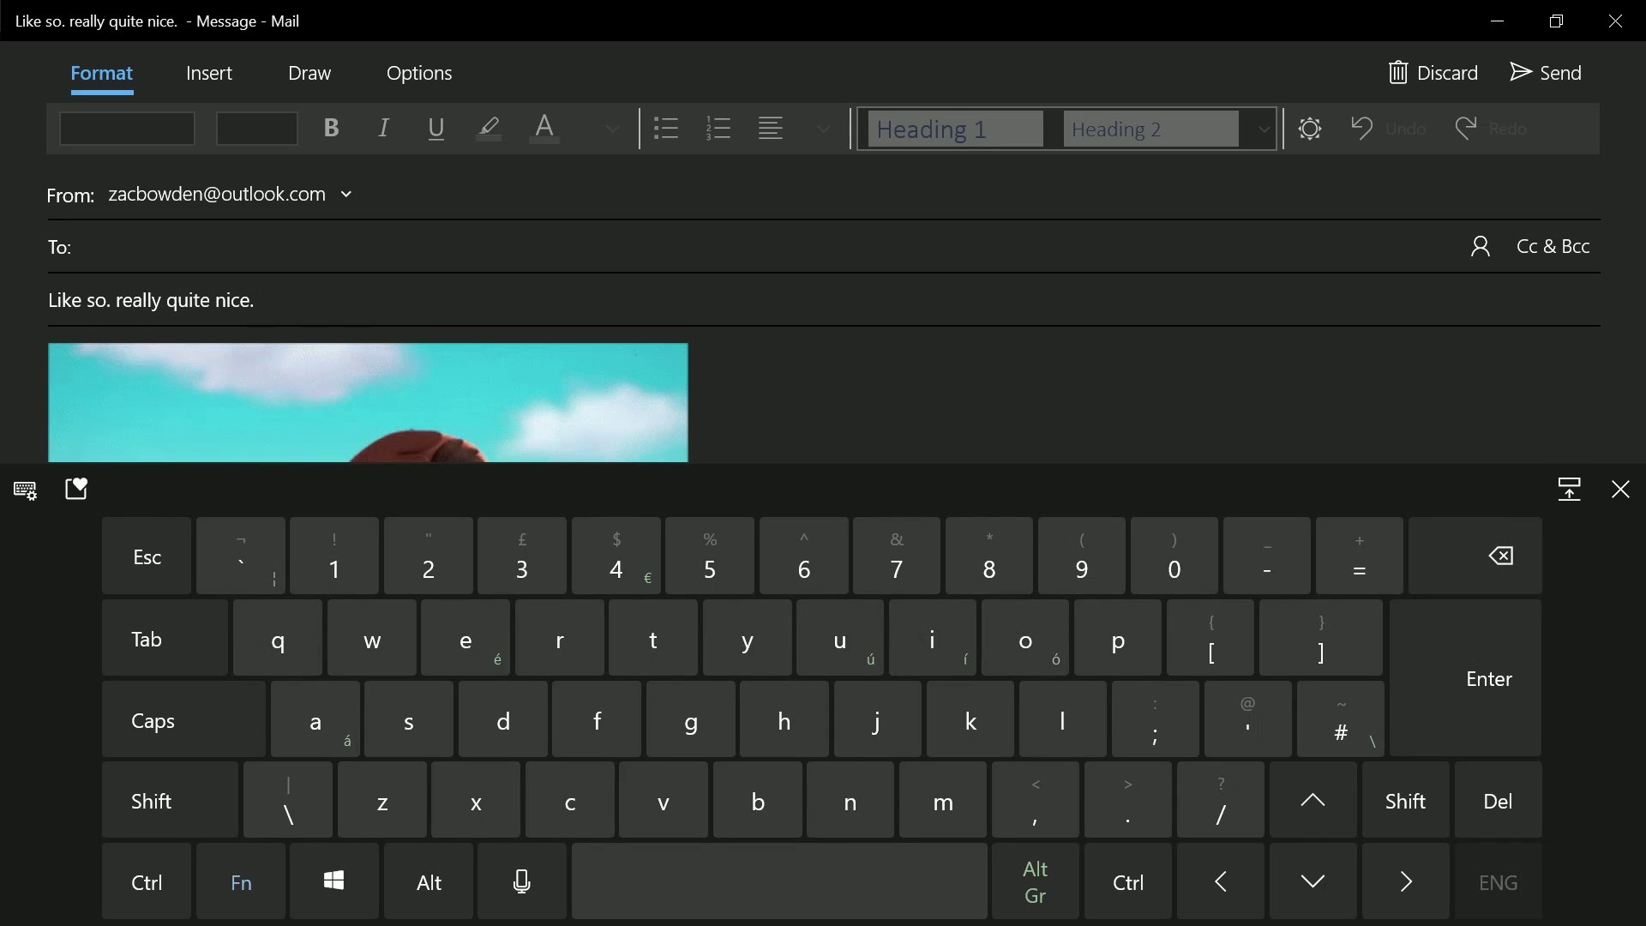
- Briefly open and close the expressive input panel, and change the touch keyboard to Handwriting input
{"action": "left_click", "coordinate": [76, 488]}
{"action": "left_click", "coordinate": [74, 701]}
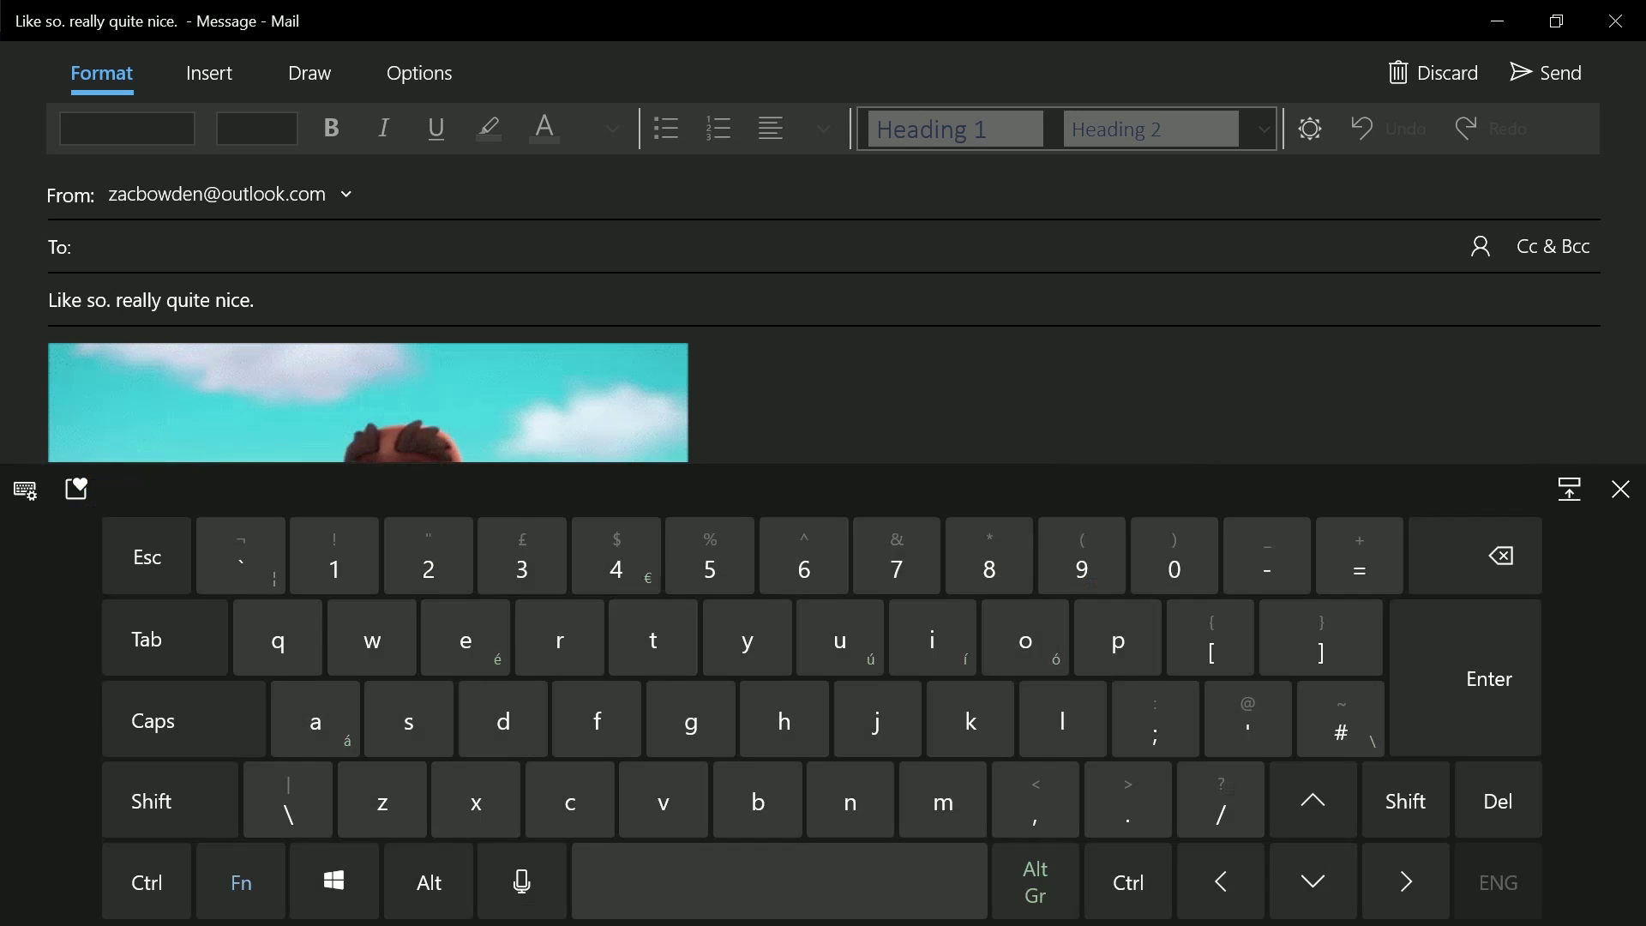
{"action": "left_click", "coordinate": [25, 489]}
{"action": "left_click", "coordinate": [99, 319]}
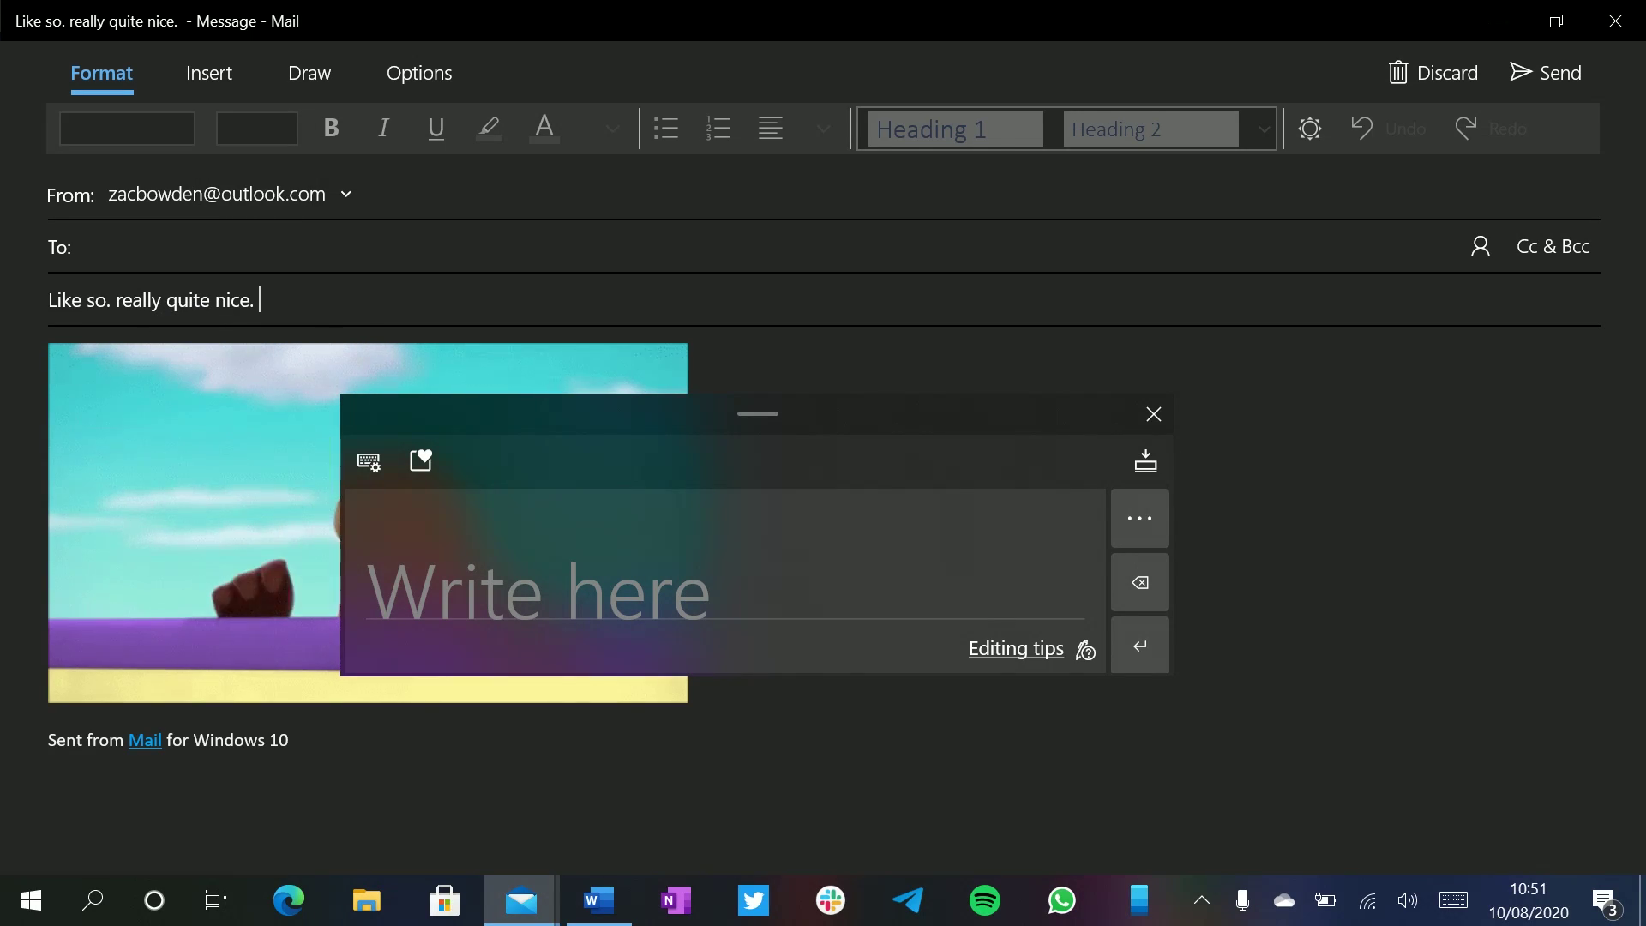
- Handwrite "You can write Live this" at the end of the subject line
{"action": "left_click_drag", "start_coordinate": [392, 549], "coordinate": [441, 581]}
{"action": "left_click_drag", "start_coordinate": [469, 541], "coordinate": [432, 627]}
{"action": "left_click_drag", "start_coordinate": [506, 585], "coordinate": [501, 585]}
{"action": "mouse_move", "coordinate": [520, 607]}
{"action": "left_mouse_down"}
{"action": "mouse_move", "coordinate": [531, 582]}
{"action": "mouse_move", "coordinate": [635, 596]}
{"action": "left_mouse_up"}
{"action": "left_click_drag", "start_coordinate": [665, 568], "coordinate": [674, 593]}
{"action": "mouse_move", "coordinate": [676, 573]}
{"action": "left_mouse_down"}
{"action": "mouse_move", "coordinate": [691, 599]}
{"action": "mouse_move", "coordinate": [813, 552]}
{"action": "left_mouse_up"}
{"action": "left_click_drag", "start_coordinate": [833, 579], "coordinate": [852, 546]}
{"action": "mouse_move", "coordinate": [877, 541]}
{"action": "left_mouse_down"}
{"action": "mouse_move", "coordinate": [882, 567]}
{"action": "mouse_move", "coordinate": [918, 553]}
{"action": "left_mouse_up"}
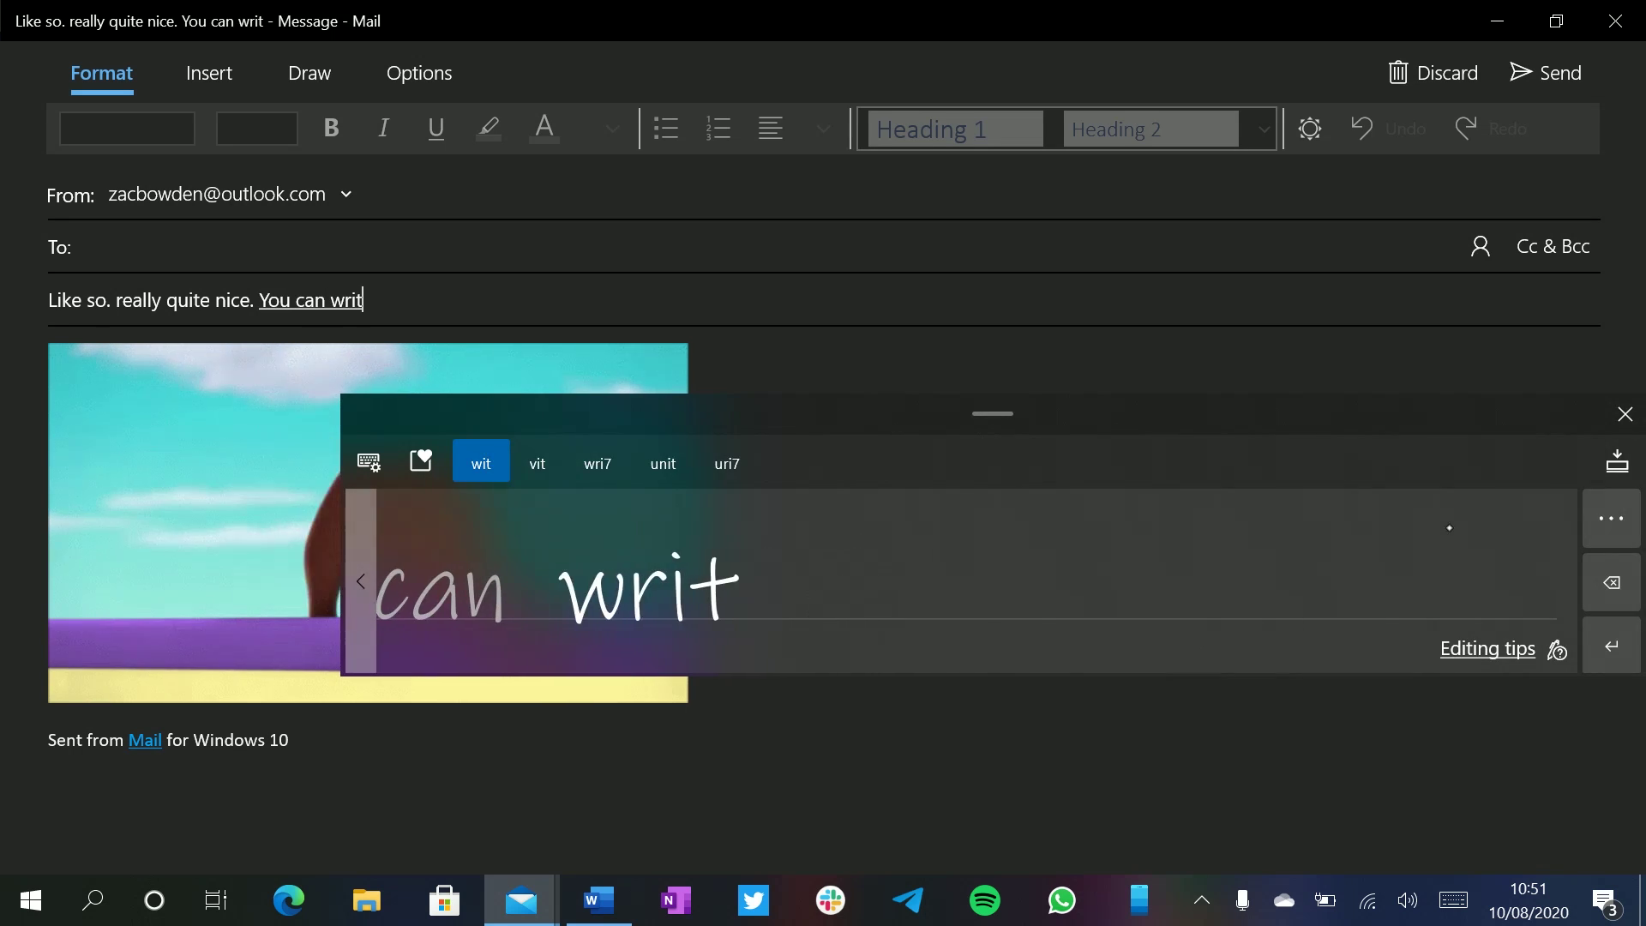
{"action": "mouse_move", "coordinate": [749, 598]}
{"action": "left_mouse_down"}
{"action": "mouse_move", "coordinate": [960, 579]}
{"action": "mouse_move", "coordinate": [1028, 613]}
{"action": "mouse_move", "coordinate": [1033, 580]}
{"action": "left_mouse_up"}
{"action": "left_click_drag", "start_coordinate": [1047, 553], "coordinate": [1097, 607]}
{"action": "left_click", "coordinate": [1087, 581]}
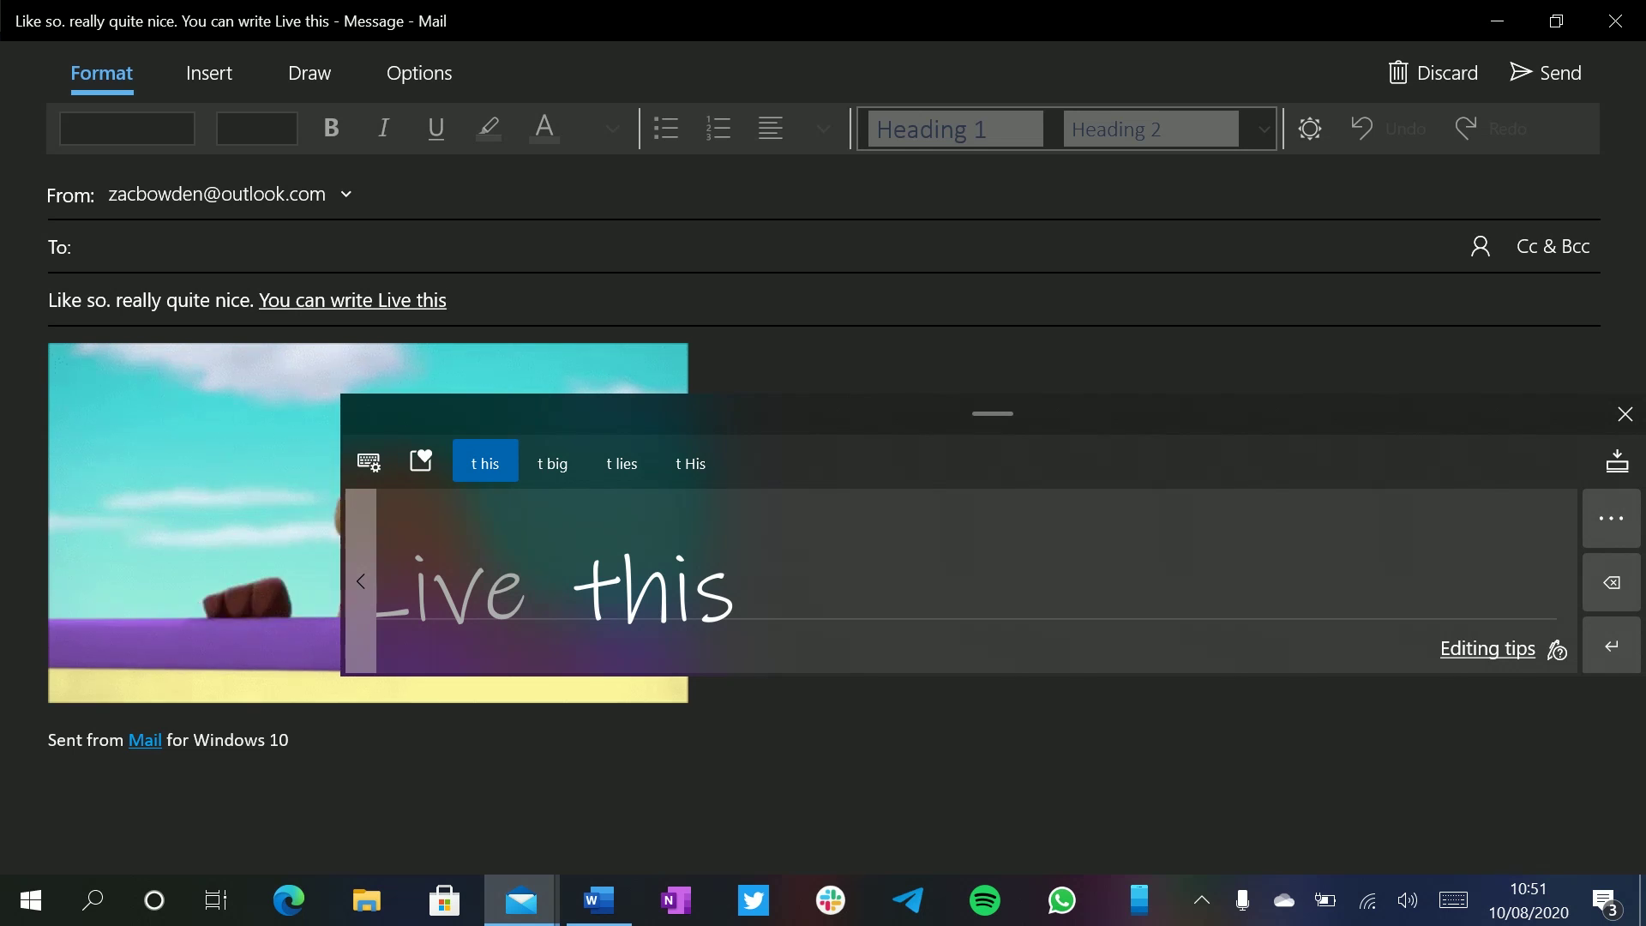
- Change the touch keyboard from Handwriting to the Default layout and open its typing settings
{"action": "left_click", "coordinate": [368, 462]}
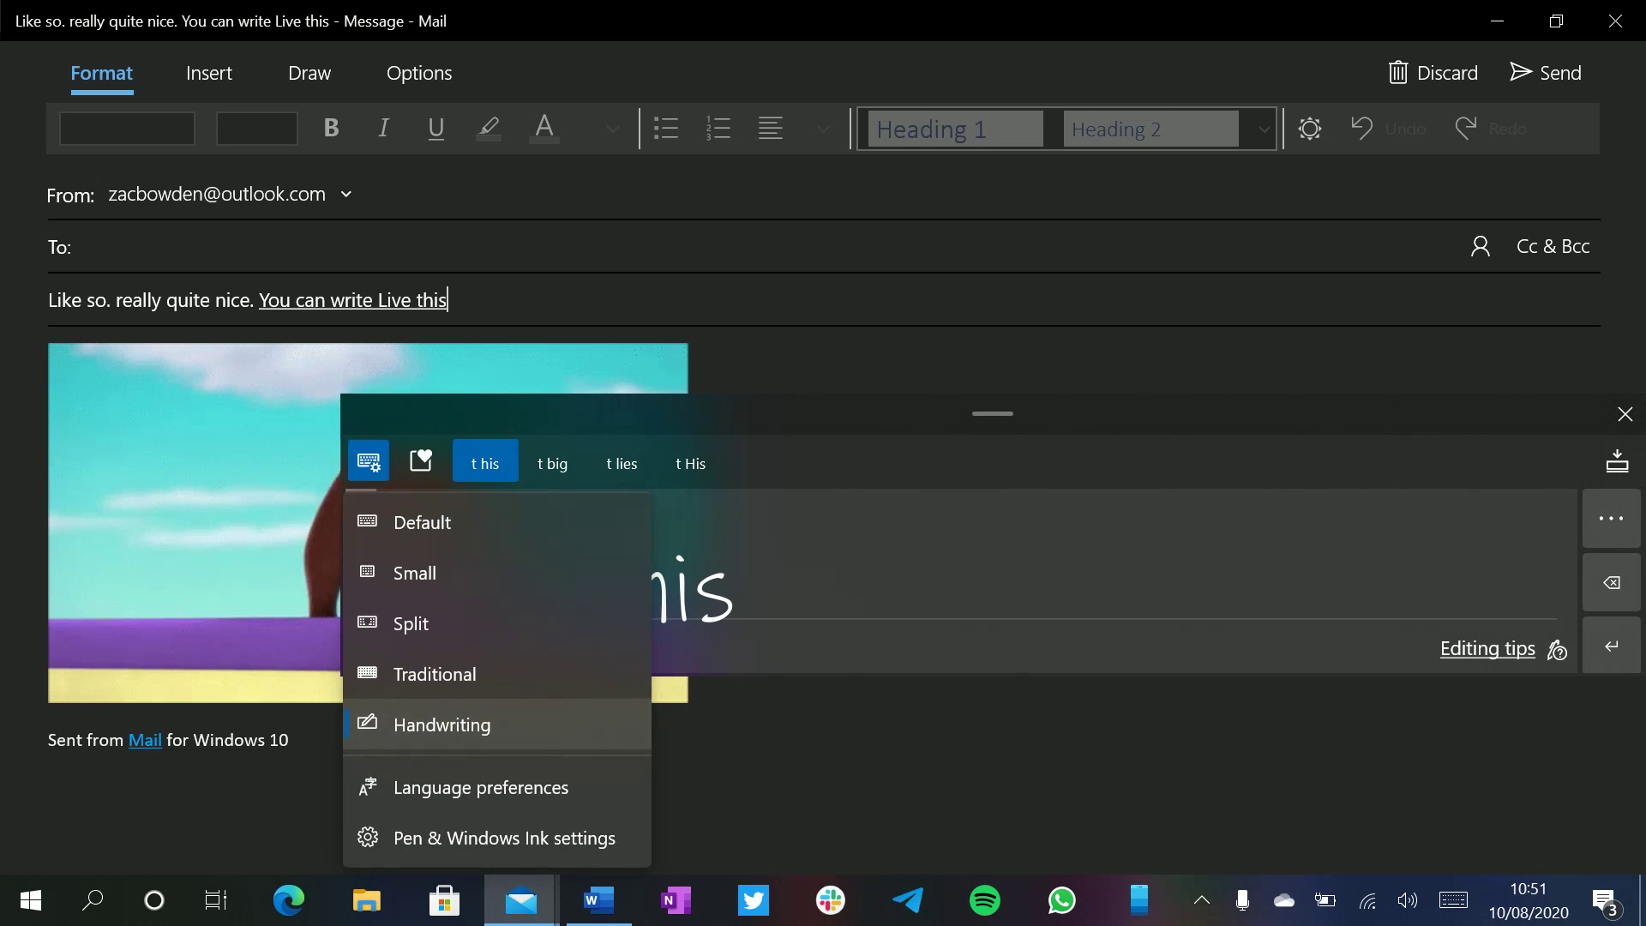
{"action": "left_click", "coordinate": [422, 522]}
{"action": "left_click", "coordinate": [25, 522]}
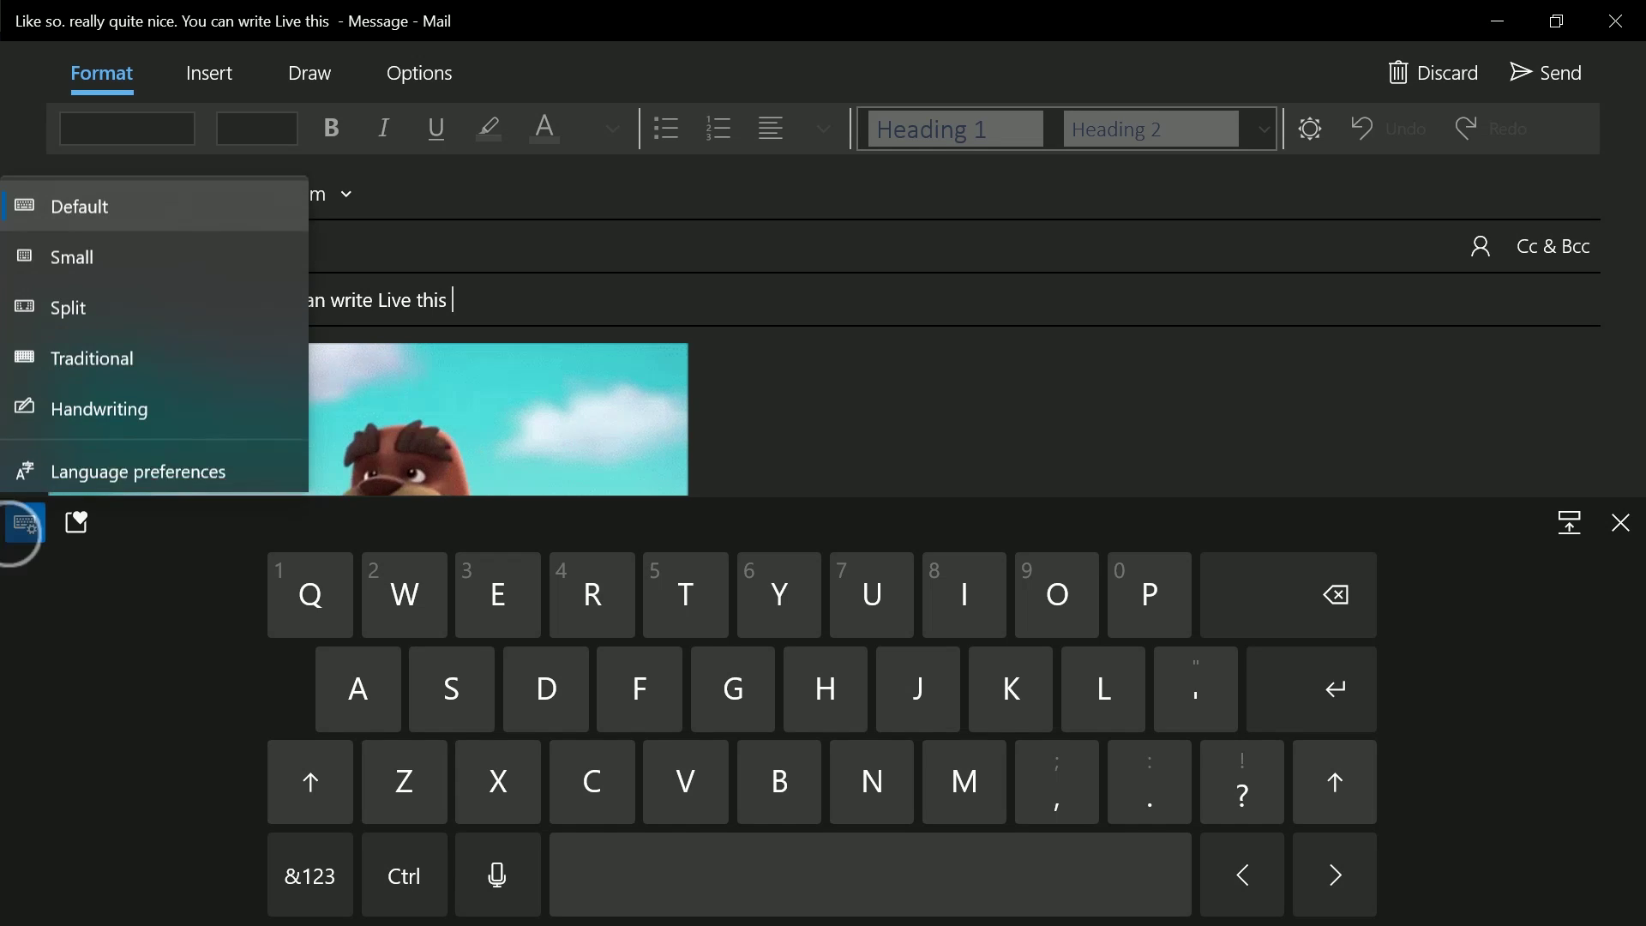
{"action": "left_click", "coordinate": [122, 462]}
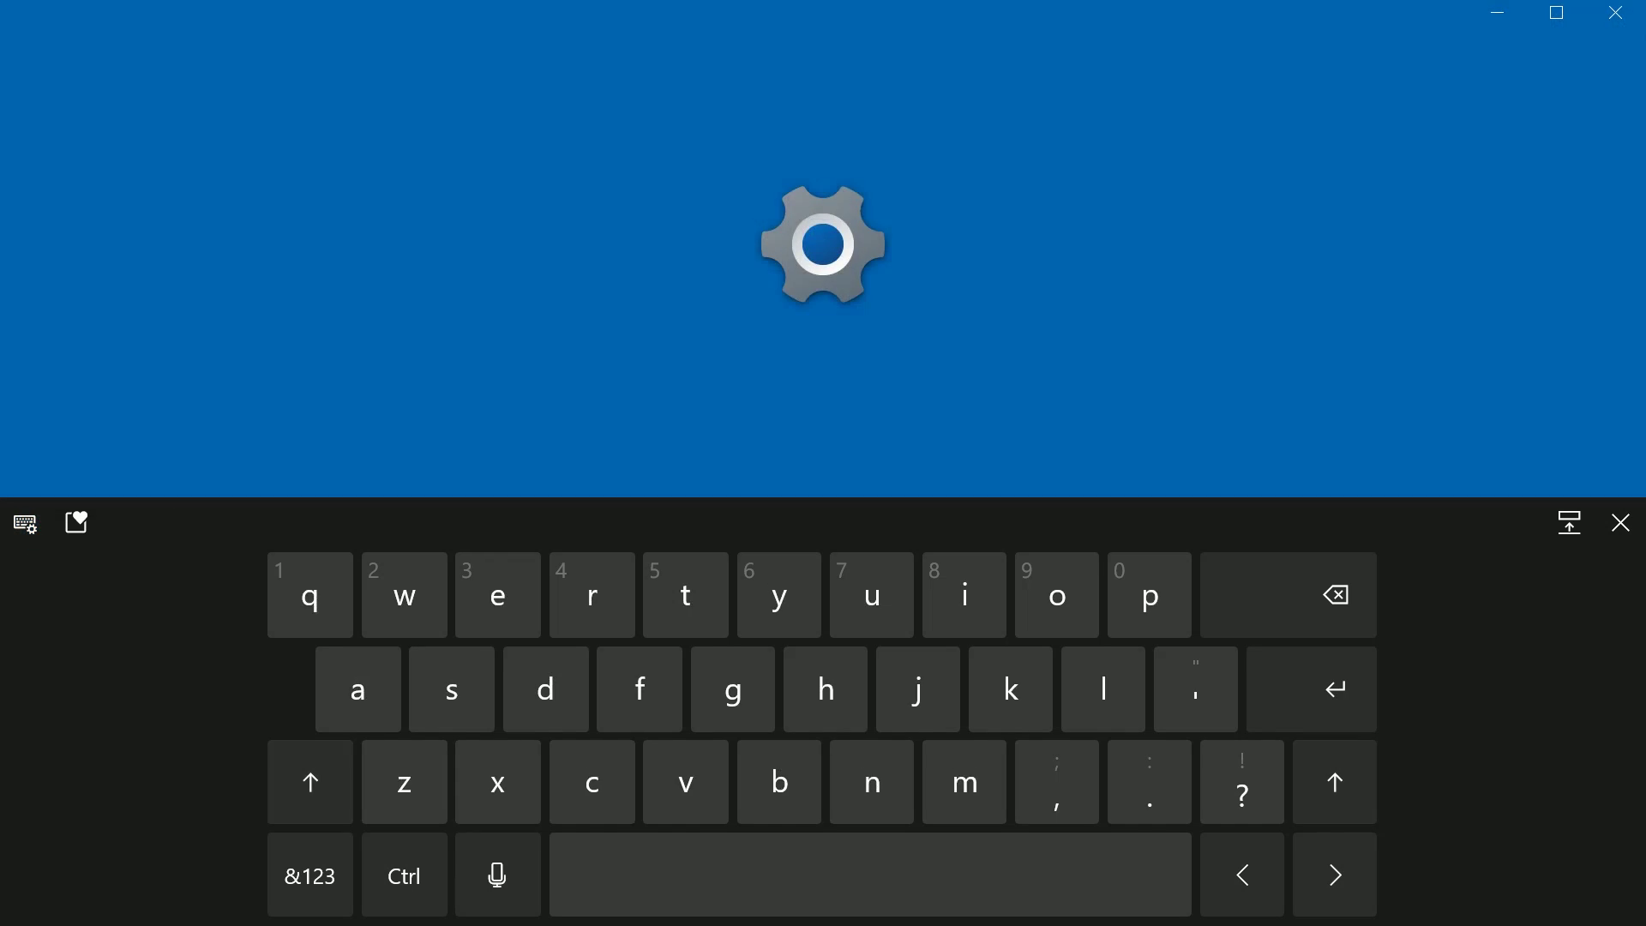
- Look through the Typing settings, open Typing insights and examine its typing statistics
{"action": "scroll", "coordinate": [1206, 449], "scroll_direction": "down", "scroll_amount": 10}
{"action": "scroll", "coordinate": [1023, 697], "scroll_direction": "up", "scroll_amount": 9}
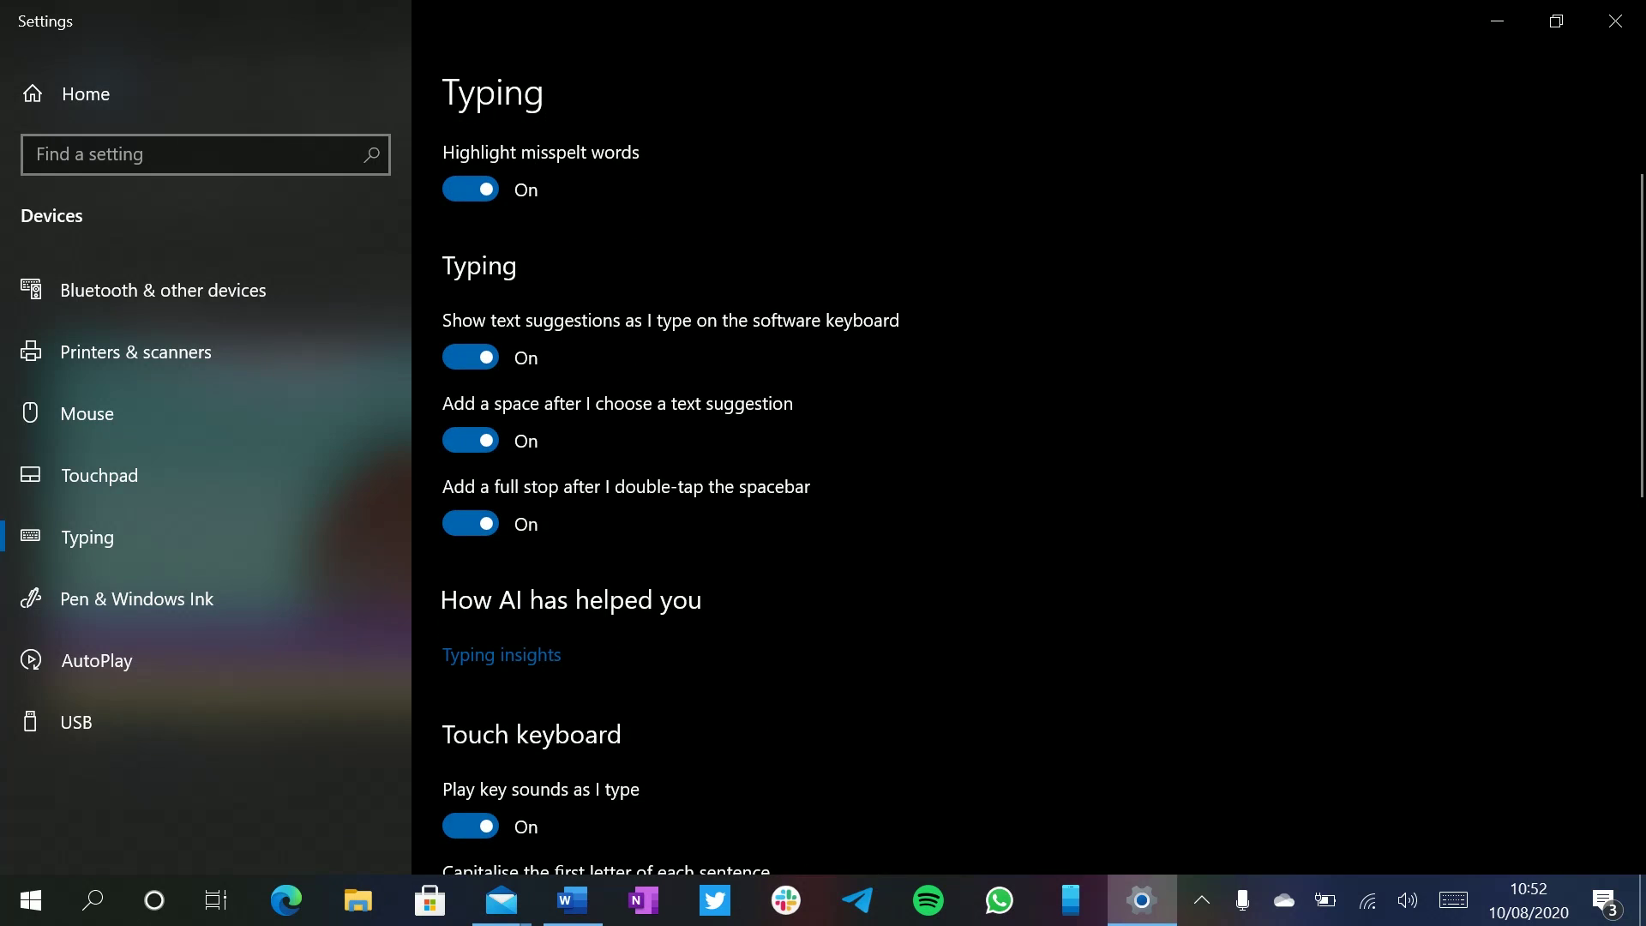
{"action": "left_click", "coordinate": [501, 654]}
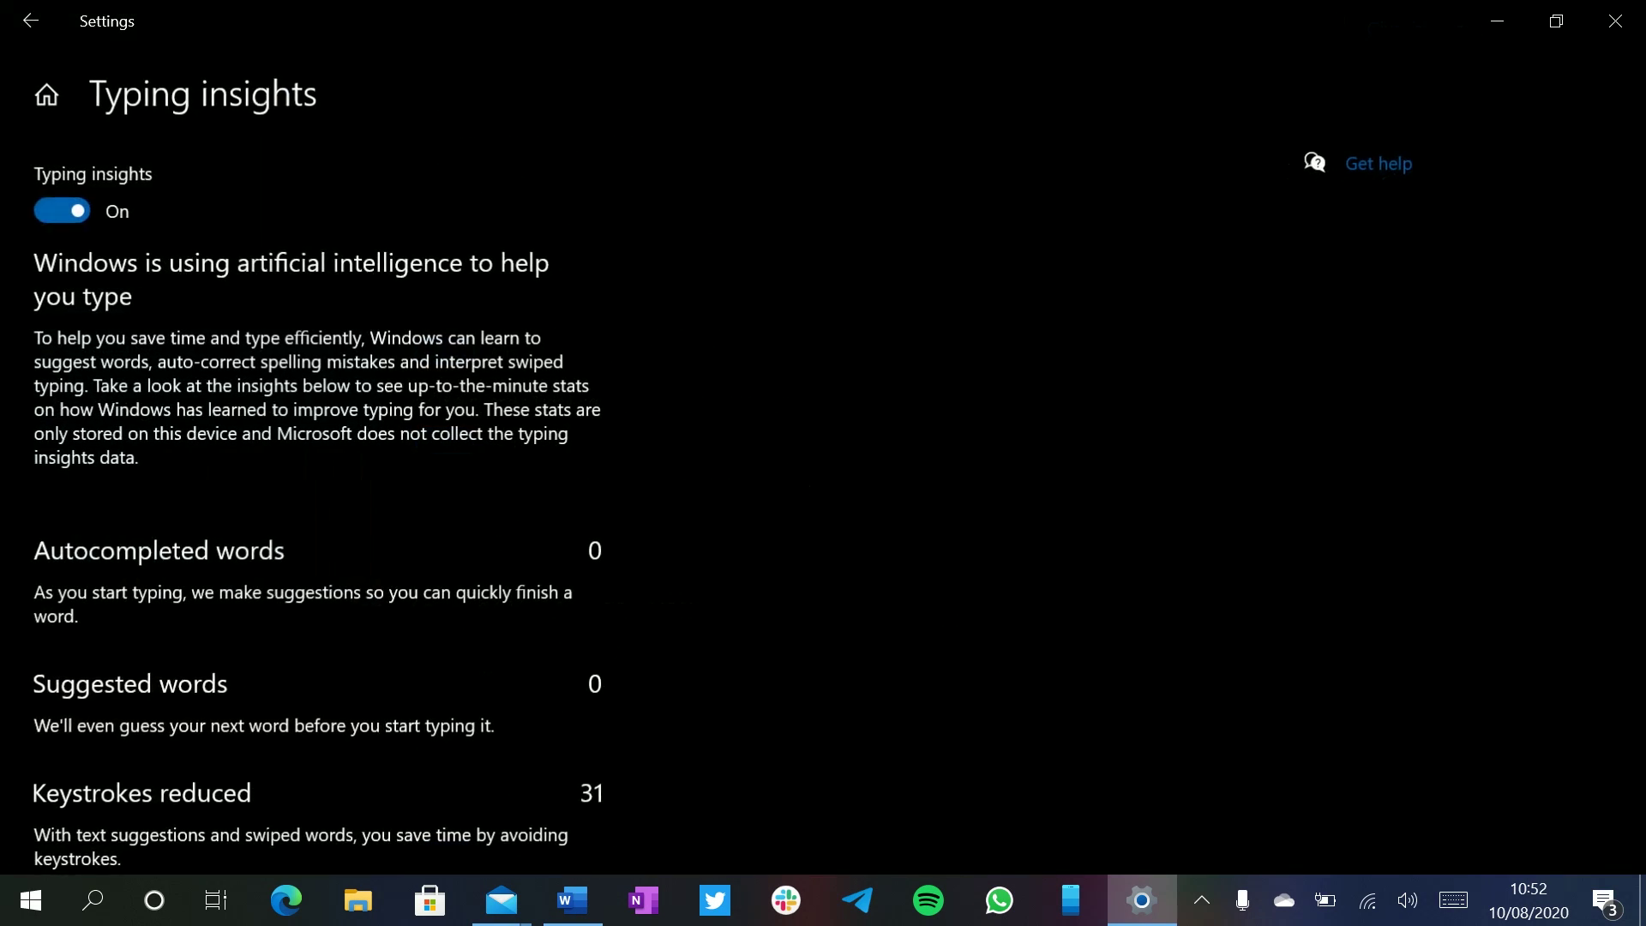
{"action": "scroll", "coordinate": [1223, 305], "scroll_direction": "down", "scroll_amount": 4}
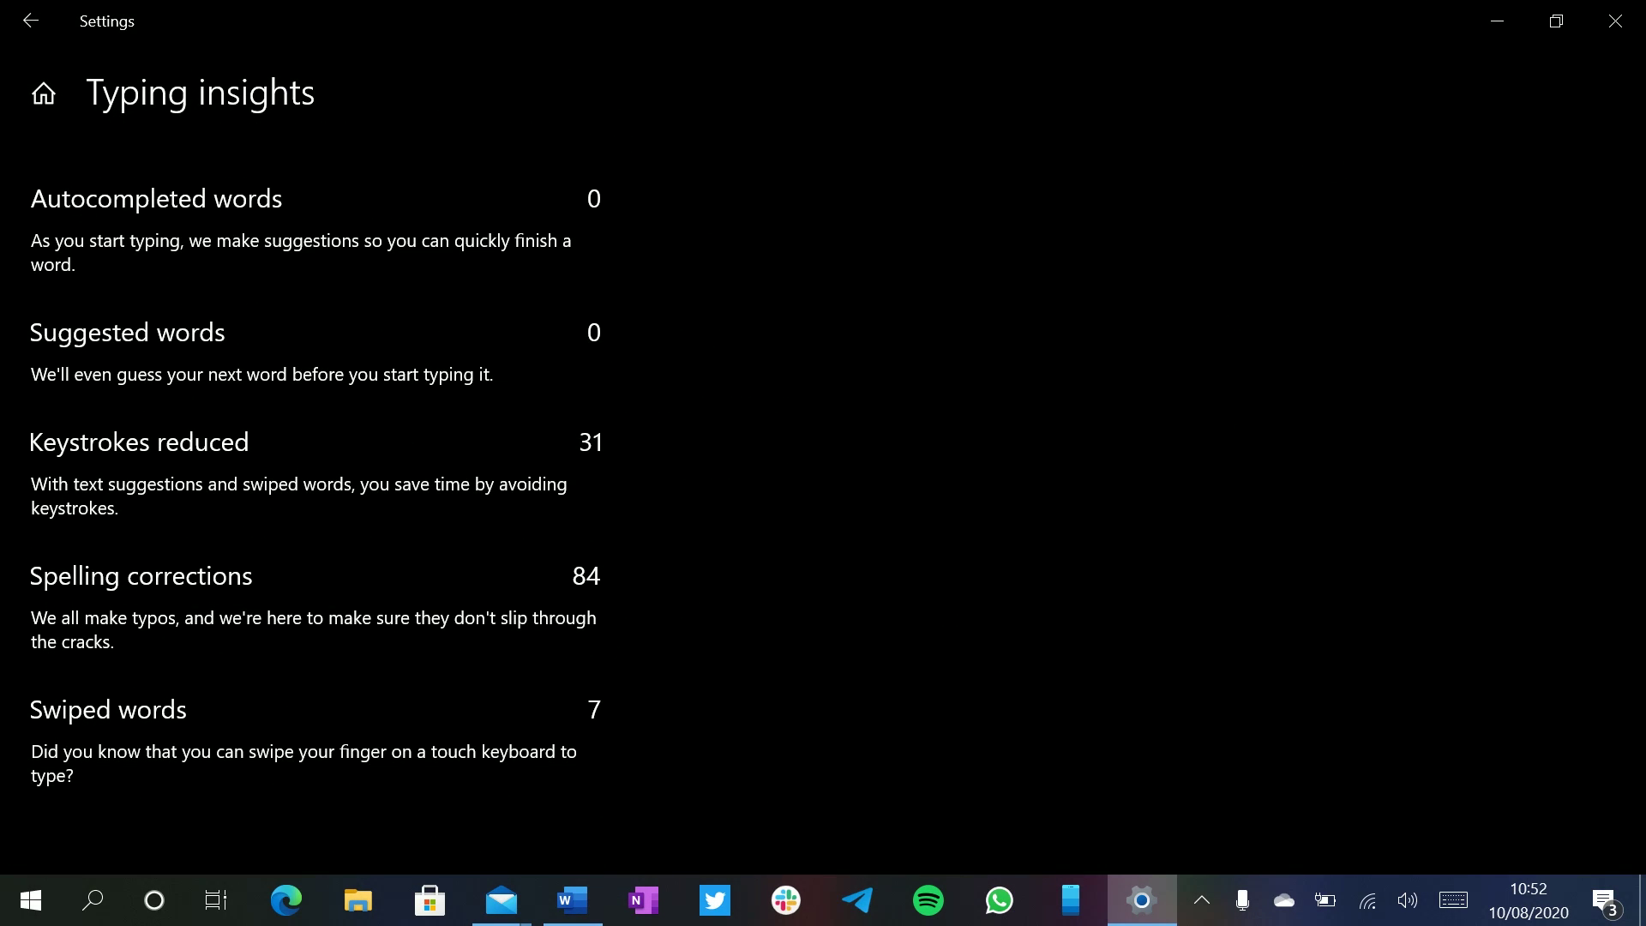
{"action": "scroll", "coordinate": [837, 499], "scroll_direction": "up", "scroll_amount": 4}
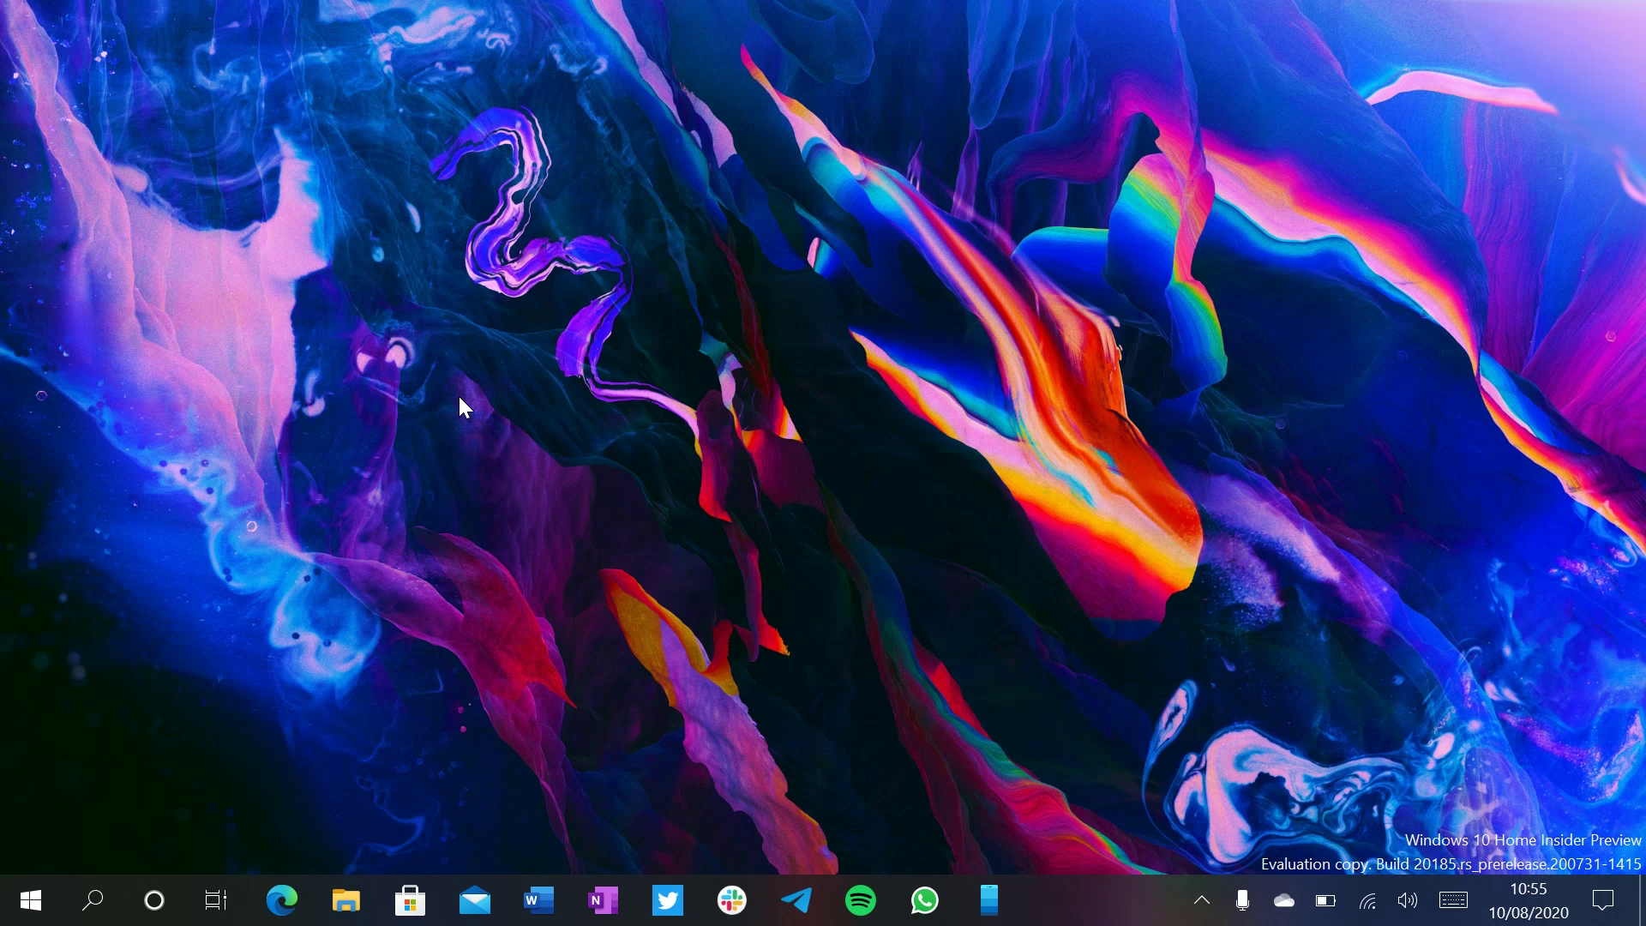
- Open the emoji panel on the desktop, move it to the upper middle, and browse its emoji, GIF, kaomoji and symbol sections
{"action": "key", "text": "super+period"}
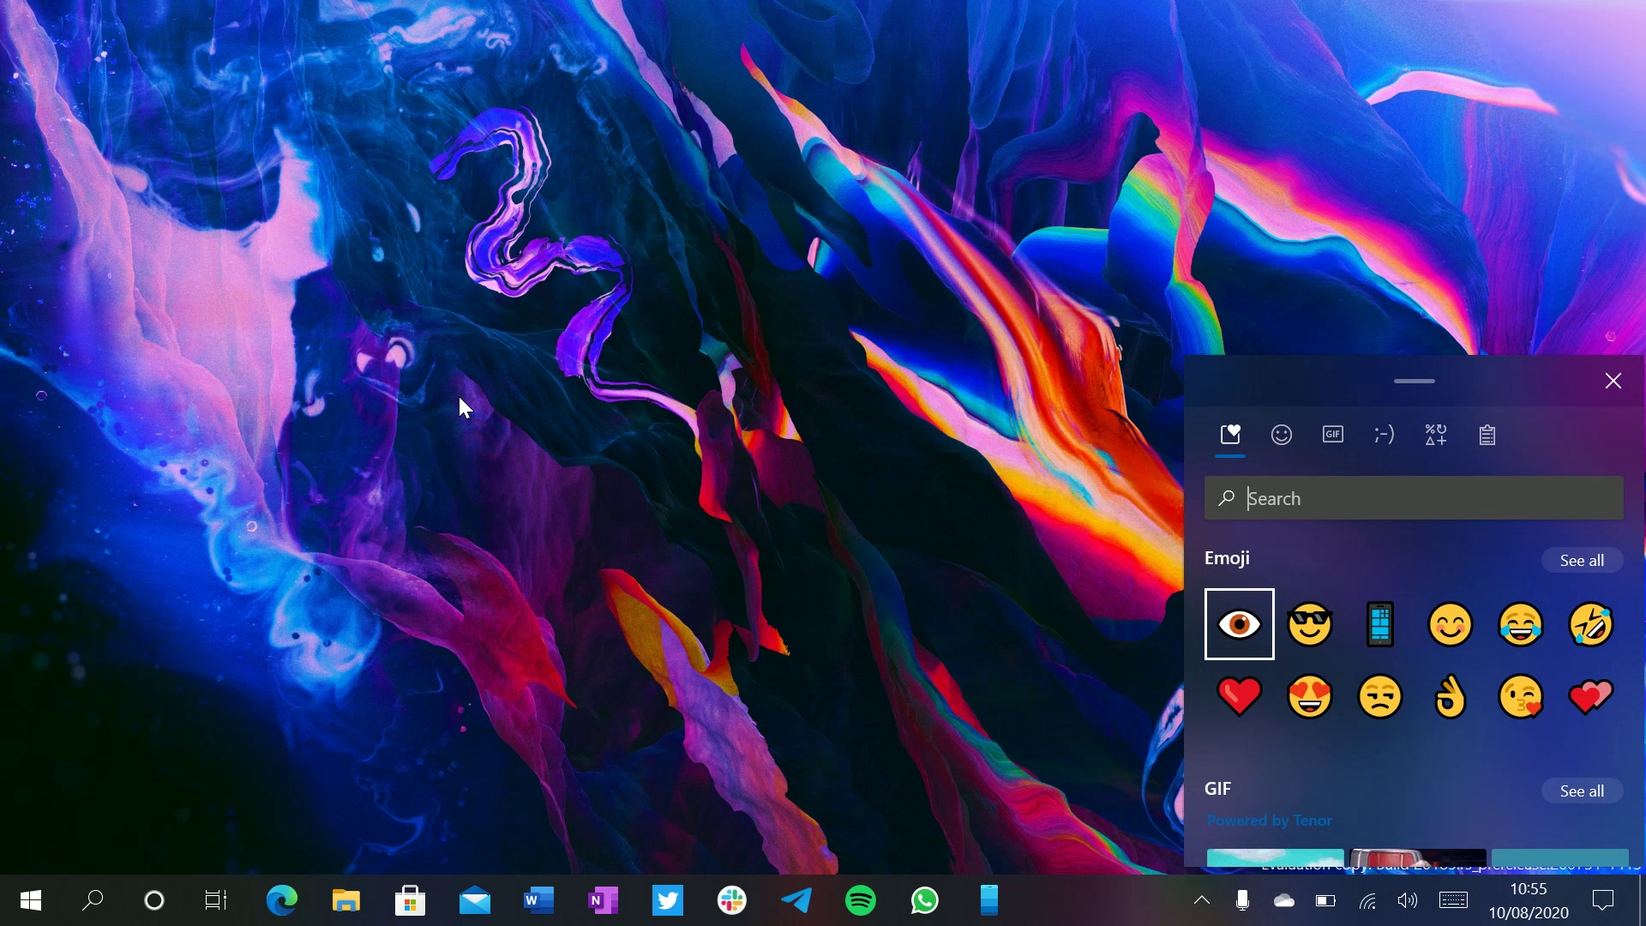
{"action": "left_click_drag", "start_coordinate": [1432, 395], "coordinate": [809, 158]}
{"action": "scroll", "coordinate": [790, 397], "scroll_direction": "down", "scroll_amount": 6}
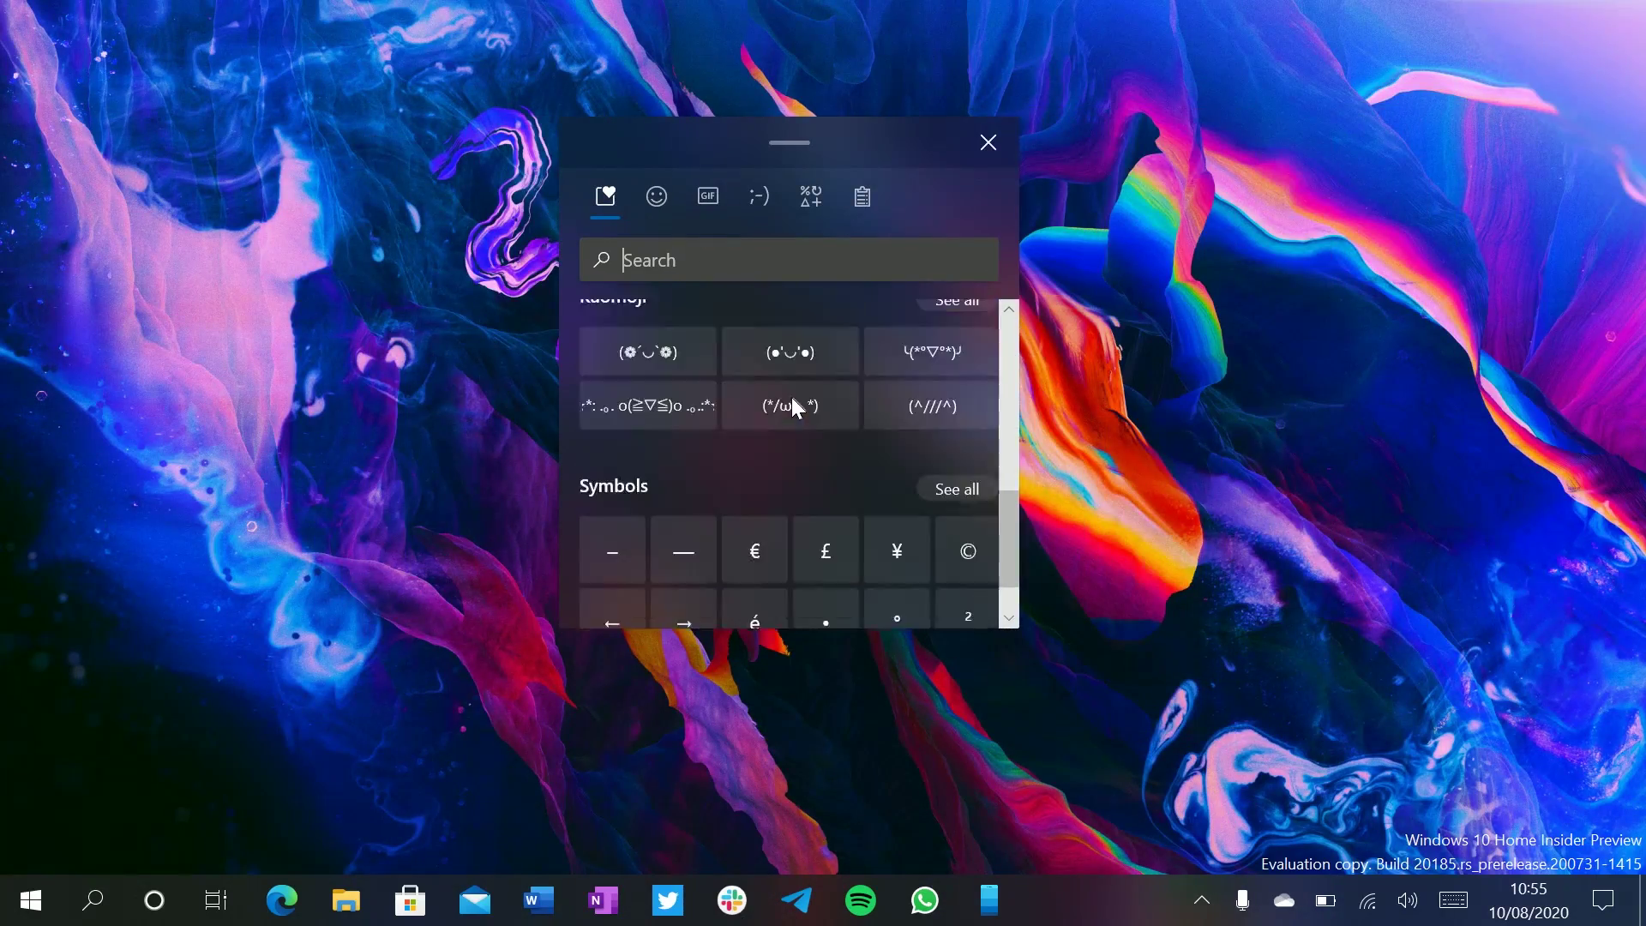
{"action": "scroll", "coordinate": [791, 398], "scroll_direction": "up", "scroll_amount": 4}
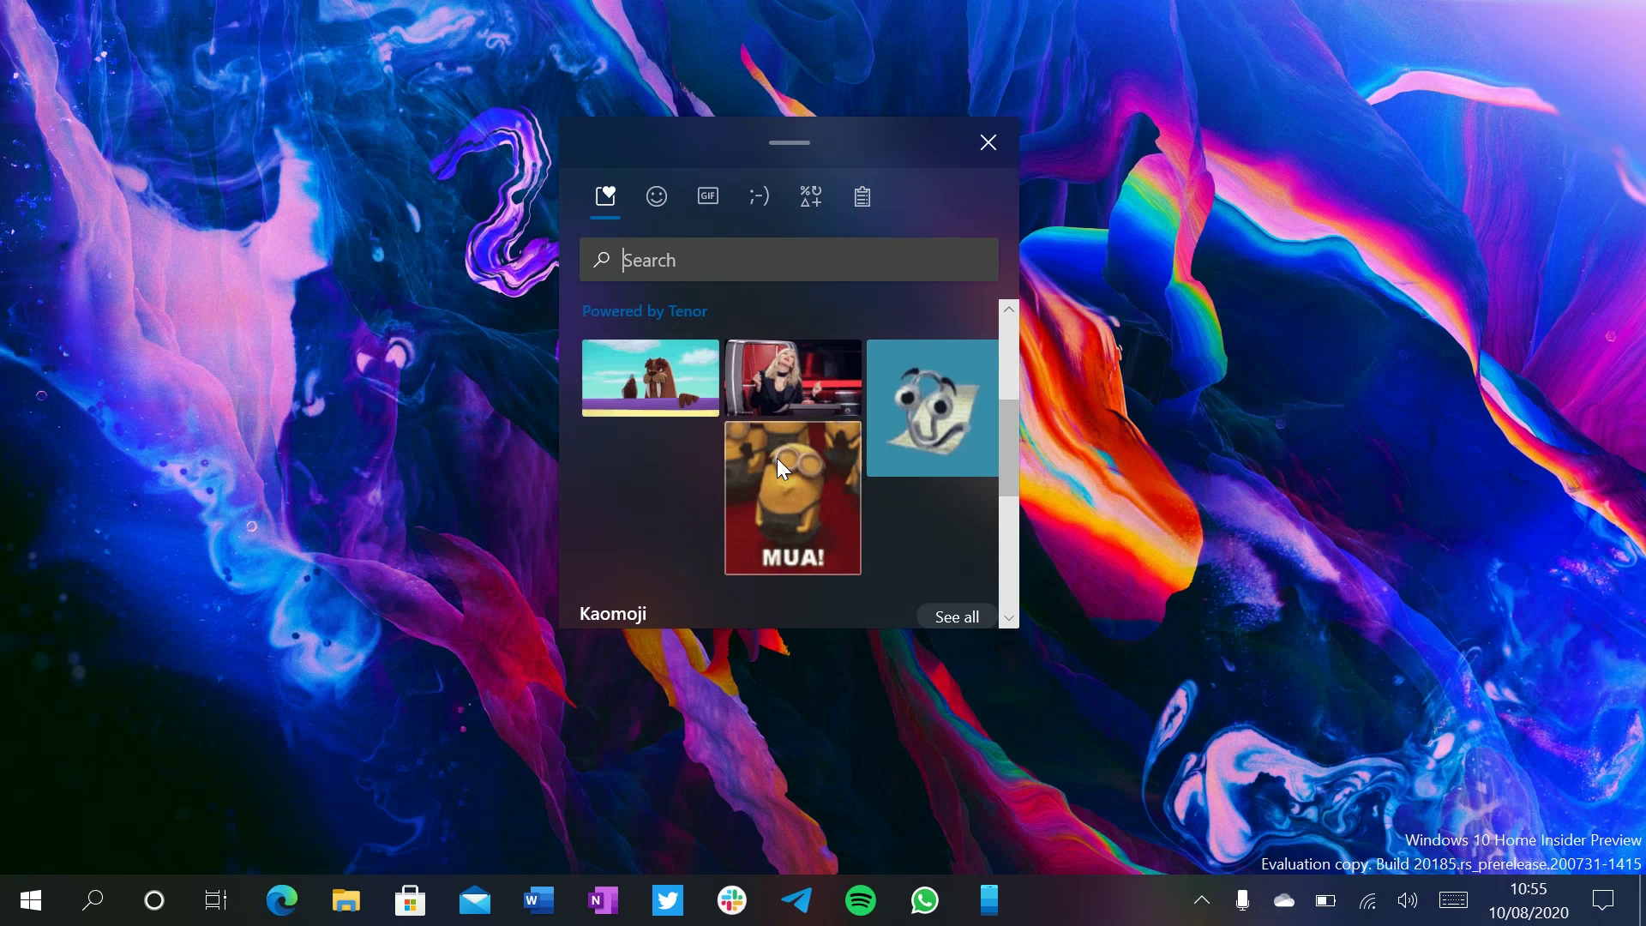
{"action": "scroll", "coordinate": [776, 457], "scroll_direction": "down", "scroll_amount": 4}
{"action": "scroll", "coordinate": [746, 525], "scroll_direction": "up", "scroll_amount": 5}
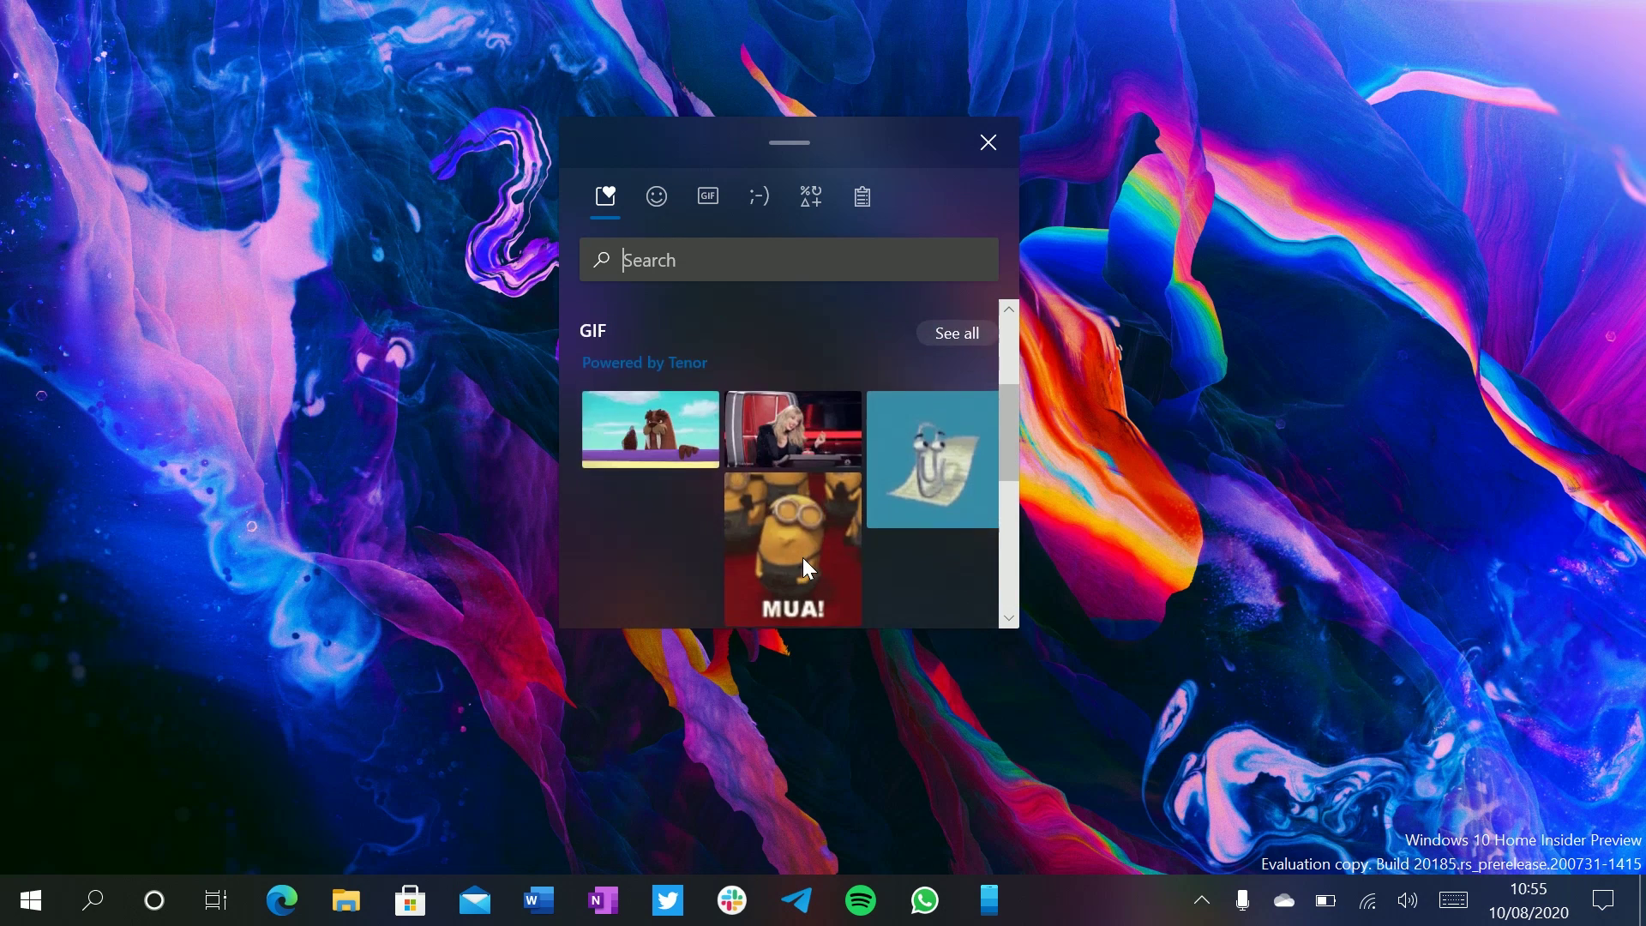
{"action": "scroll", "coordinate": [803, 557], "scroll_direction": "up", "scroll_amount": 2}
- View the emoji panel's emoji, kaomoji and clipboard history categories, and close the panel
{"action": "left_click", "coordinate": [657, 199]}
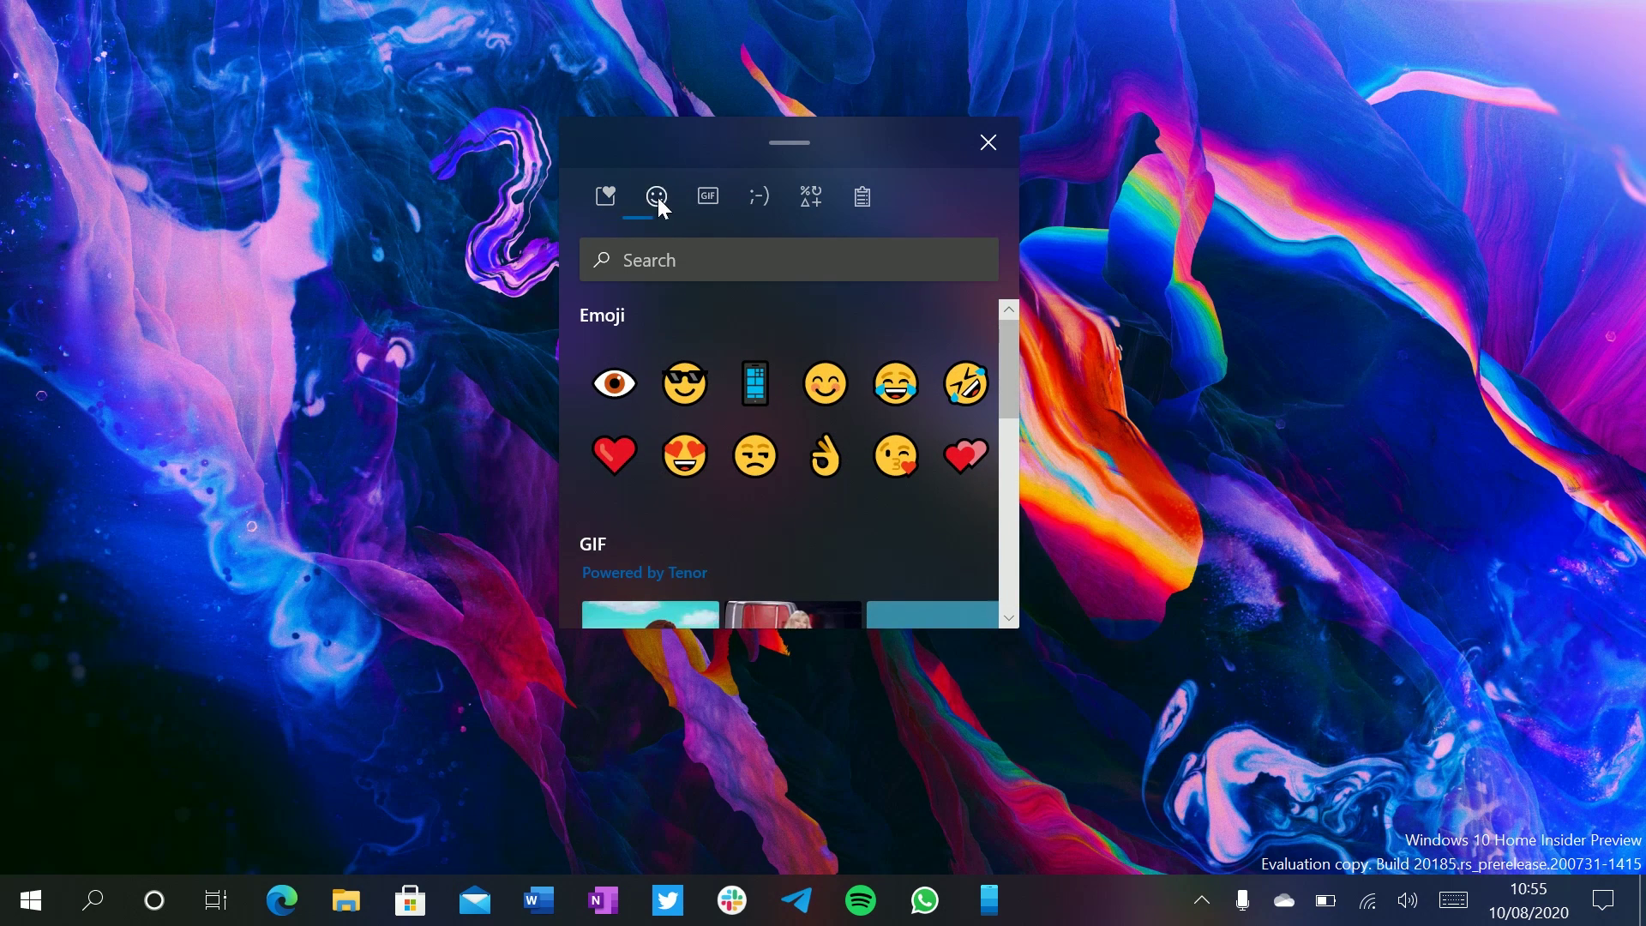
{"action": "left_click", "coordinate": [761, 202]}
{"action": "left_click", "coordinate": [594, 197]}
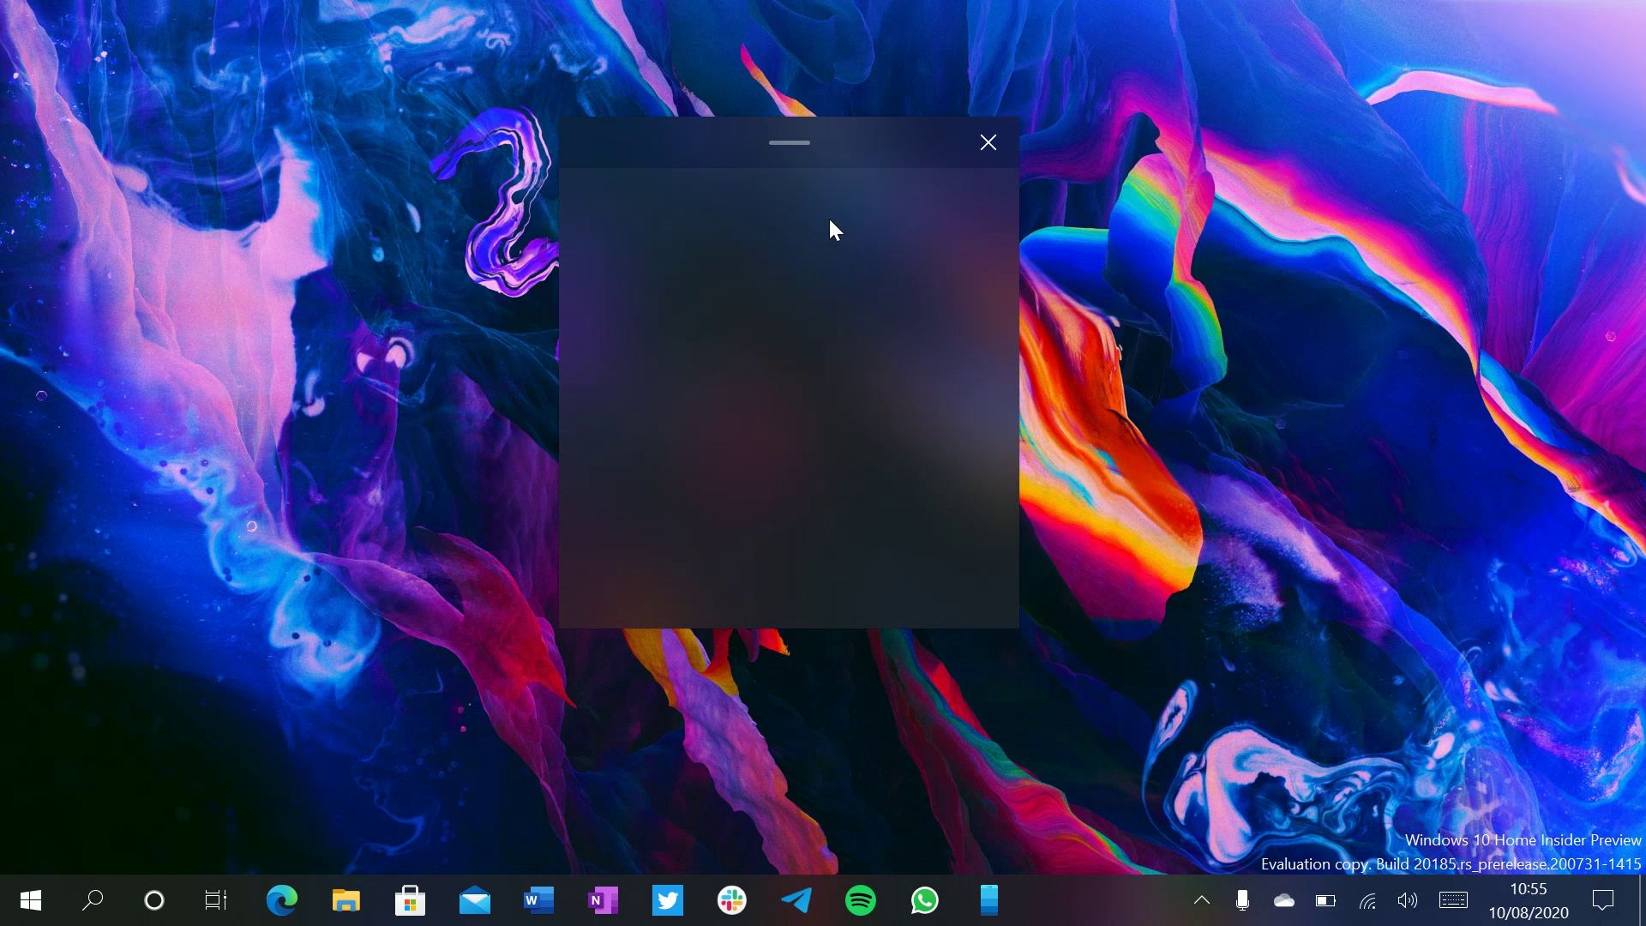
{"action": "left_click", "coordinate": [866, 206]}
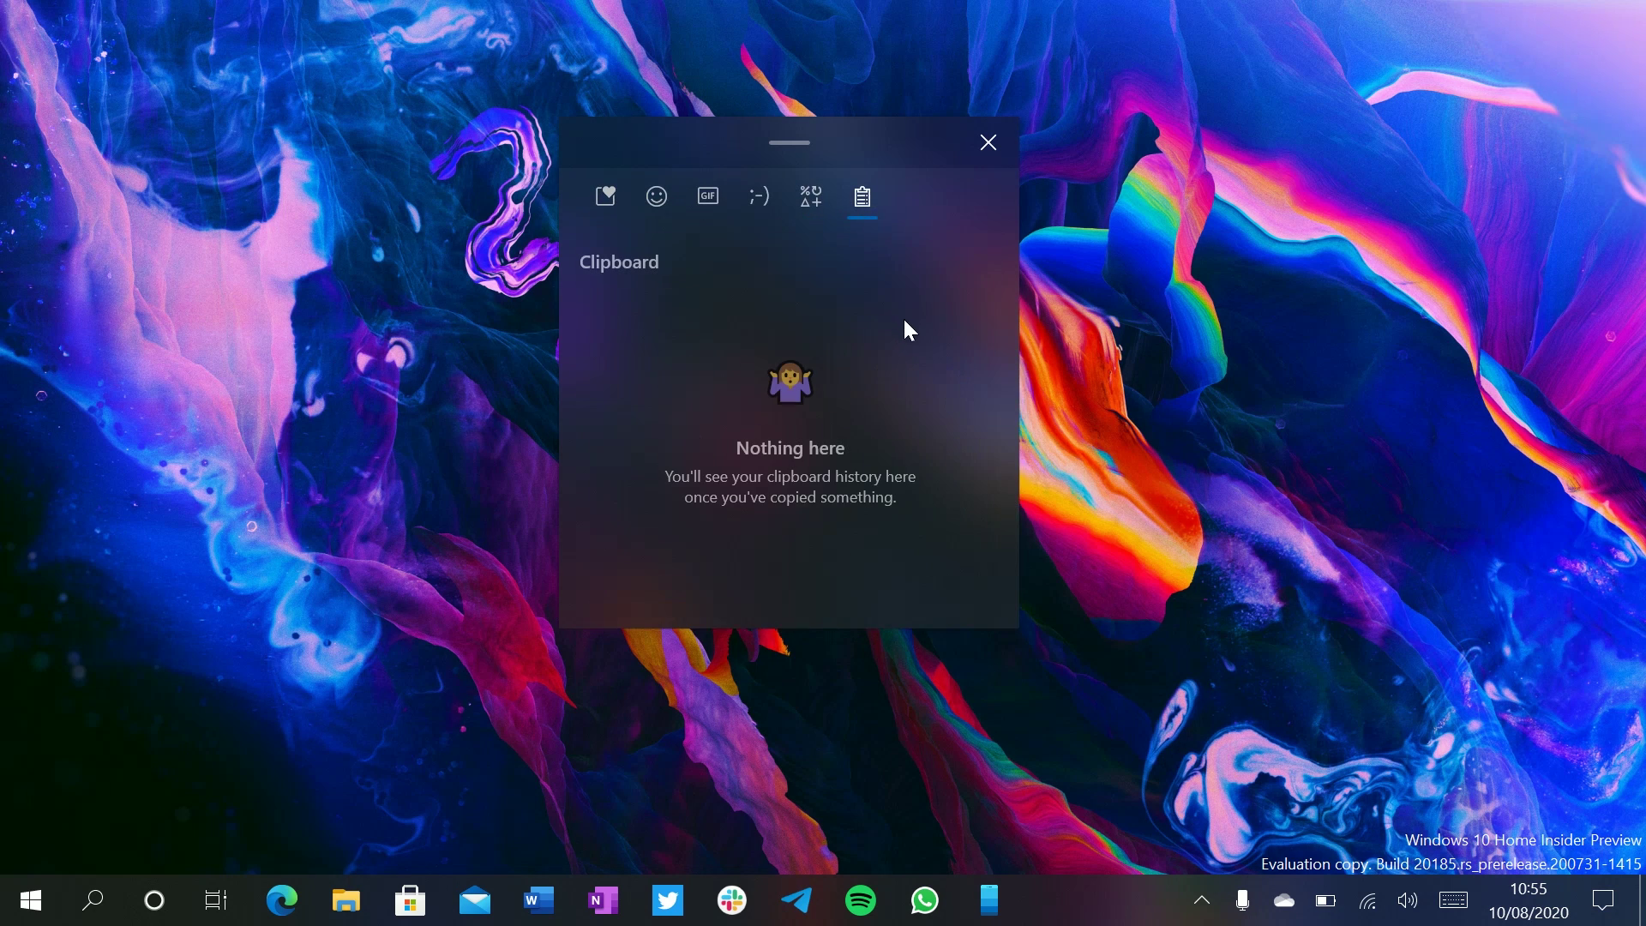
{"action": "left_click", "coordinate": [988, 144]}
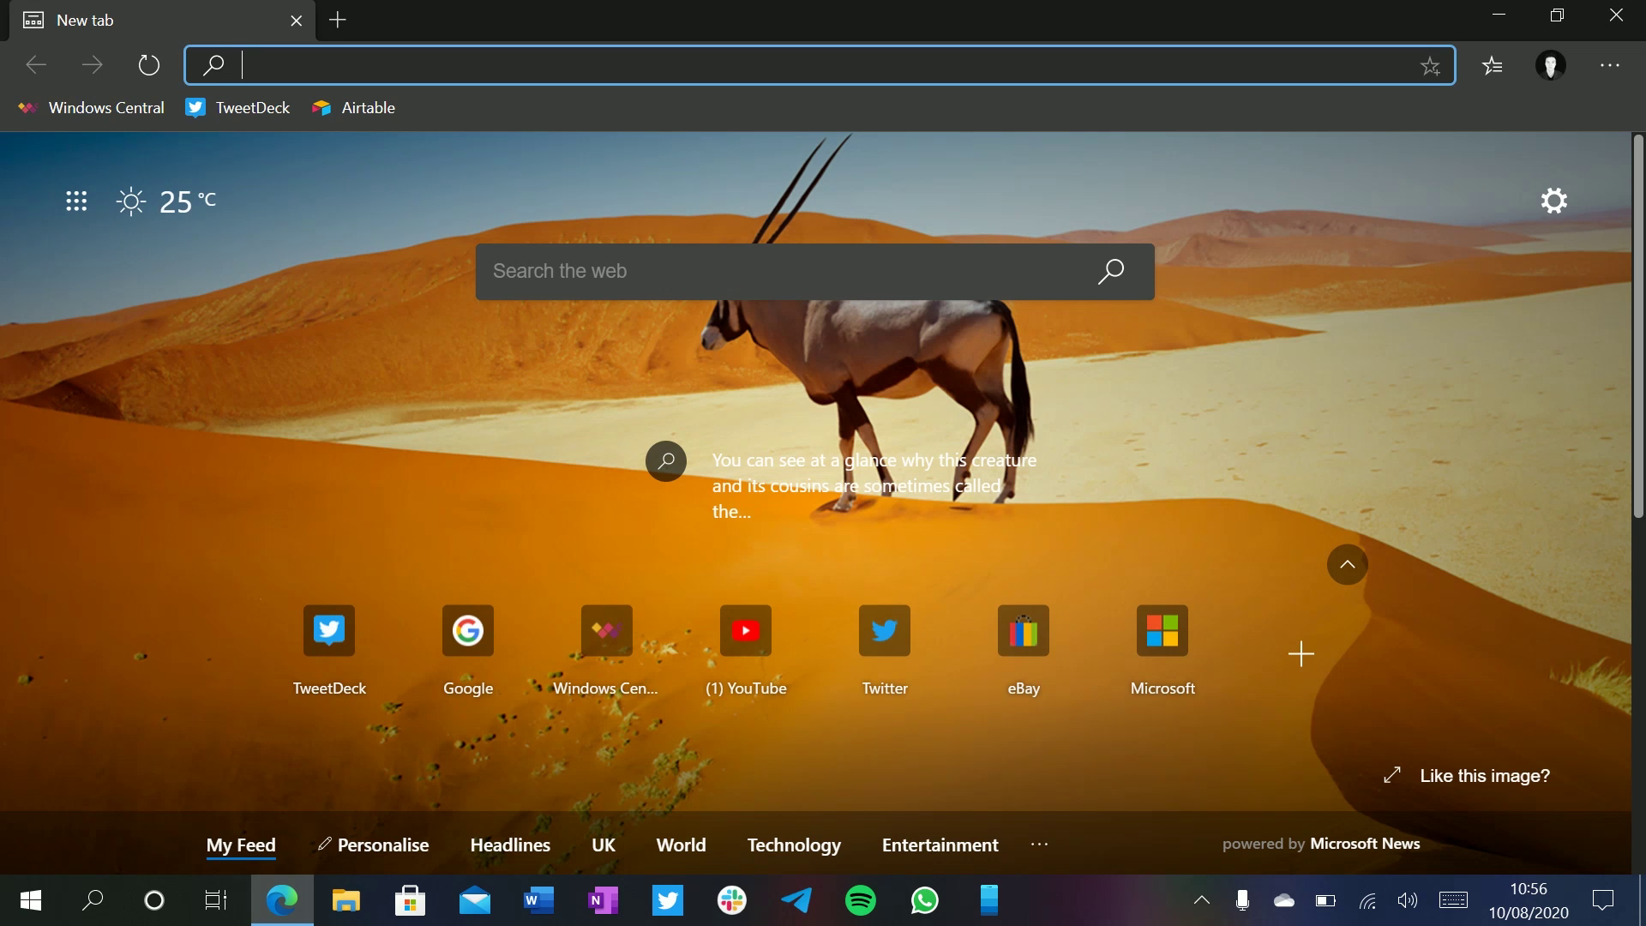
- In Edge, go to google.com, search for "vivetool github" and open the ViVe releases page on GitHub
{"action": "type", "text": "google.com"}
{"action": "key", "text": "Return"}
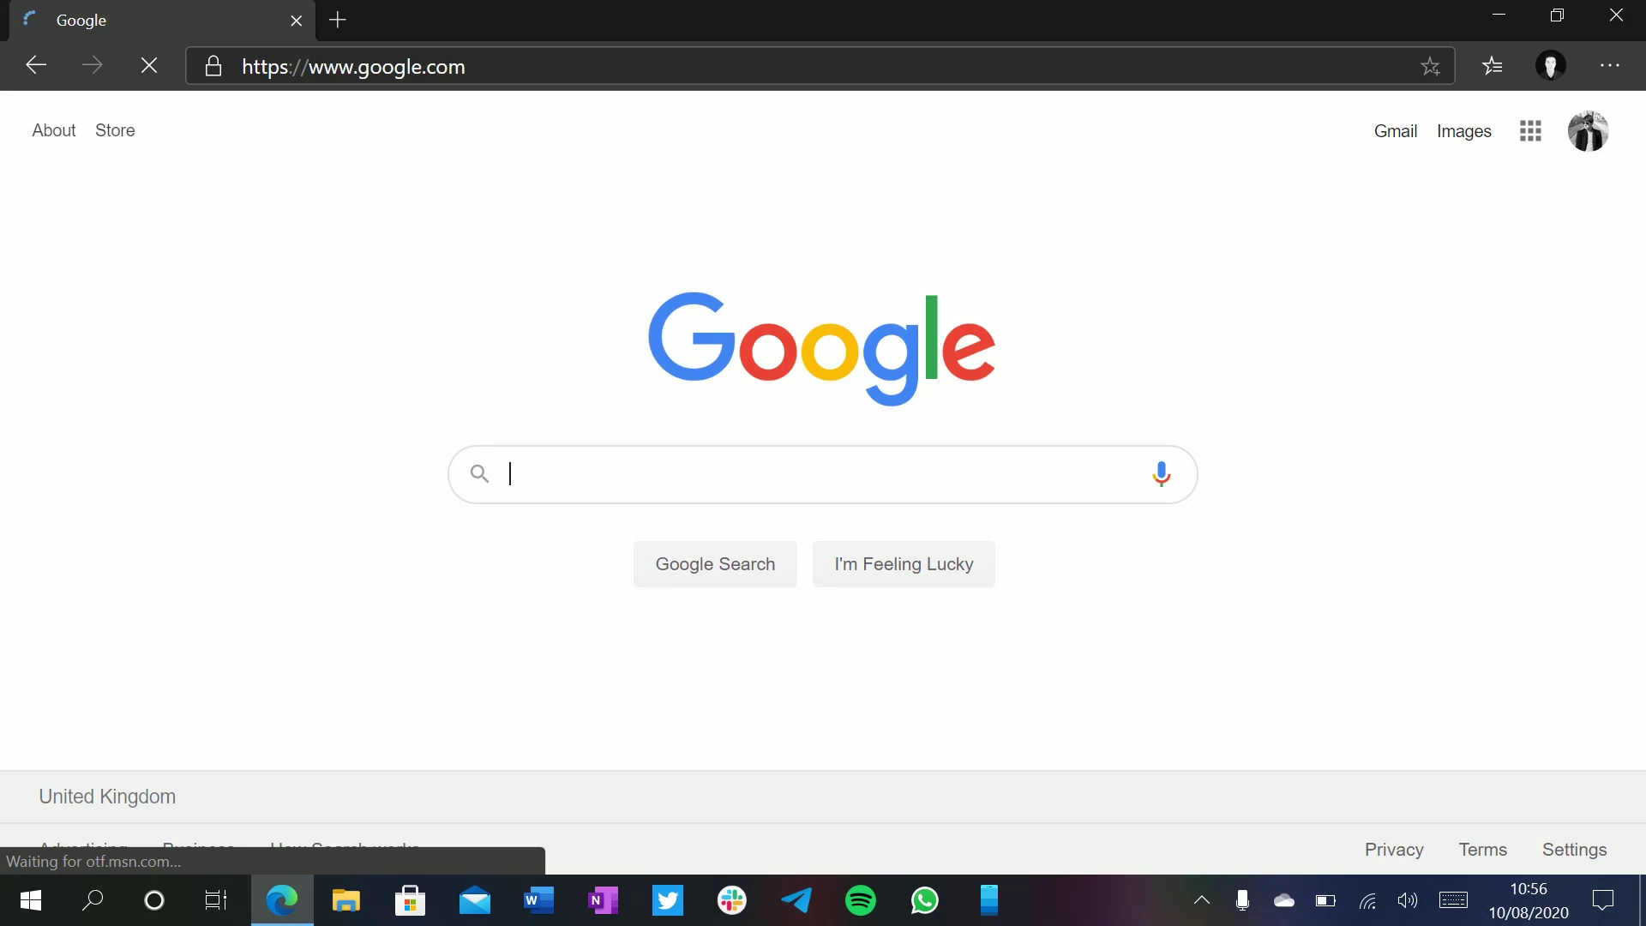
{"action": "type", "text": "vivetool github"}
{"action": "key", "text": "Return"}
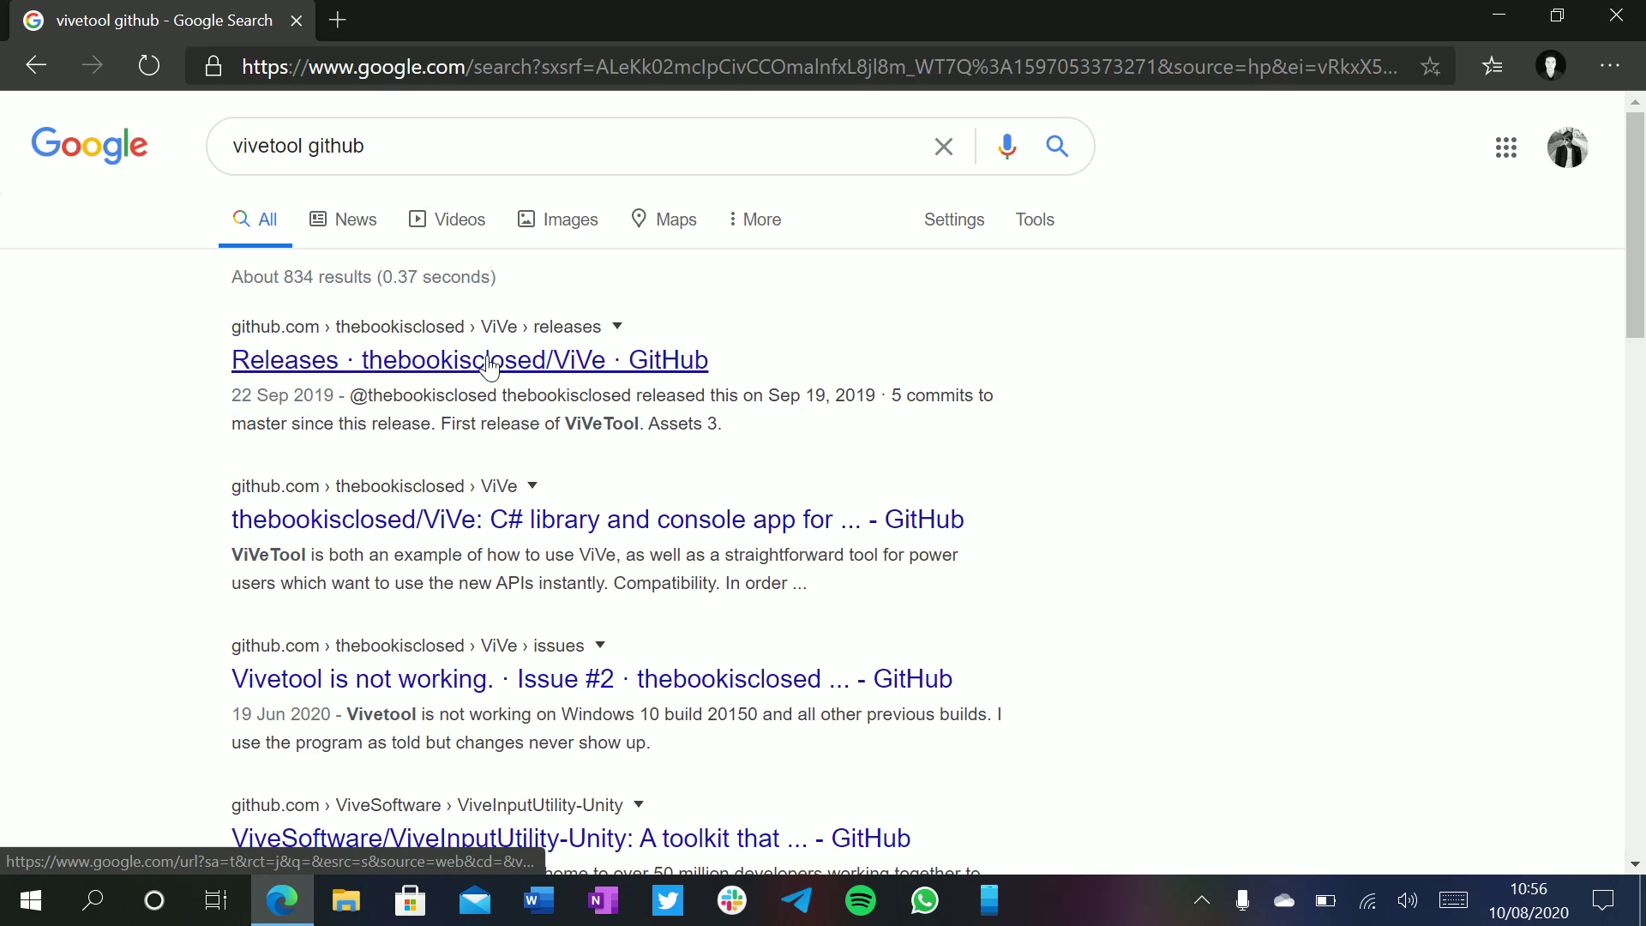
{"action": "left_click", "coordinate": [490, 361]}
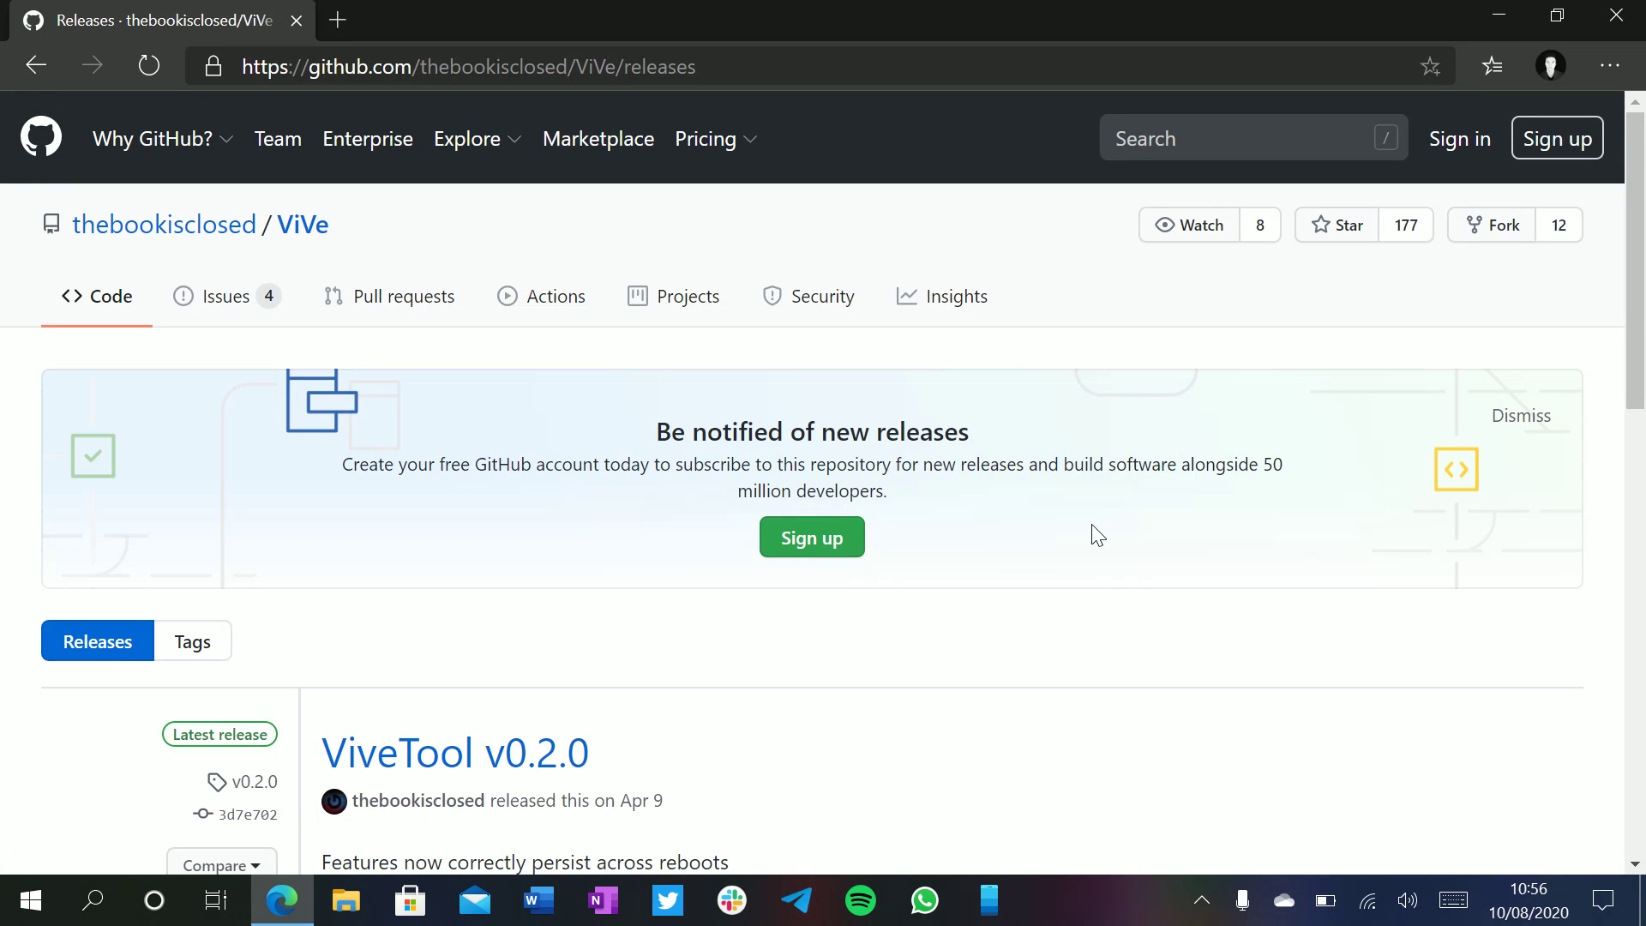
- Download ViveTool-v0.2.0.zip from the latest release's assets and show the download in its folder
{"action": "scroll", "coordinate": [1091, 532], "scroll_direction": "down", "scroll_amount": 4}
{"action": "left_click", "coordinate": [487, 624]}
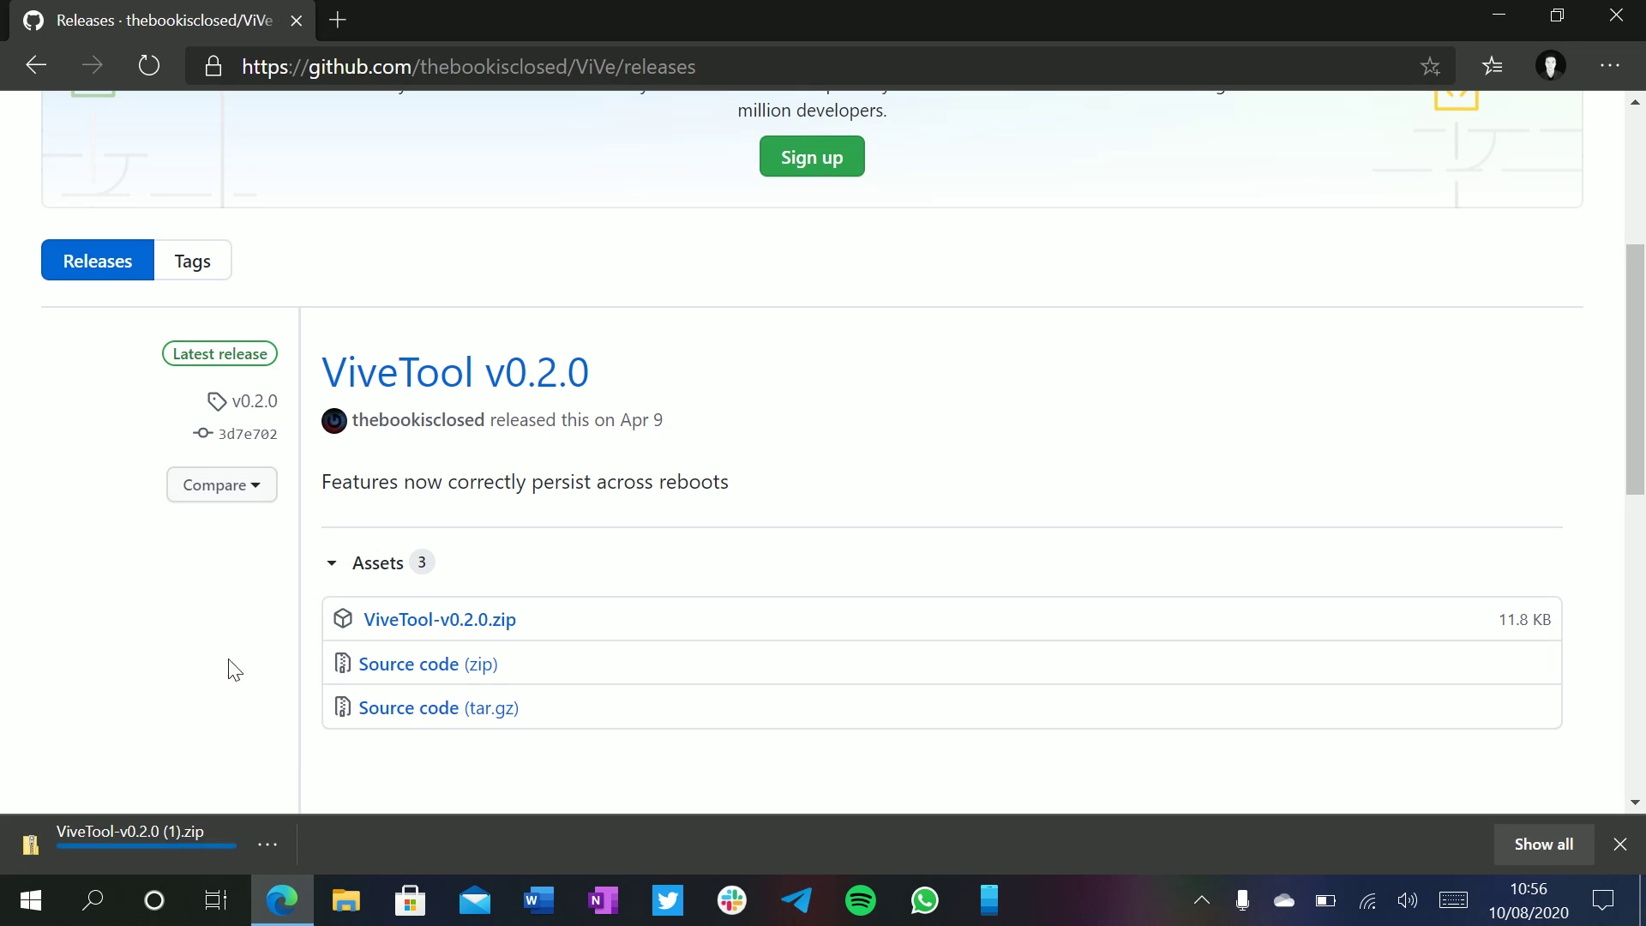
{"action": "left_click", "coordinate": [269, 843]}
{"action": "left_click", "coordinate": [395, 705]}
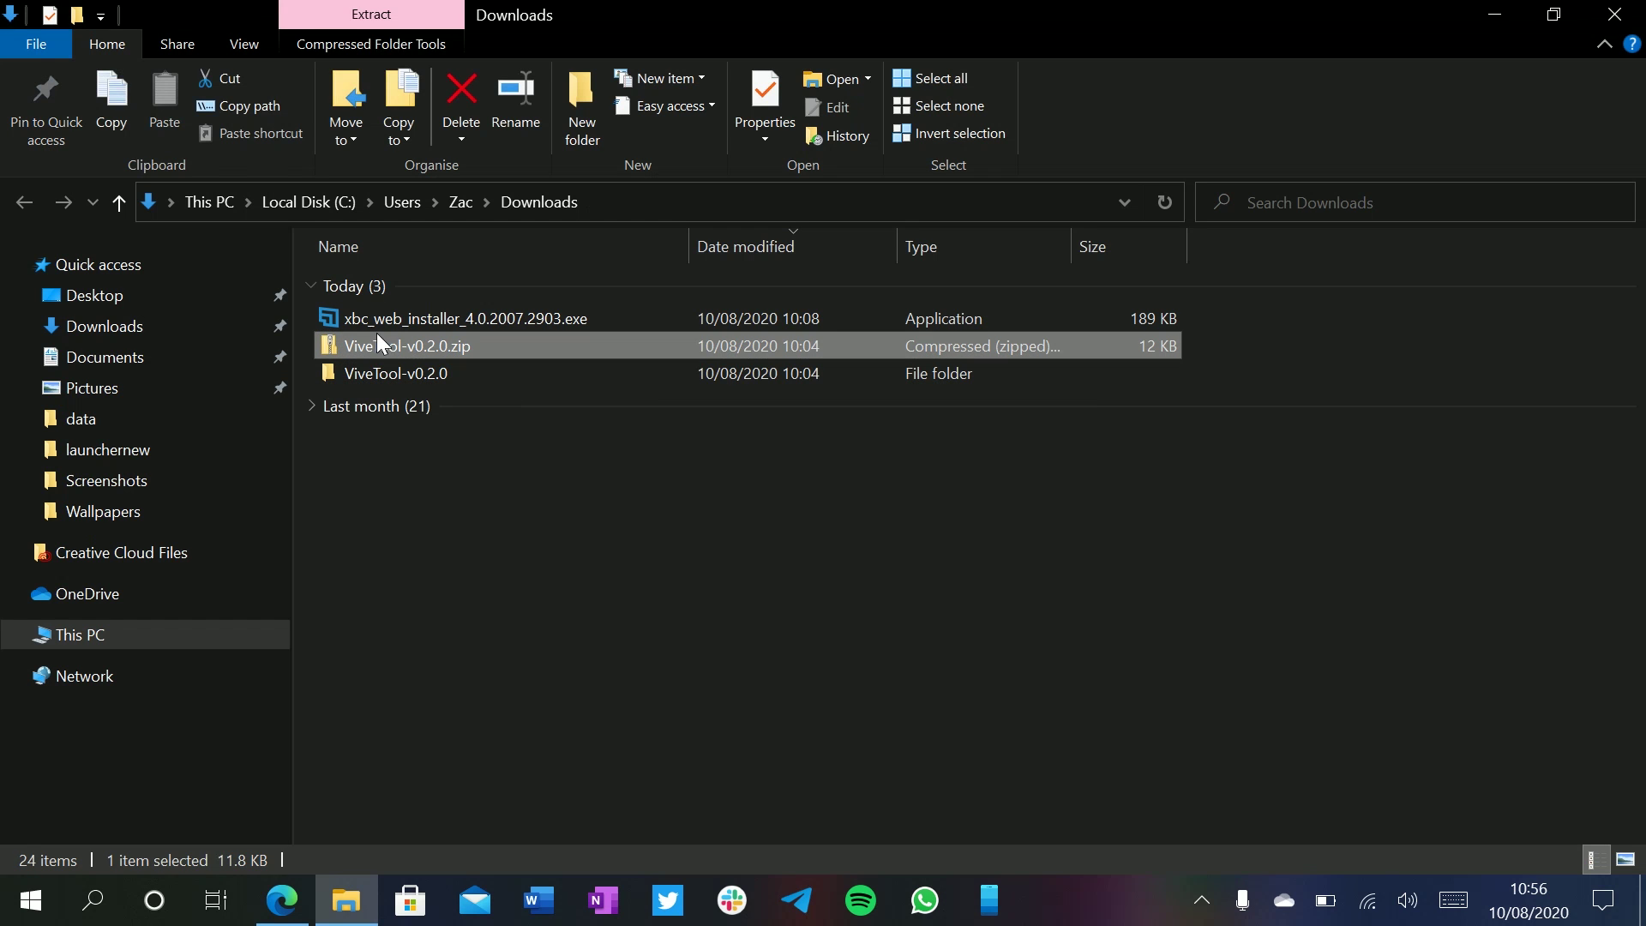
- Extract all files from ViveTool-v0.2.0.zip in Downloads, replacing the existing files in the destination
{"action": "right_click", "coordinate": [379, 341]}
{"action": "left_click", "coordinate": [513, 390]}
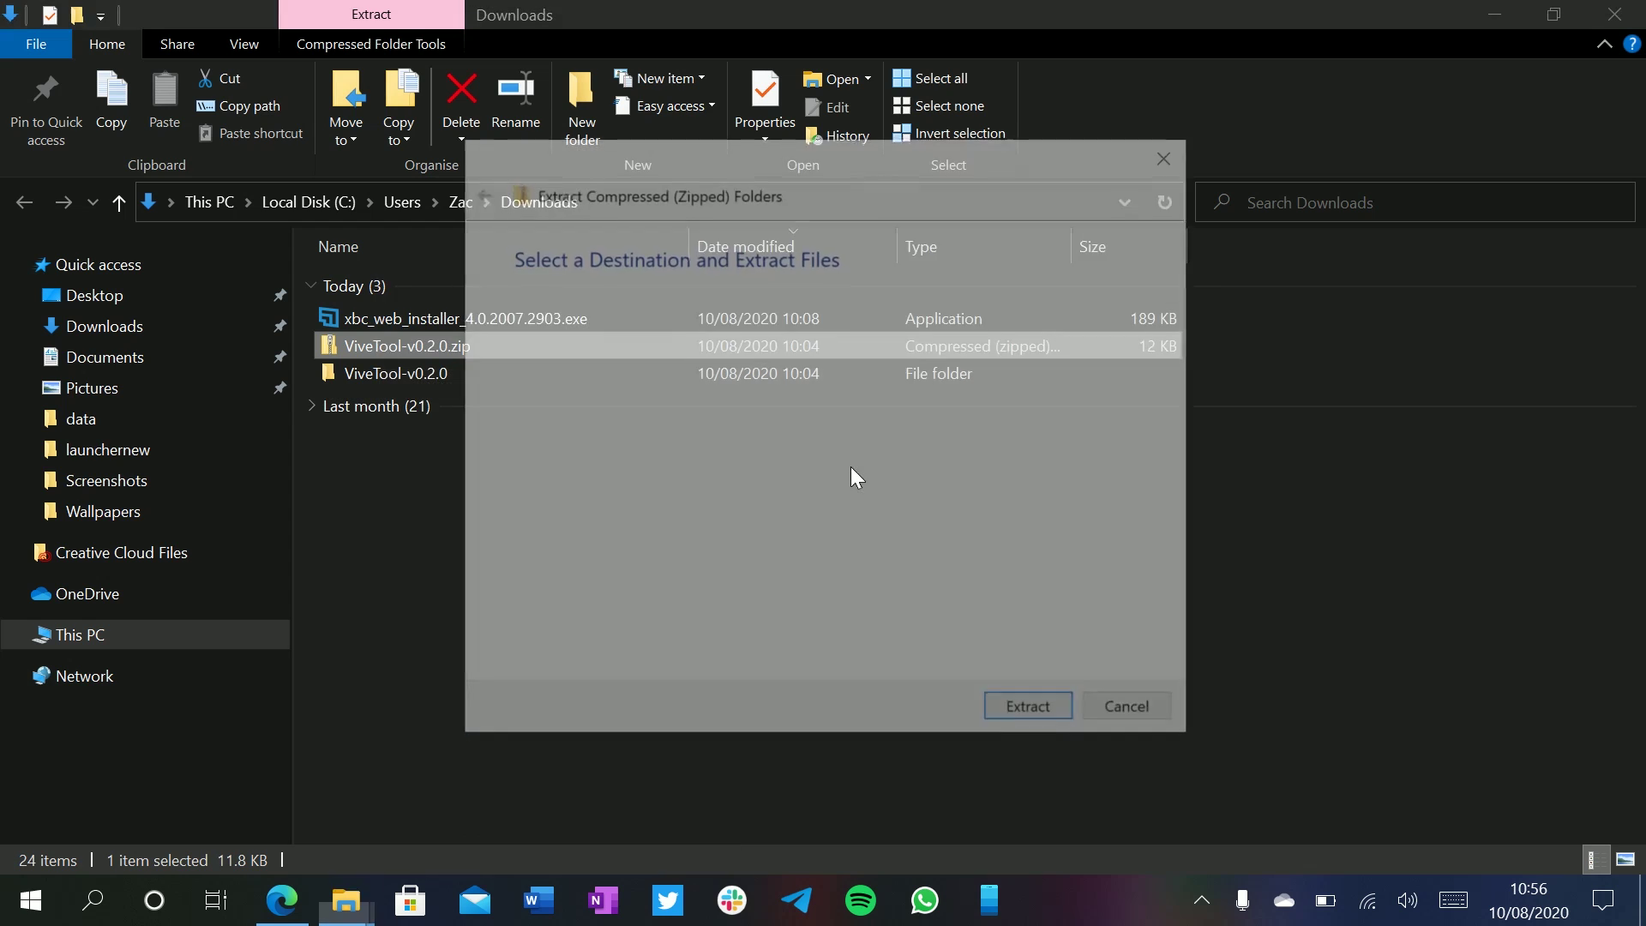
{"action": "left_click", "coordinate": [1046, 718]}
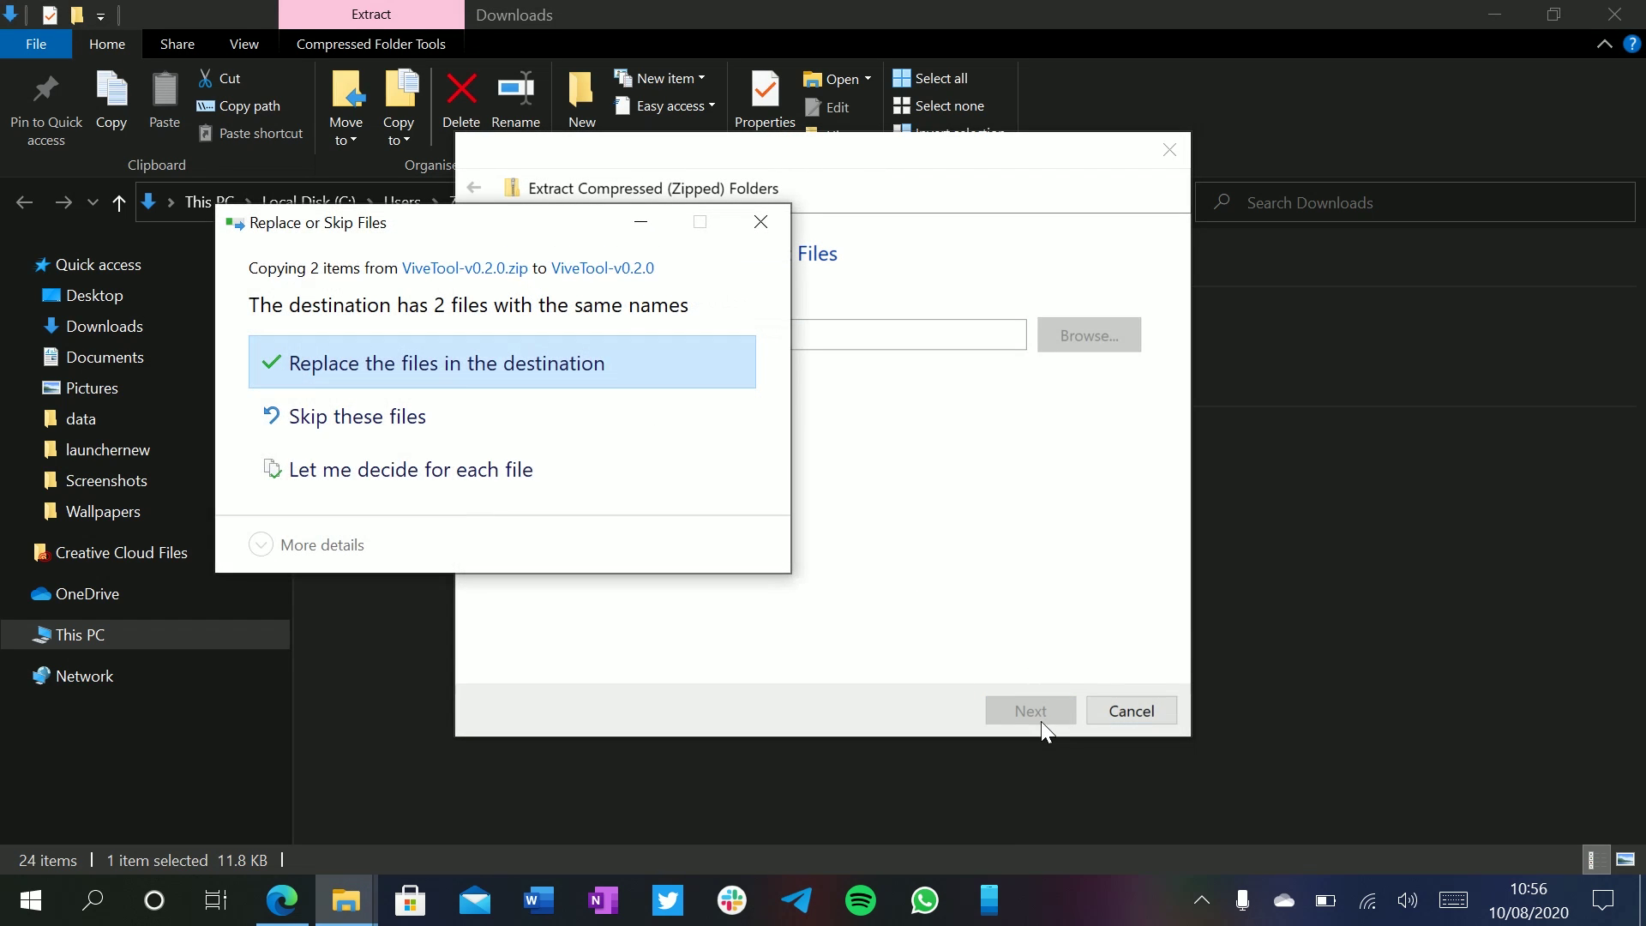
{"action": "left_click", "coordinate": [432, 361]}
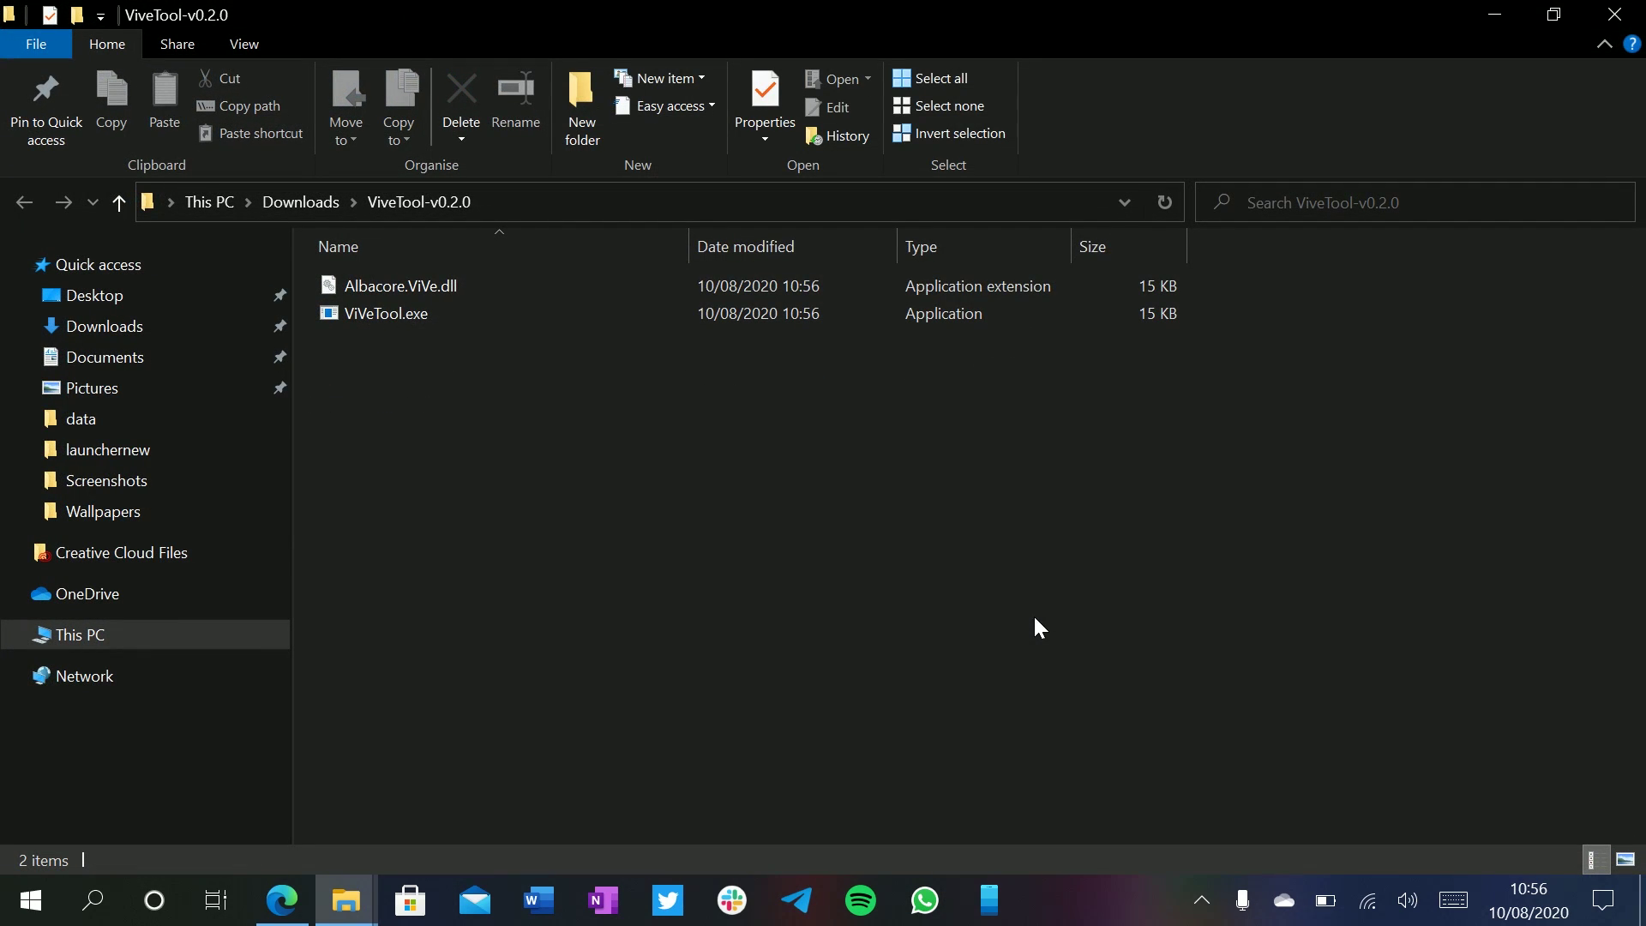
- Open Windows PowerShell as administrator from the extracted ViveTool-v0.2.0 folder and start cmd in it
{"action": "left_click", "coordinate": [35, 44]}
{"action": "mouse_move", "coordinate": [235, 146]}
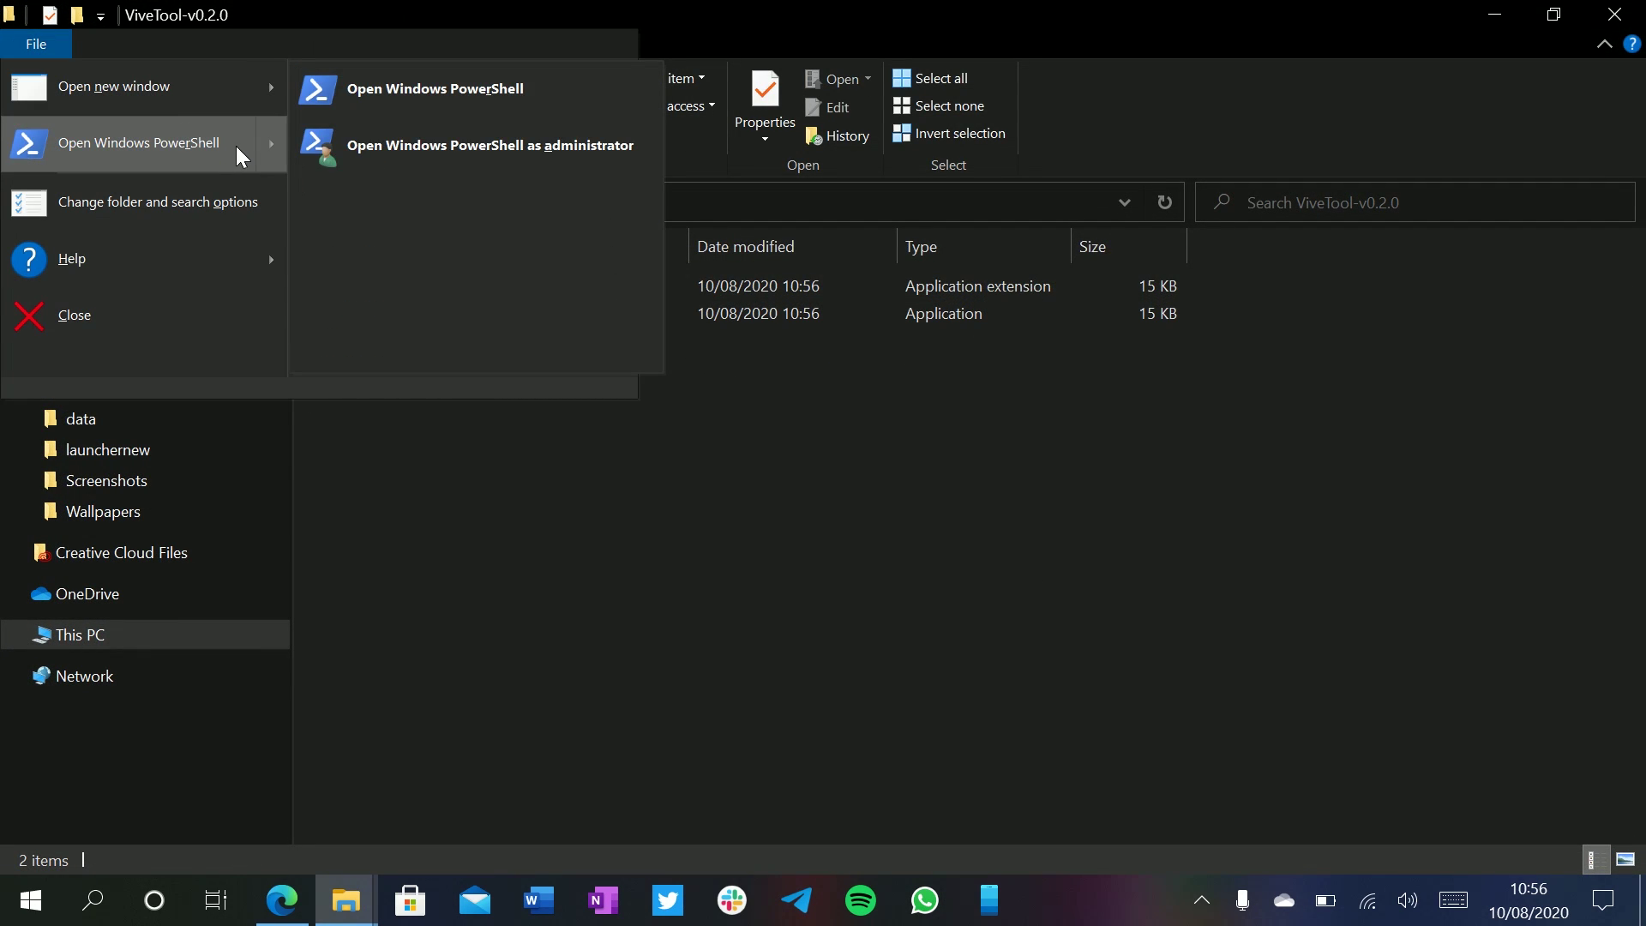
{"action": "left_click", "coordinate": [360, 150]}
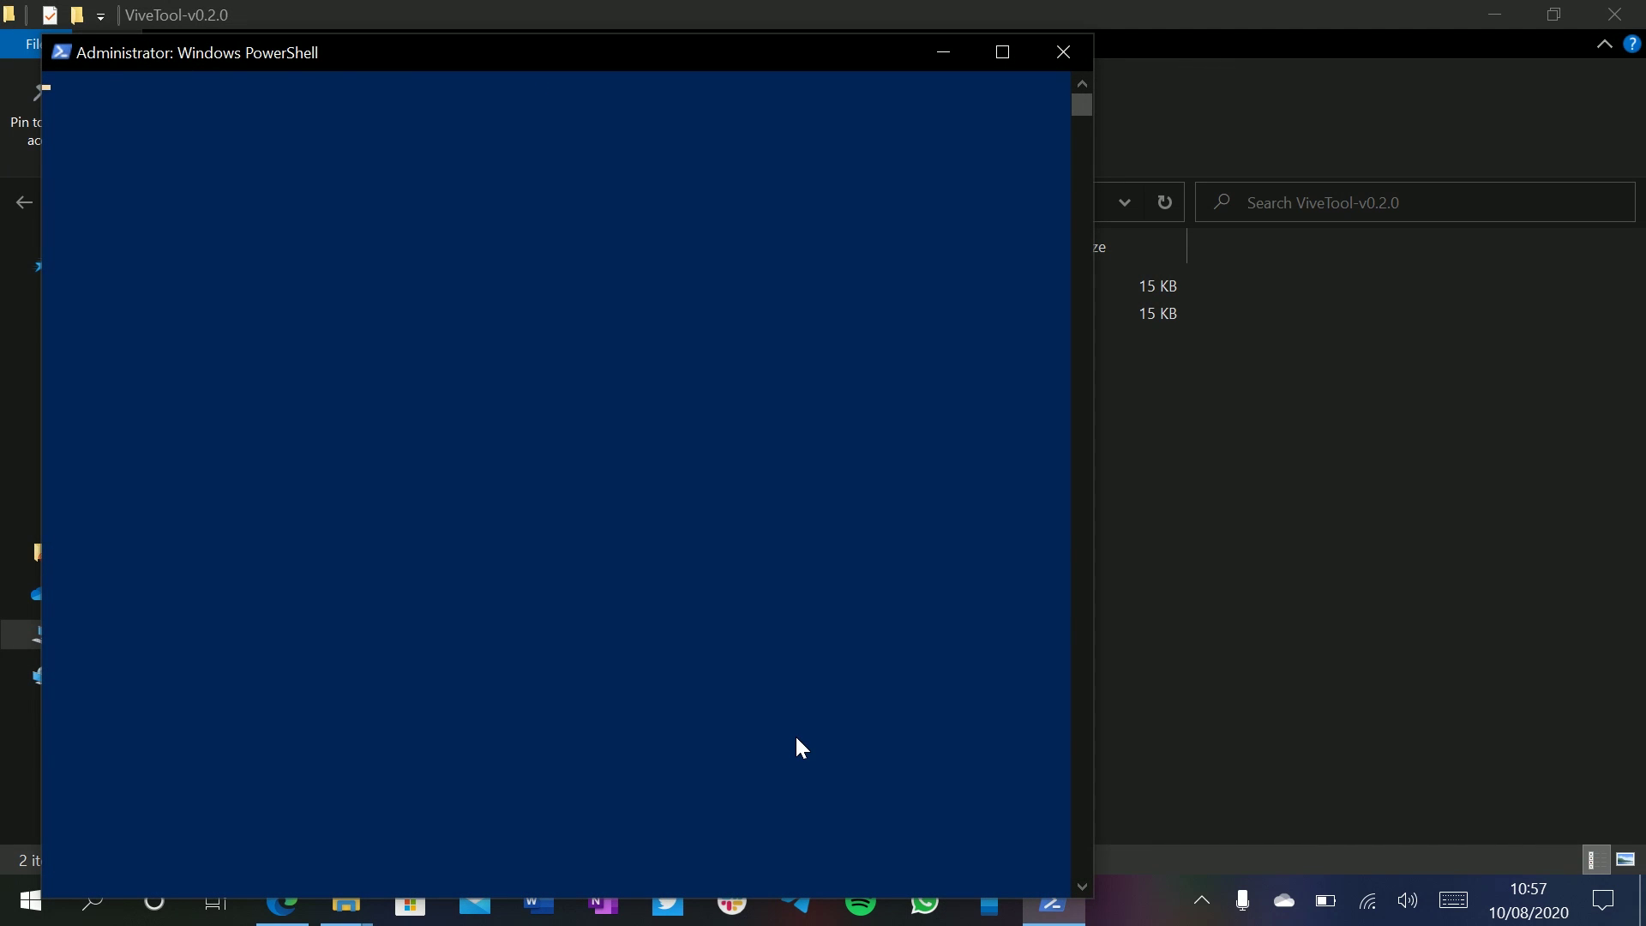
{"action": "type", "text": "cmd"}
{"action": "key", "text": "Return"}
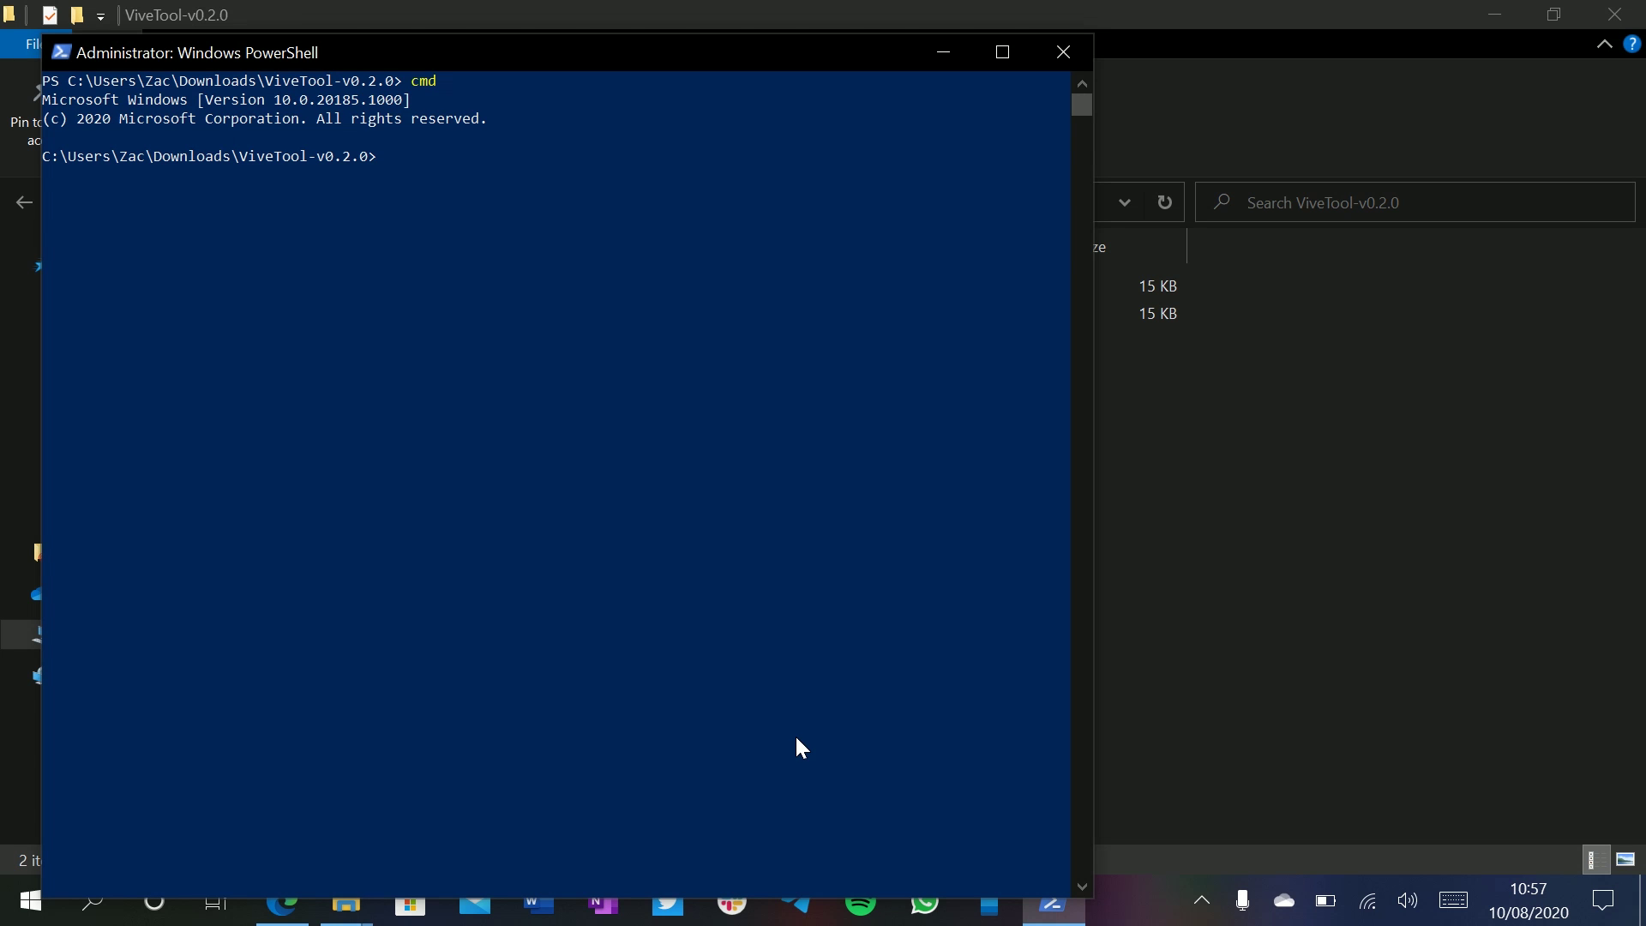
- Run the command "vivetool addconfig 20438551 2"
{"action": "type", "text": "vivetool addconfig 20438551"}
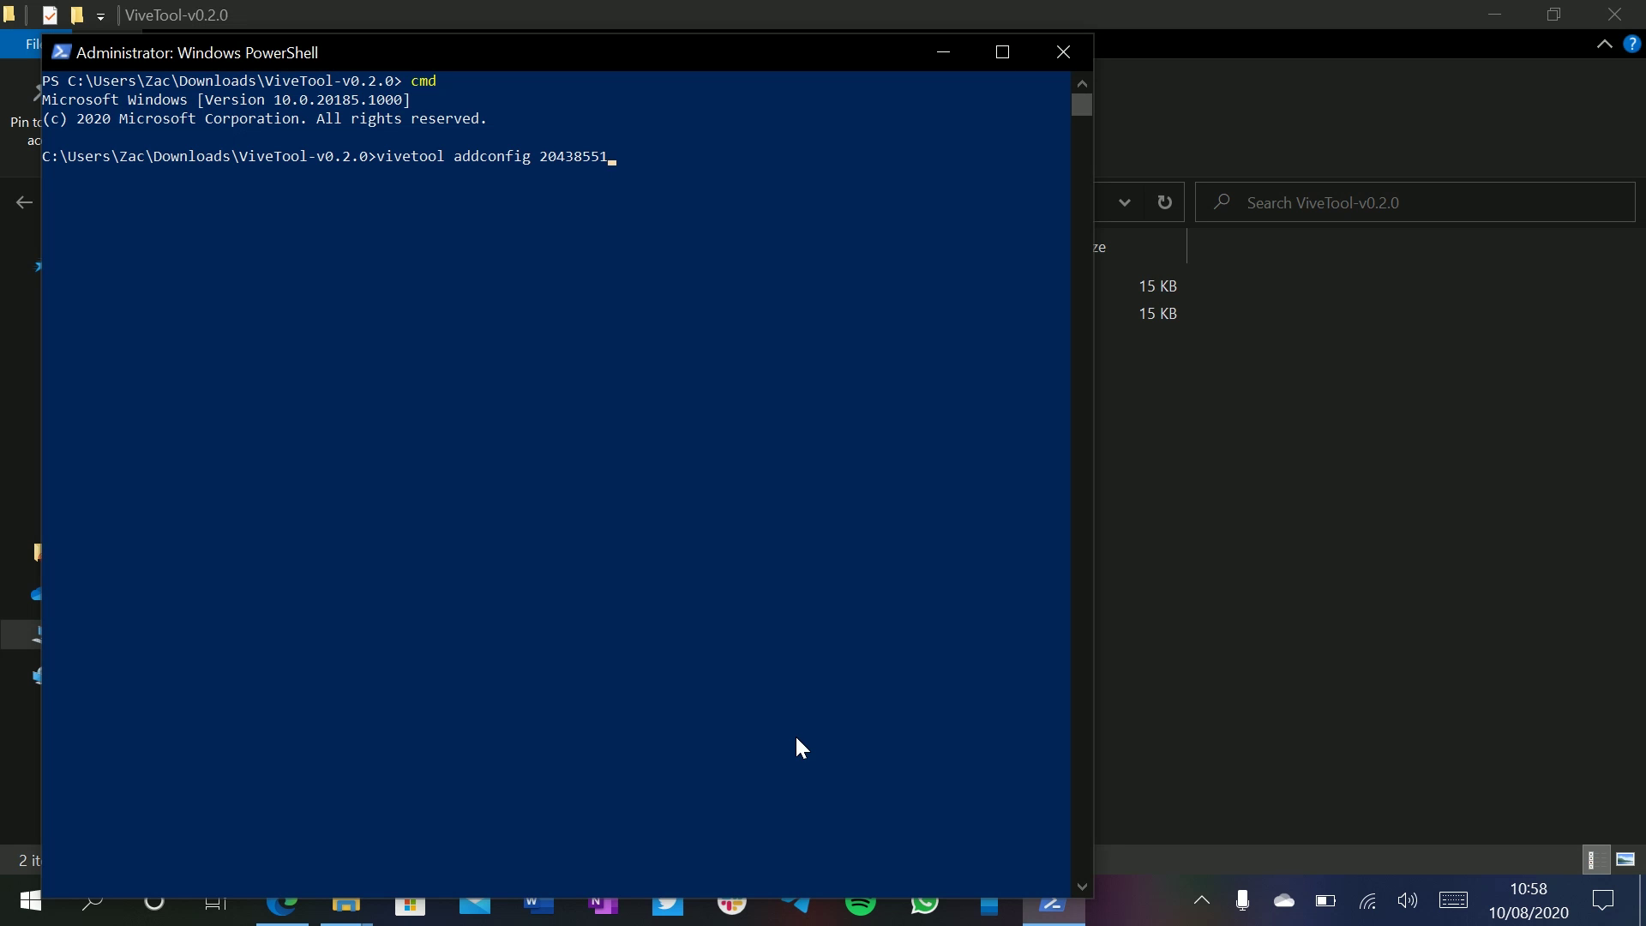
{"action": "type", "text": "2"}
{"action": "key", "text": "Return"}
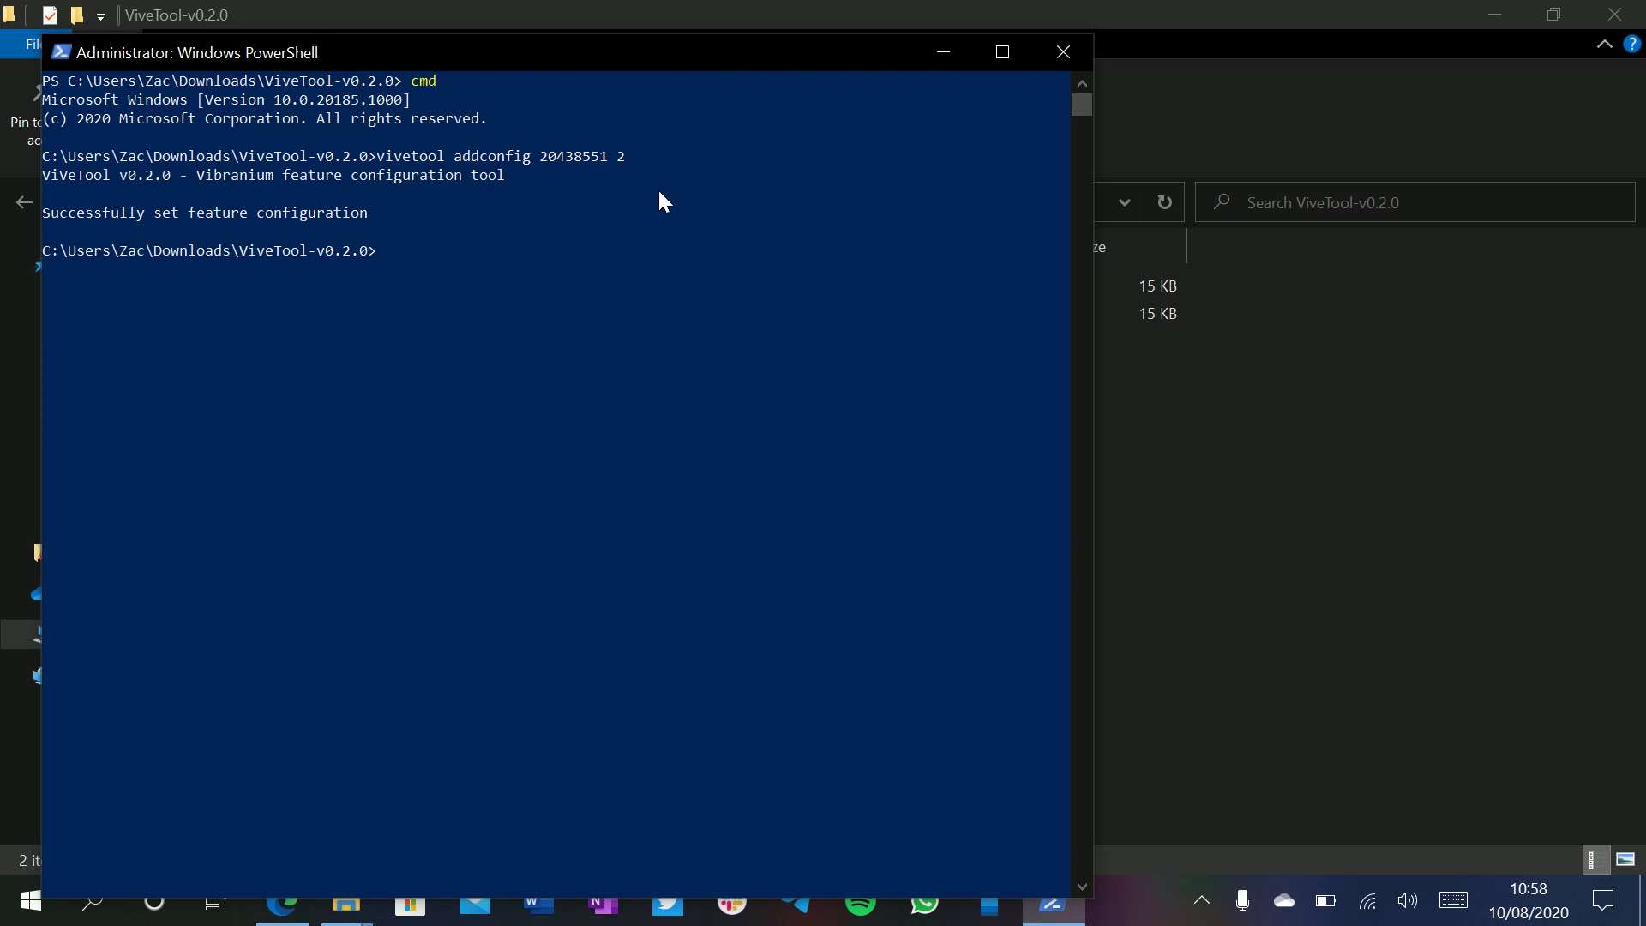
- Close the PowerShell window, the File Explorer windows and the Edge browser to return to the desktop
{"action": "left_click", "coordinate": [1063, 52]}
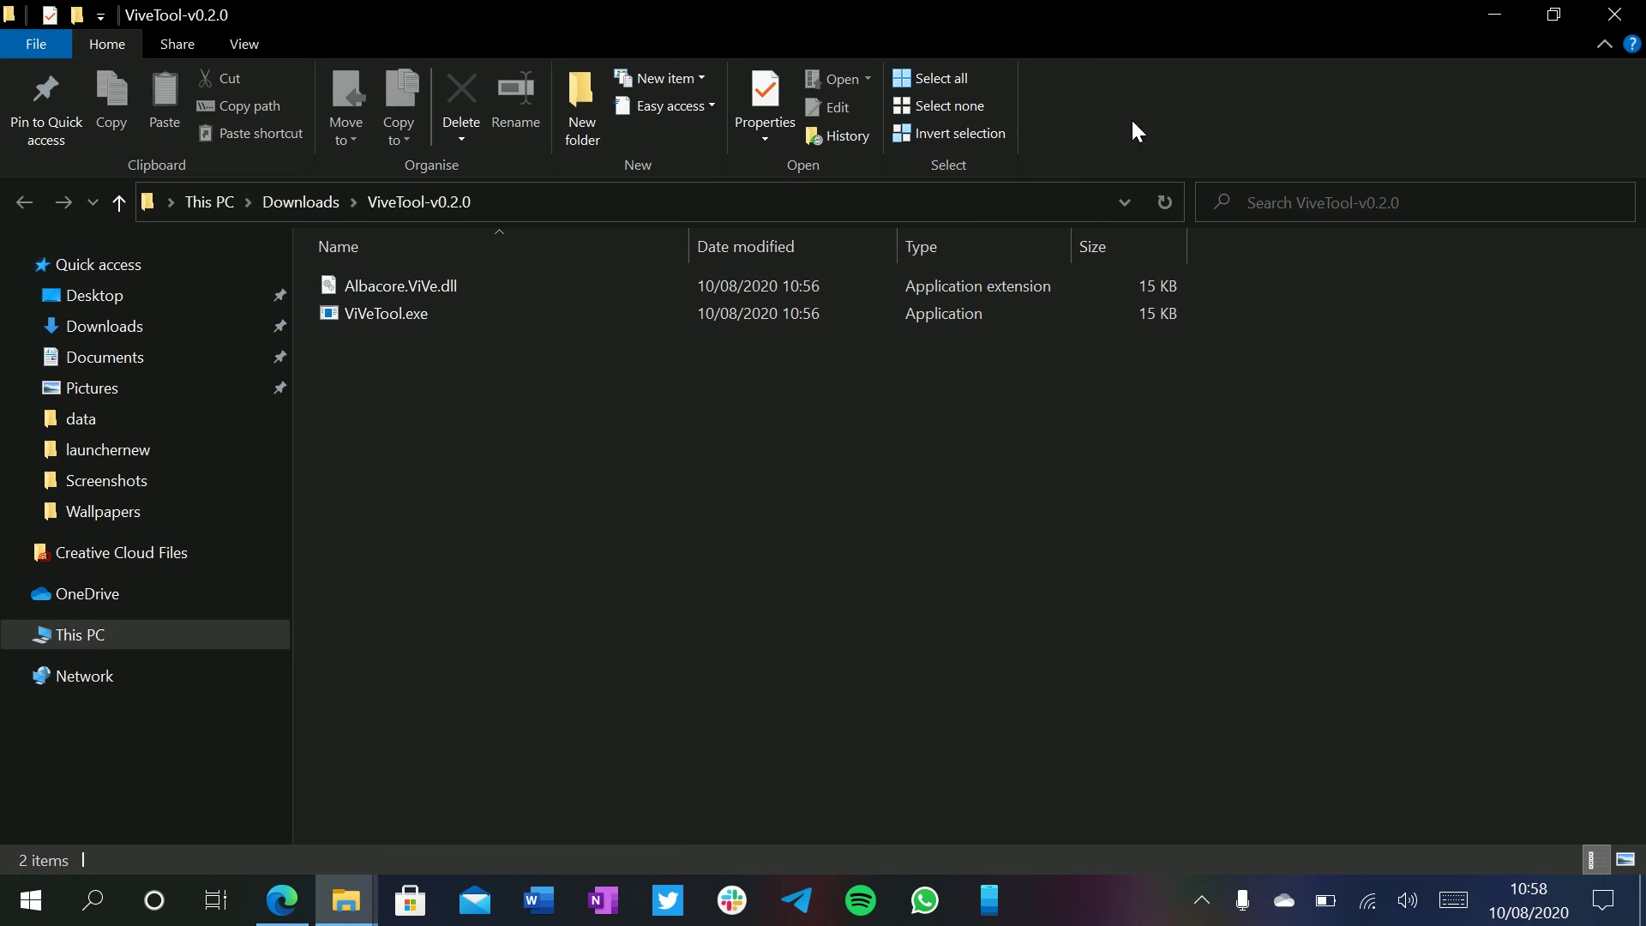
{"action": "left_click", "coordinate": [1614, 14]}
{"action": "left_click", "coordinate": [1614, 14]}
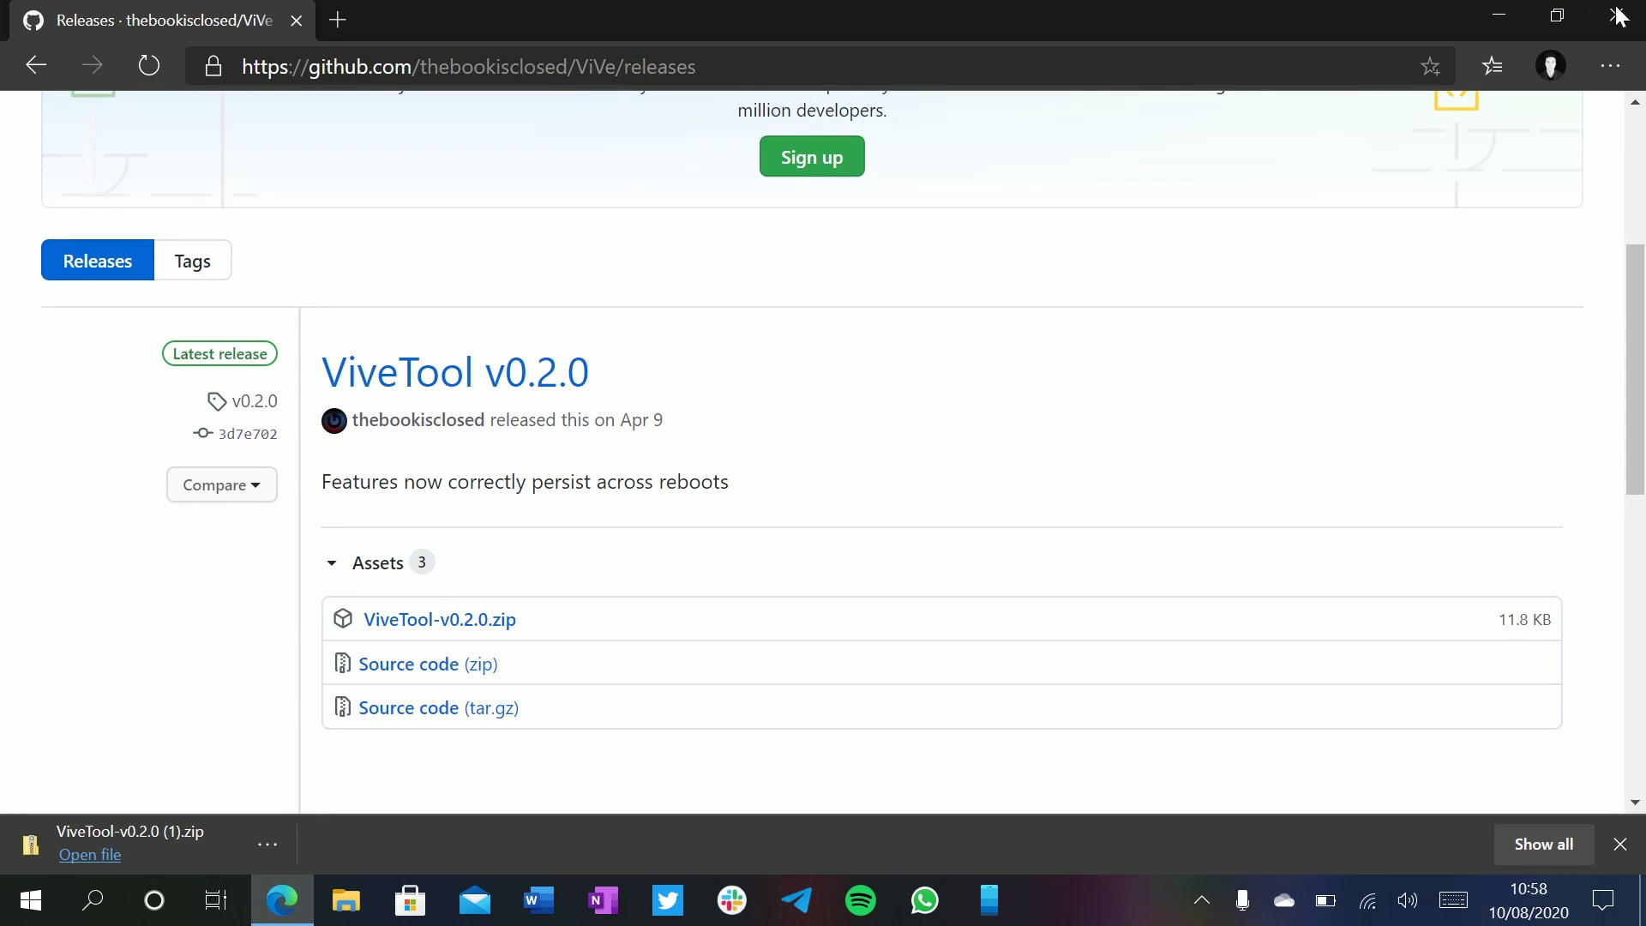
{"action": "left_click", "coordinate": [1629, 12]}
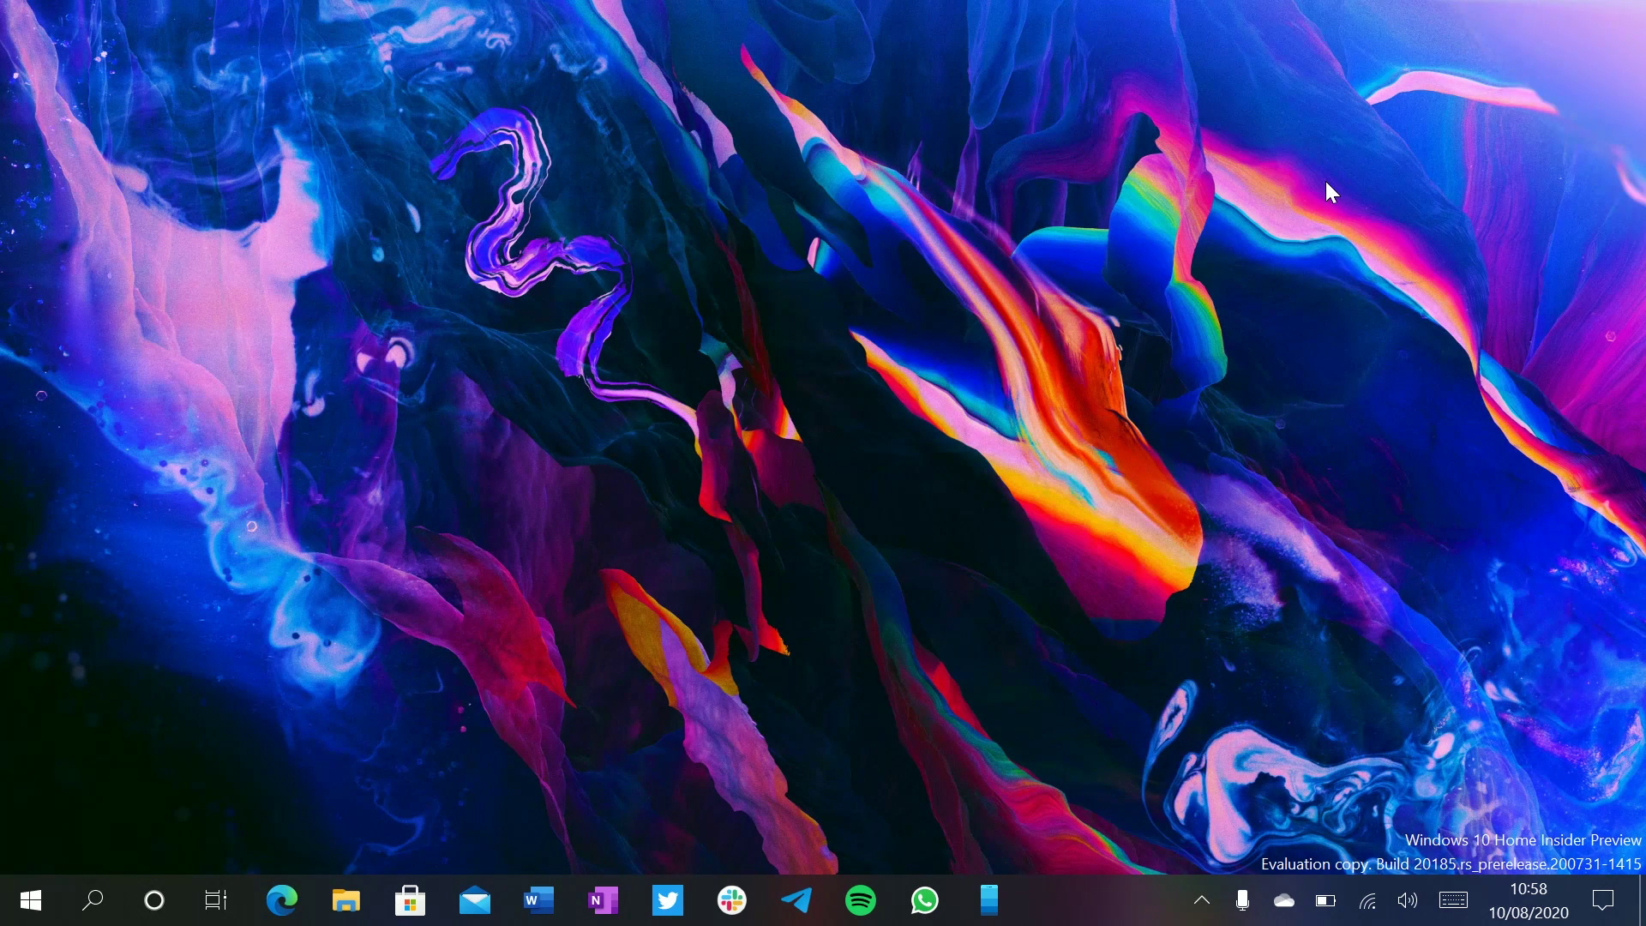